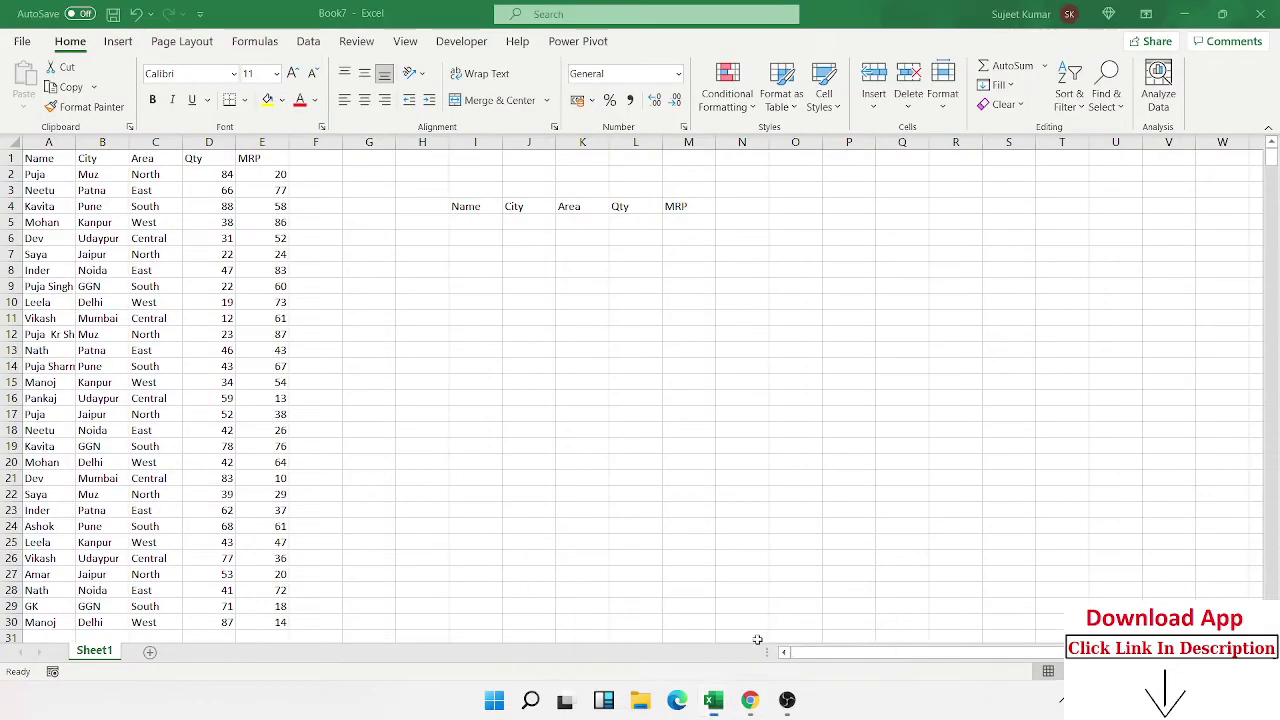
{"action": "left_click", "coordinate": [126, 304]}
{"action": "scroll", "coordinate": [128, 306], "scroll_direction": "down", "scroll_amount": 5}
{"action": "scroll", "coordinate": [128, 306], "scroll_direction": "up", "scroll_amount": 5}
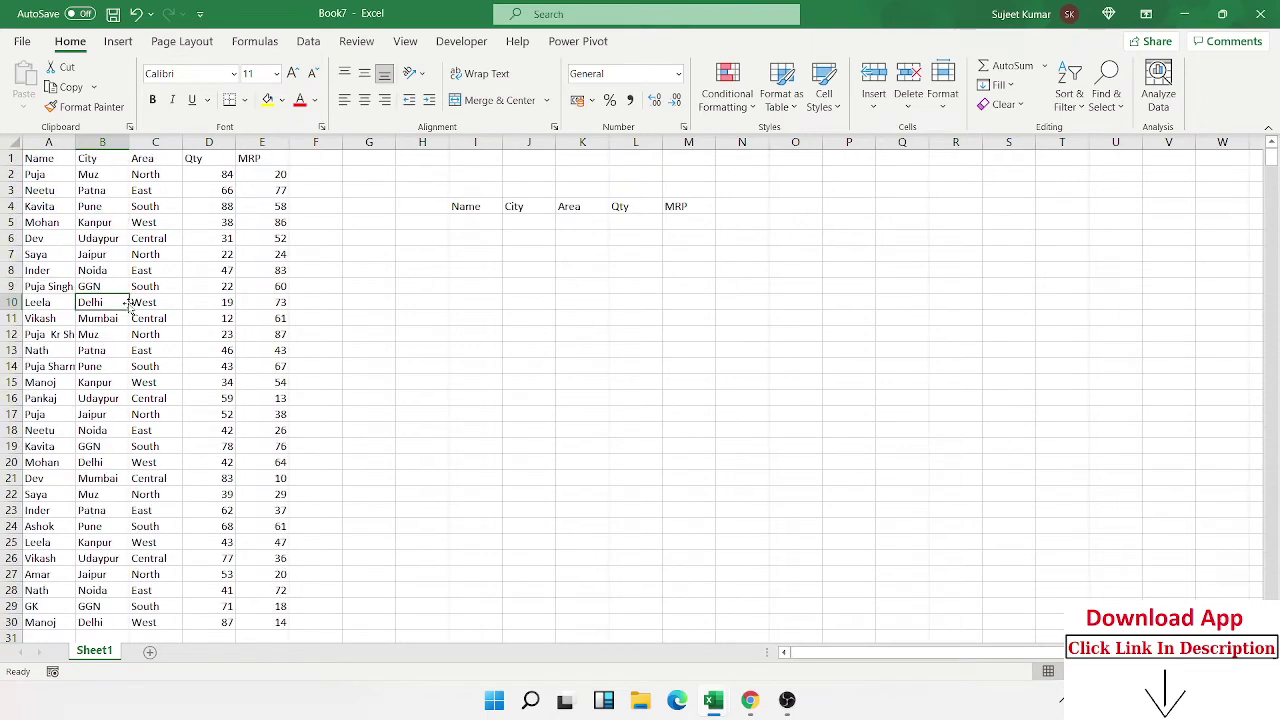
Label cell I8 "Top" and calculate the maximum of the whole Qty column in J8 with =MAX(D:D)
{"action": "left_click", "coordinate": [476, 272]}
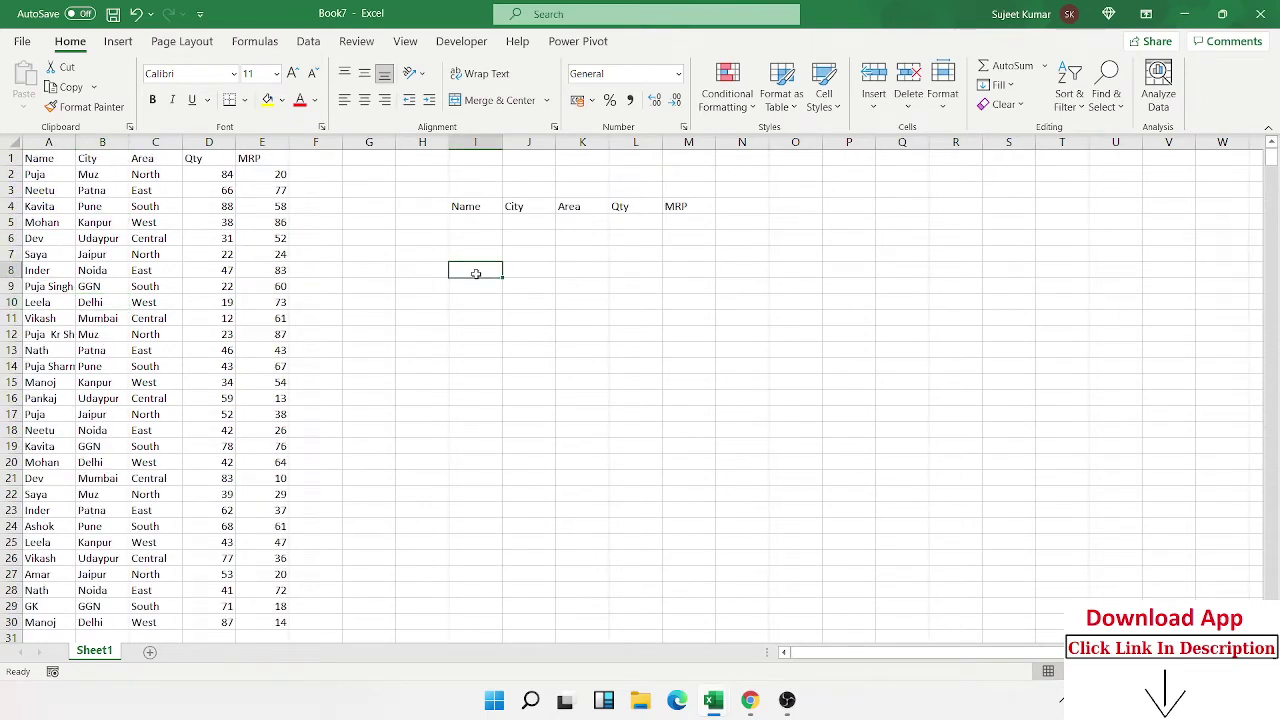
{"action": "type", "text": "Tp"}
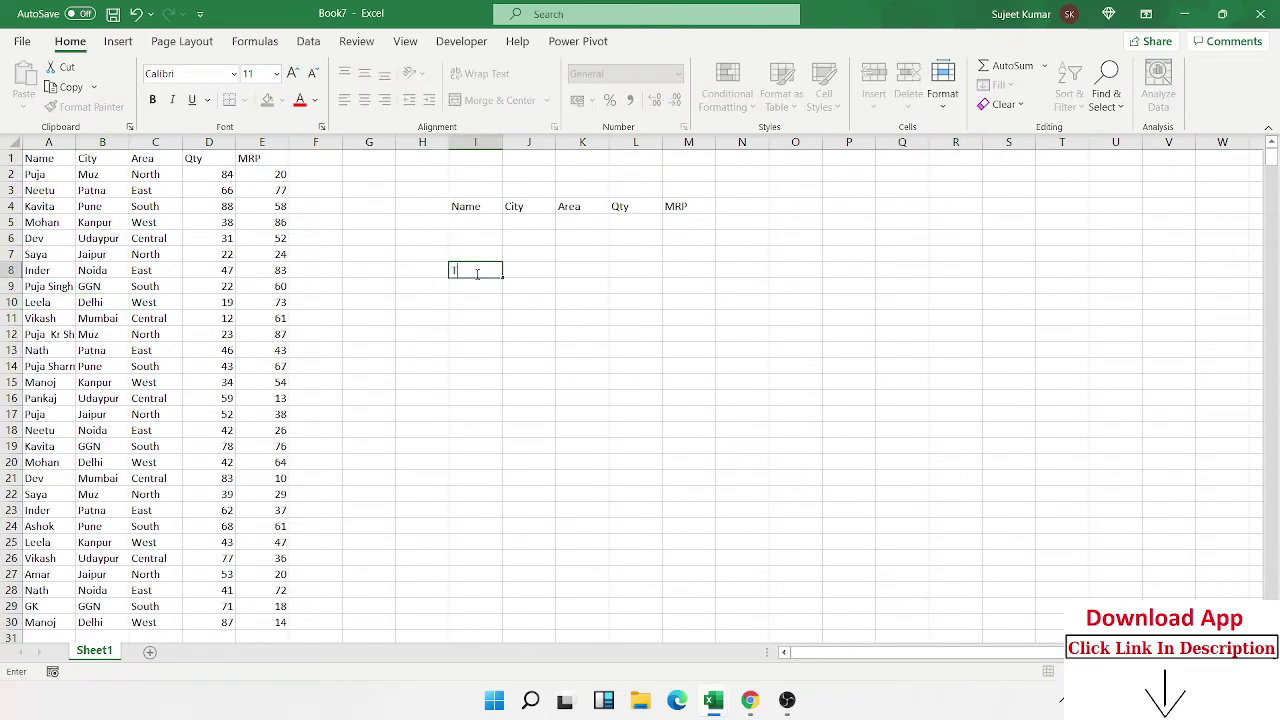
{"action": "key", "text": "Tab"}
{"action": "type", "text": "="}
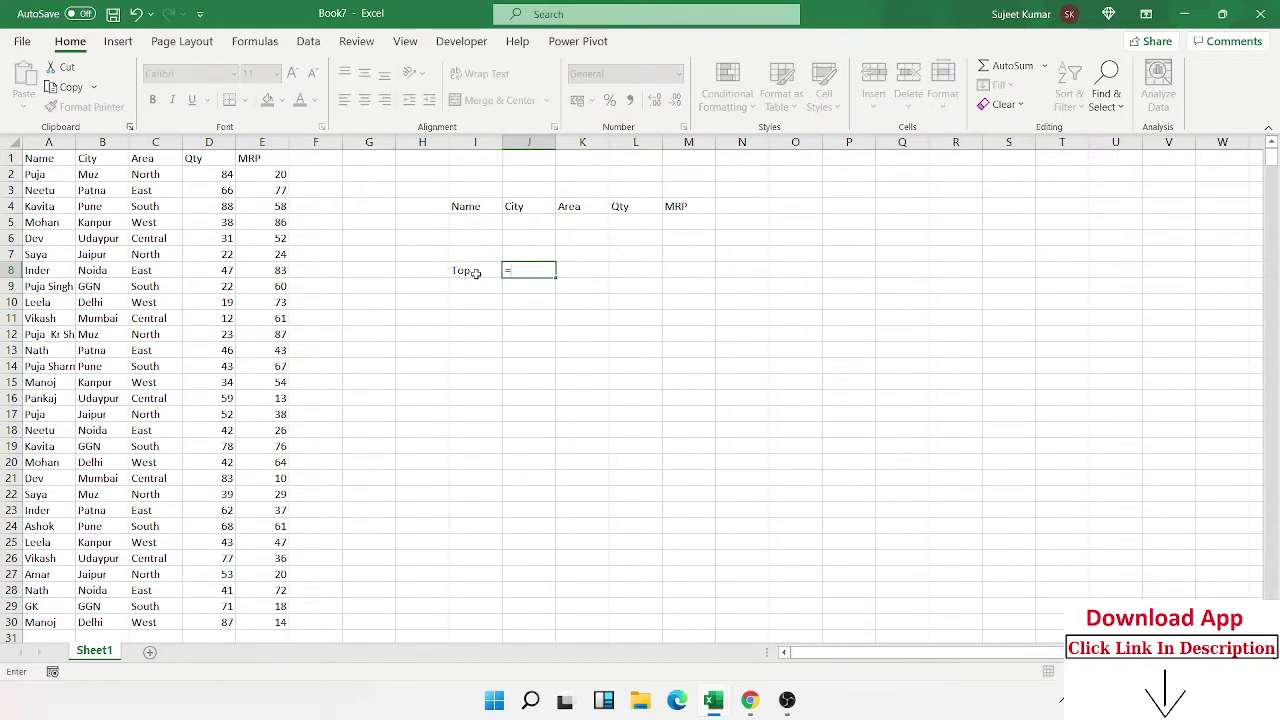
{"action": "type", "text": "max("}
{"action": "key", "text": "Left"}
{"action": "key", "text": "Left"}
{"action": "key", "text": "Left"}
{"action": "key", "text": "Left"}
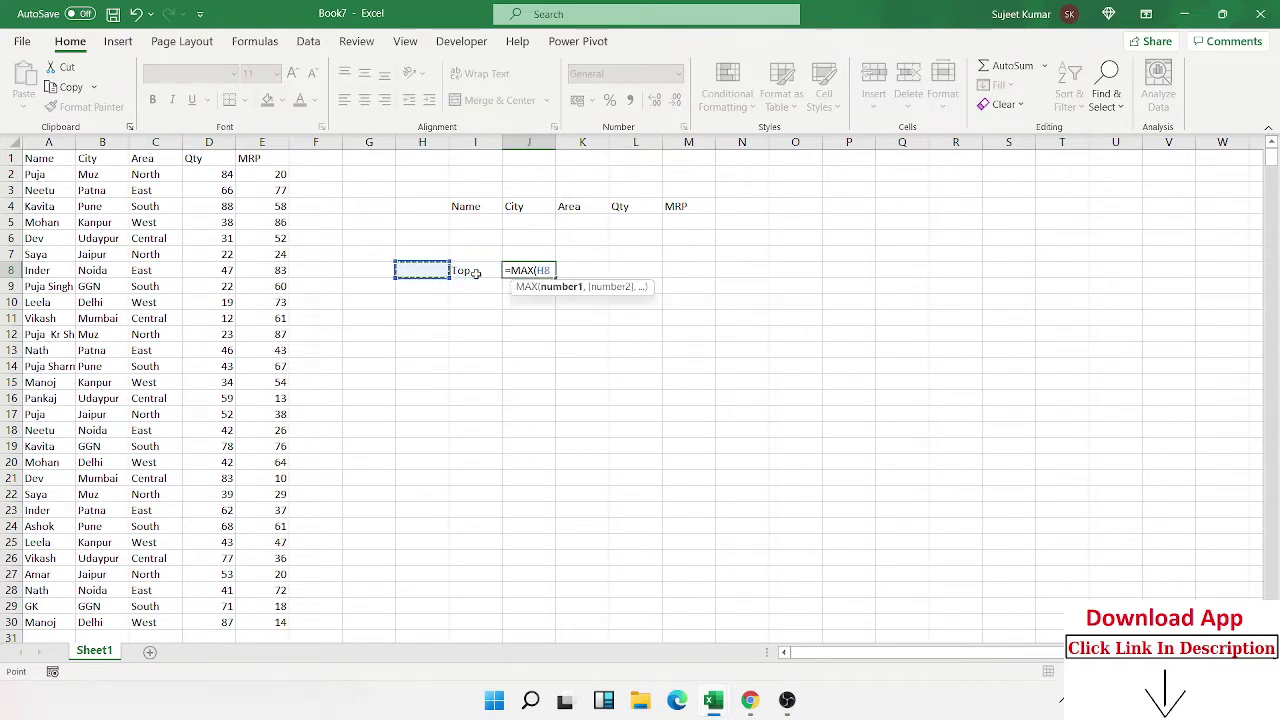
{"action": "key", "text": "Left"}
{"action": "key", "text": "Left"}
{"action": "key", "text": "ctrl+space"}
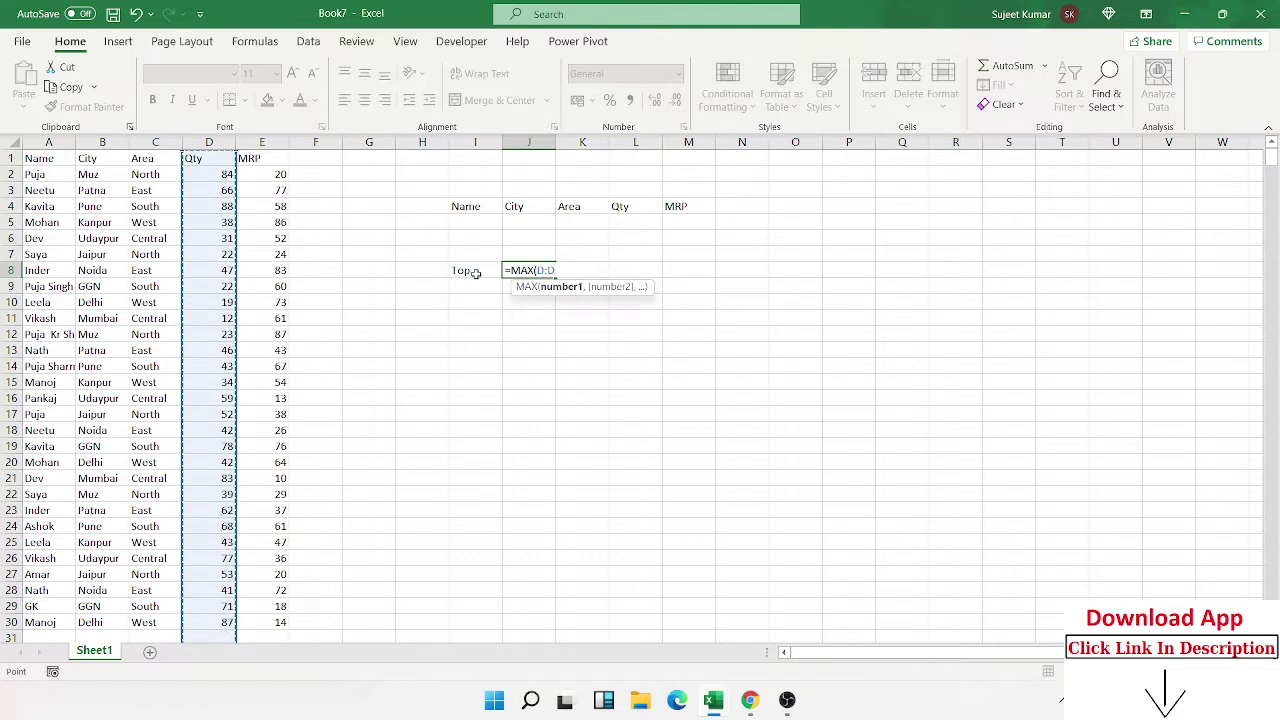
{"action": "key", "text": "Return"}
{"action": "key", "text": "Up"}
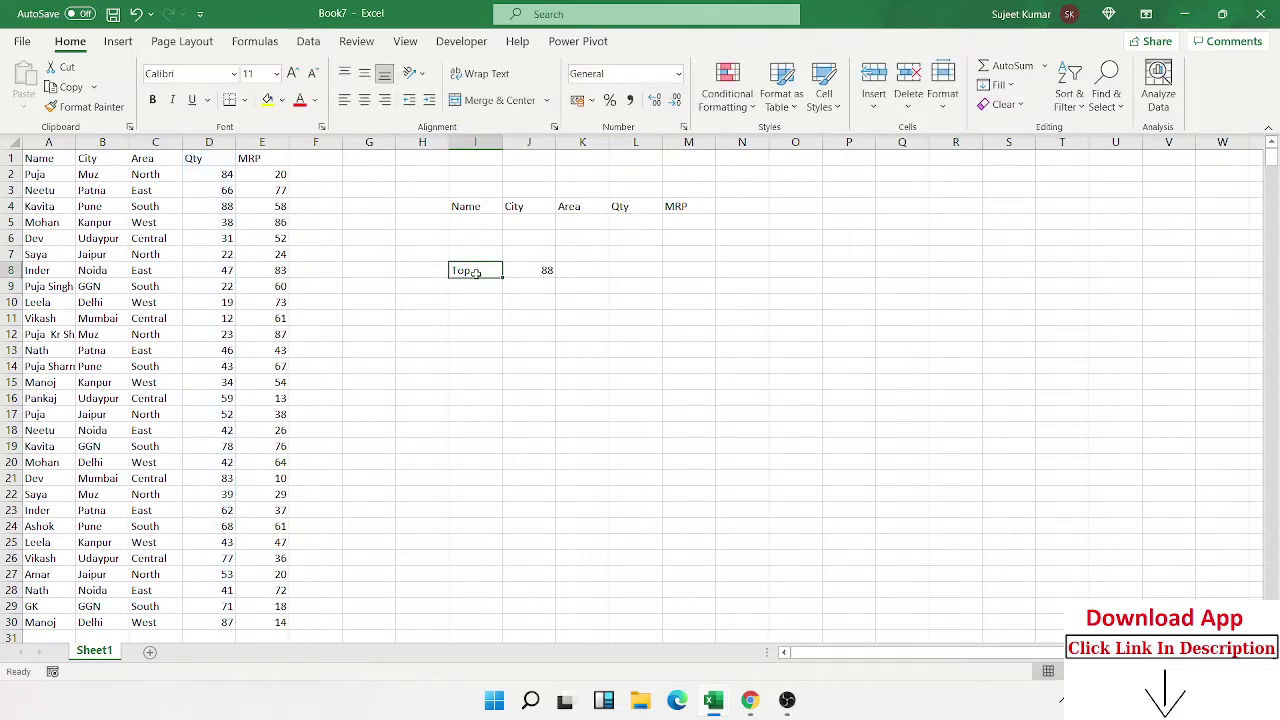
Label cell K8 "Min" and calculate the minimum of the whole Qty column in L8 with =MIN(D:D)
{"action": "key", "text": "Right"}
{"action": "key", "text": "Right"}
{"action": "type", "text": "Min"}
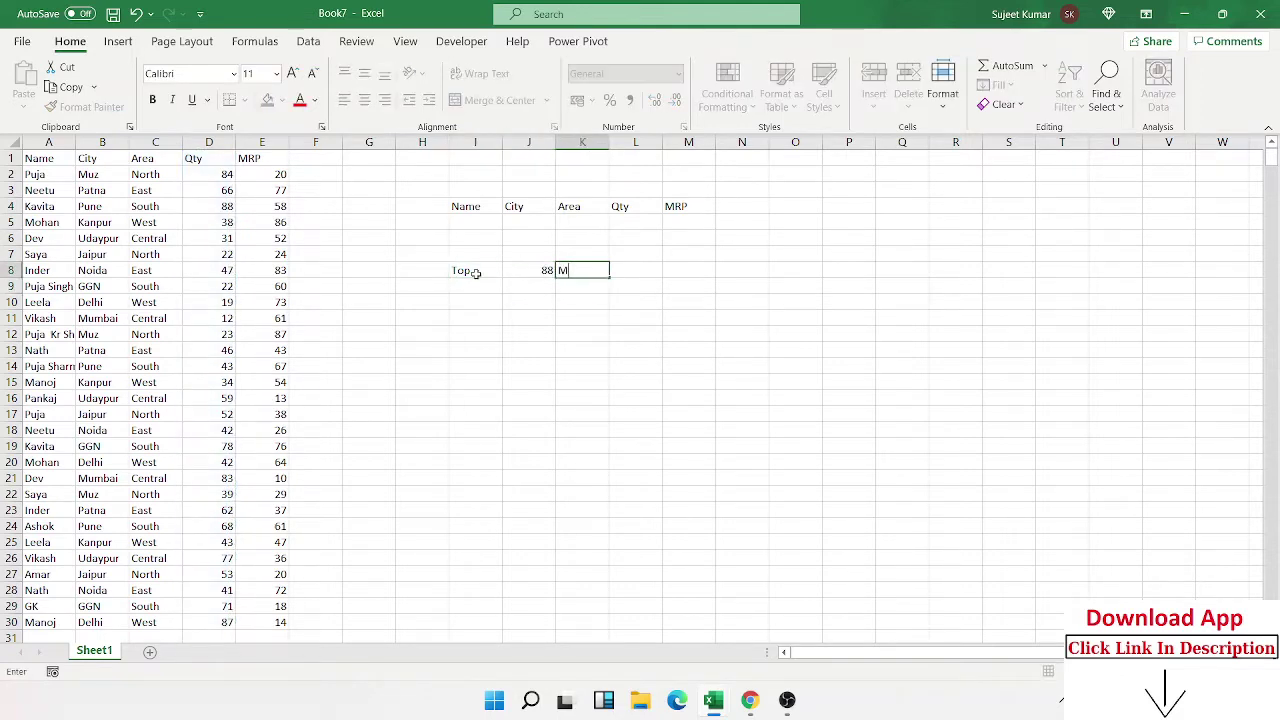
{"action": "key", "text": "Right"}
{"action": "type", "text": "=mi"}
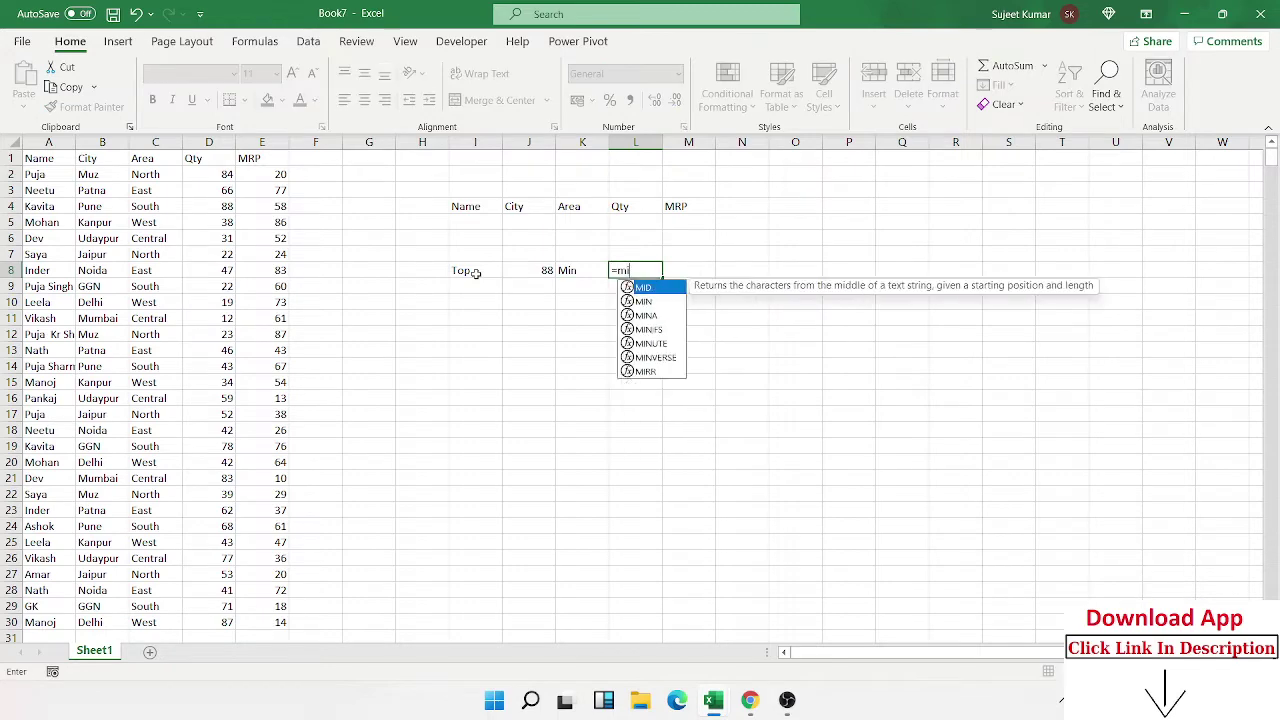
{"action": "type", "text": "n"}
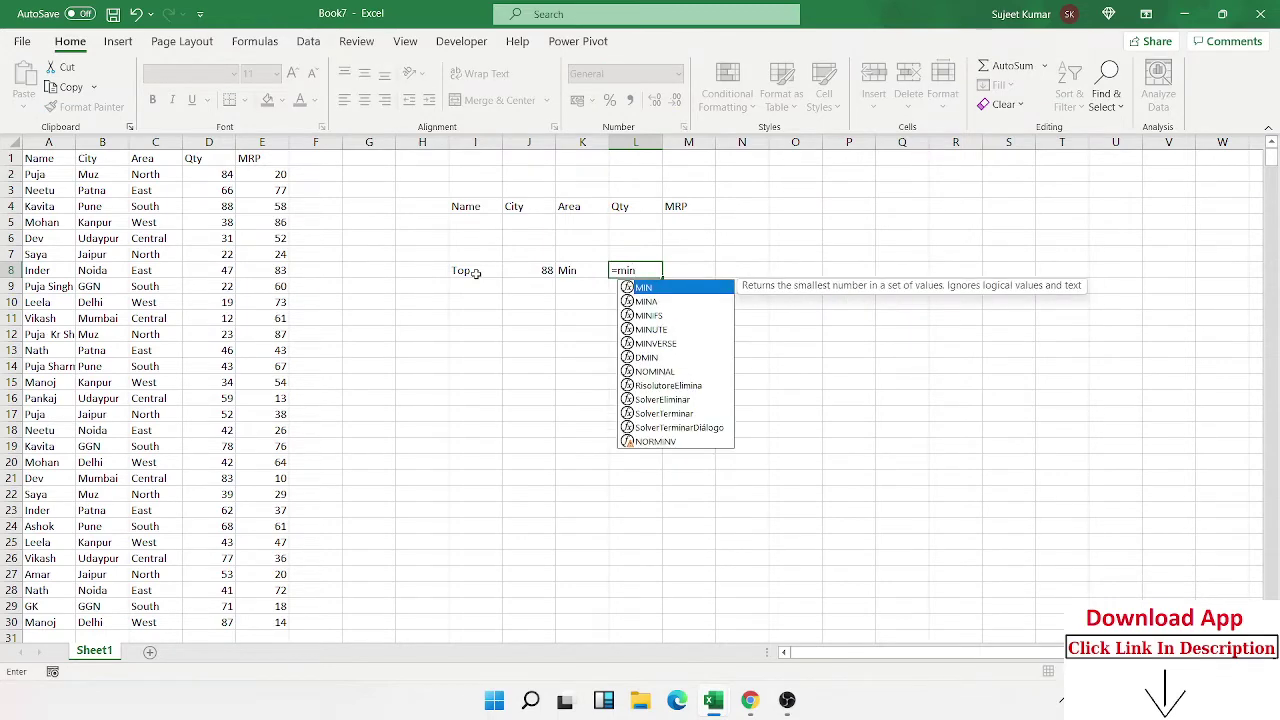
{"action": "key", "text": "Tab"}
{"action": "key", "text": "Left"}
{"action": "key", "text": "Left"}
{"action": "key", "text": "Left"}
{"action": "key", "text": "Left"}
{"action": "key", "text": "Left"}
{"action": "key", "text": "Left"}
{"action": "key", "text": "Left"}
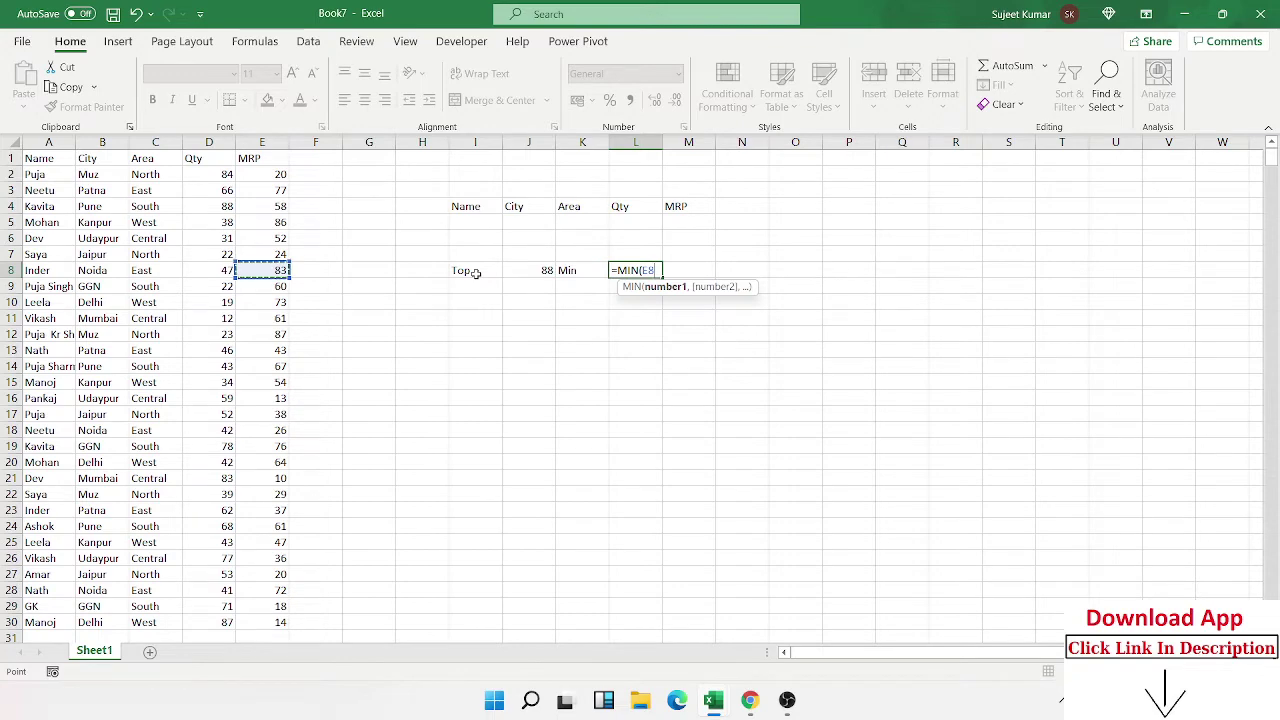
{"action": "key", "text": "Left"}
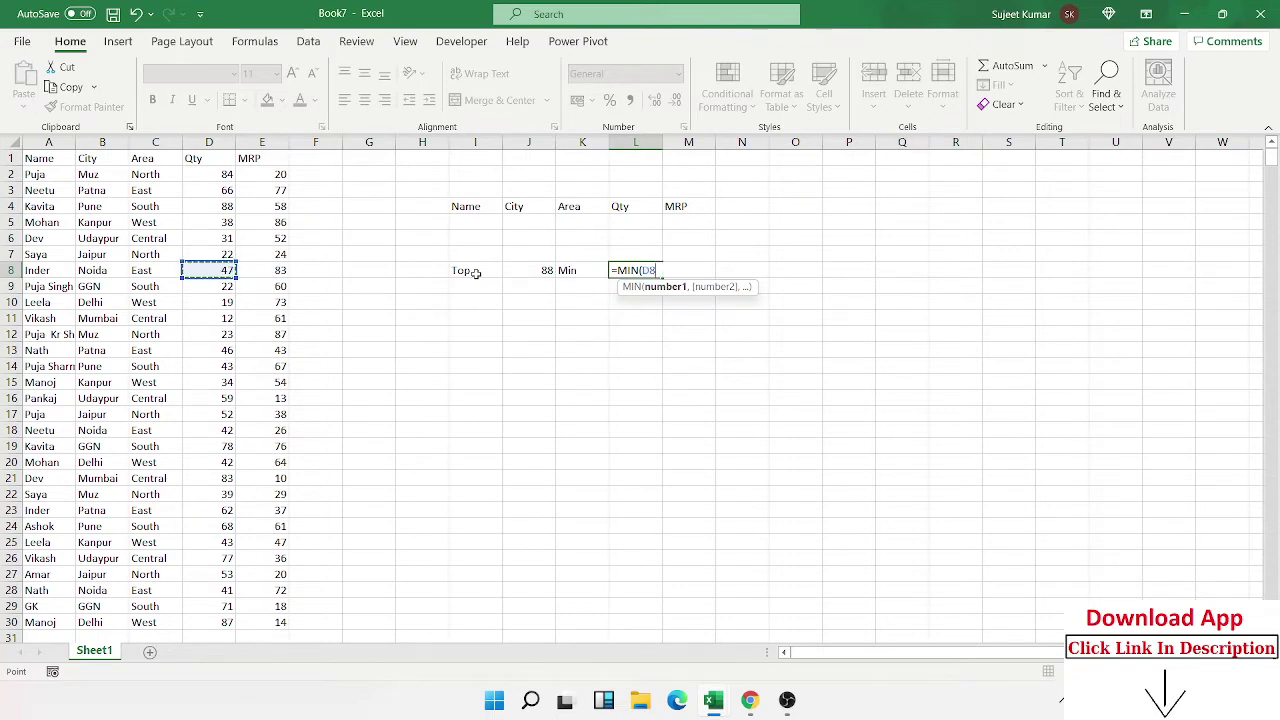
{"action": "key", "text": "ctrl+space"}
{"action": "key", "text": "Escape"}
{"action": "key", "text": "Return"}
Enter the first name of the data list (same as A2) in cell I11 as the lookup criterion
{"action": "key", "text": "Left"}
{"action": "key", "text": "Down"}
{"action": "key", "text": "Down"}
{"action": "key", "text": "Left"}
{"action": "key", "text": "Left"}
{"action": "type", "text": "P"}
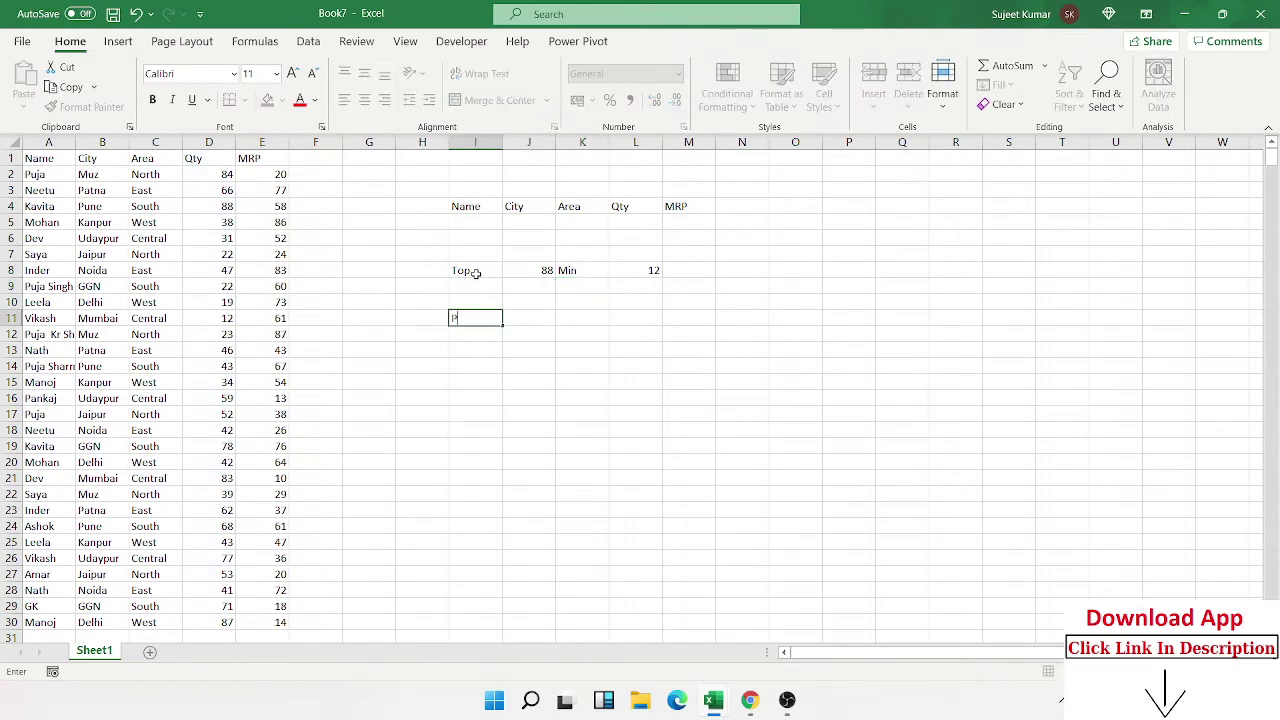
{"action": "key", "text": "Tab"}
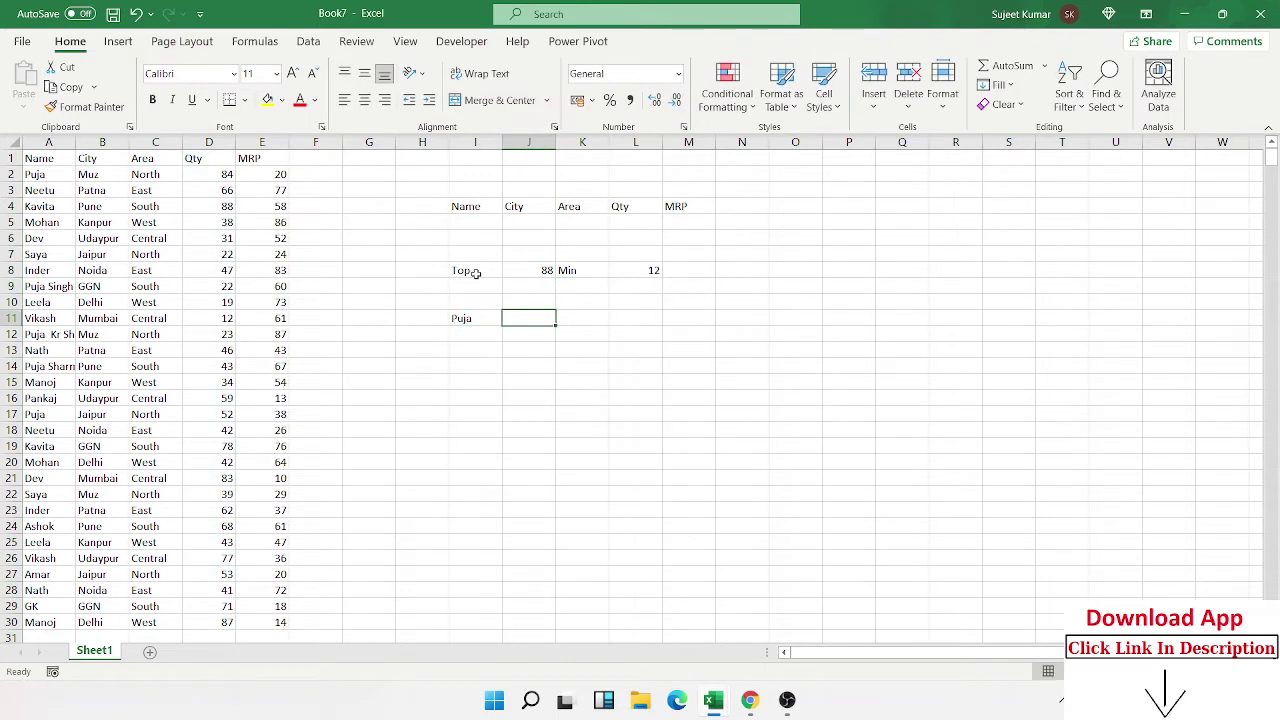
Add the headers "Max" in J10 and "min" in K10 above the criterion row
{"action": "key", "text": "Up"}
{"action": "type", "text": "Ma"}
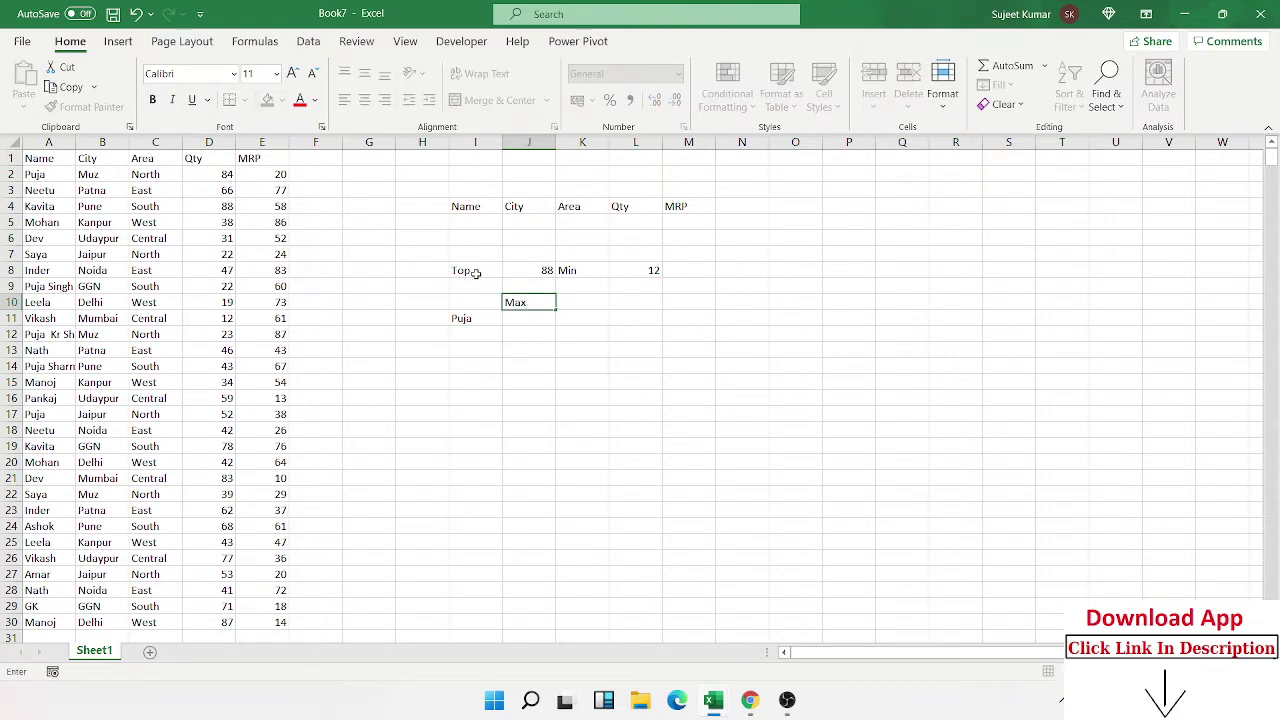
{"action": "key", "text": "Tab"}
{"action": "type", "text": "m"}
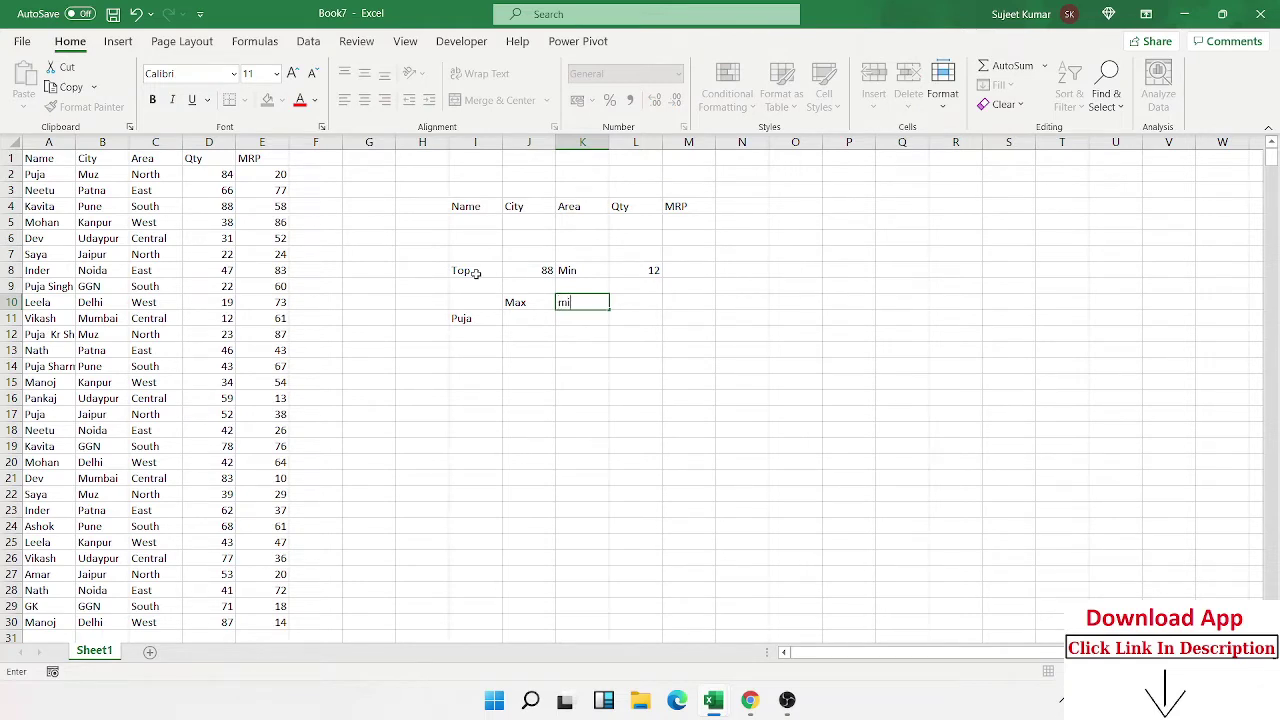
{"action": "type", "text": "in"}
{"action": "key", "text": "Return"}
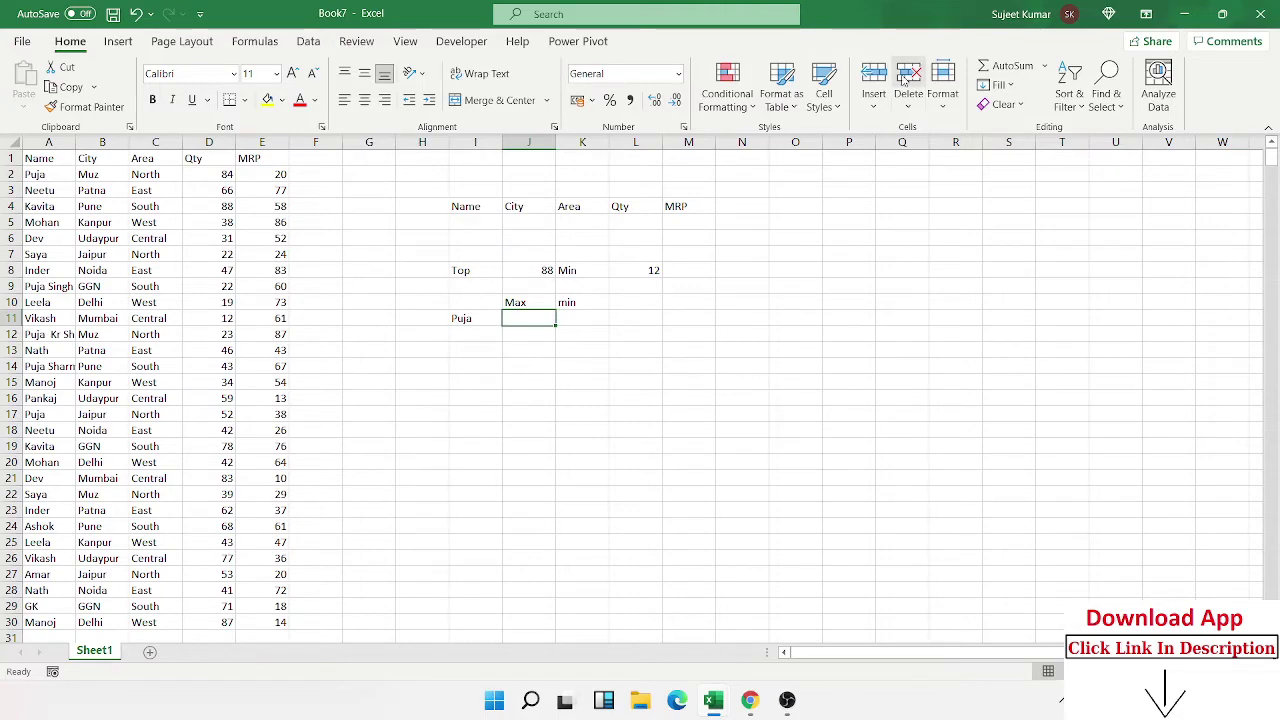
Calculate the highest Qty for the name in I11 in cell J11 with =MAXIFS(D:D,A:A,I11)
{"action": "scroll", "coordinate": [669, 352], "scroll_direction": "up", "scroll_amount": 2}
{"action": "scroll", "coordinate": [669, 352], "scroll_direction": "up", "scroll_amount": 1}
{"action": "scroll", "coordinate": [669, 352], "scroll_direction": "up", "scroll_amount": 2}
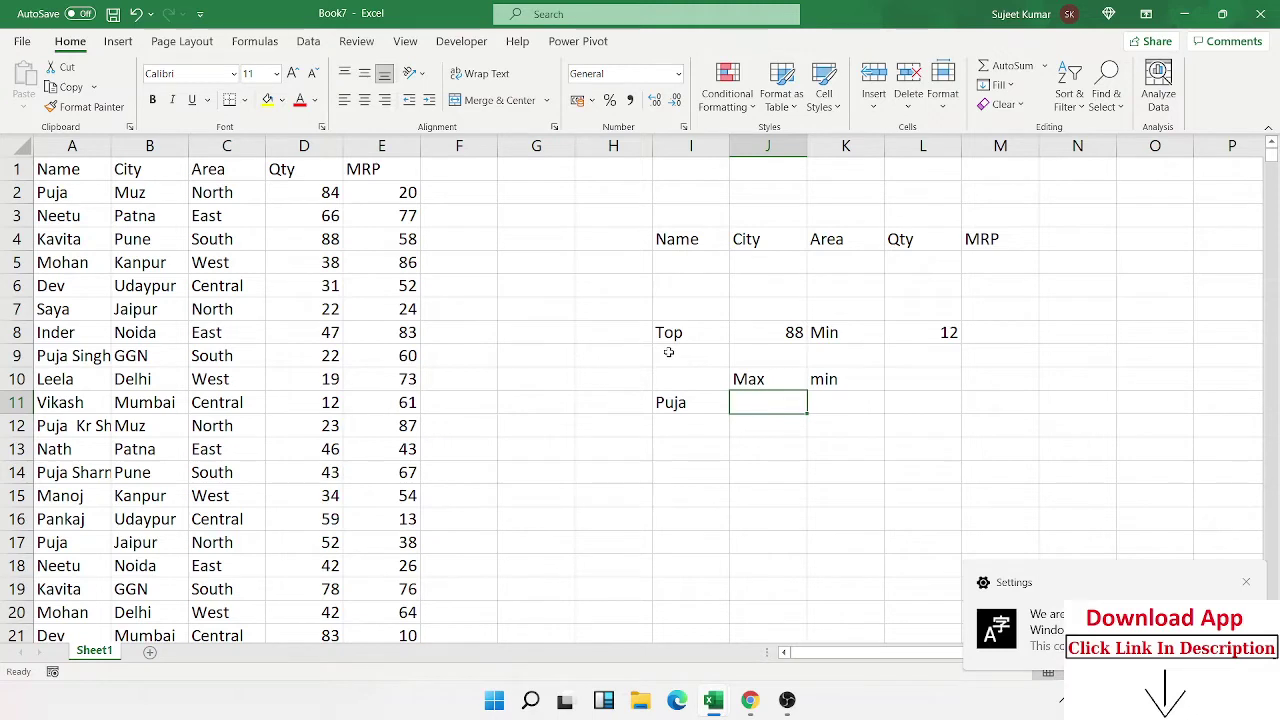
{"action": "type", "text": "=max"}
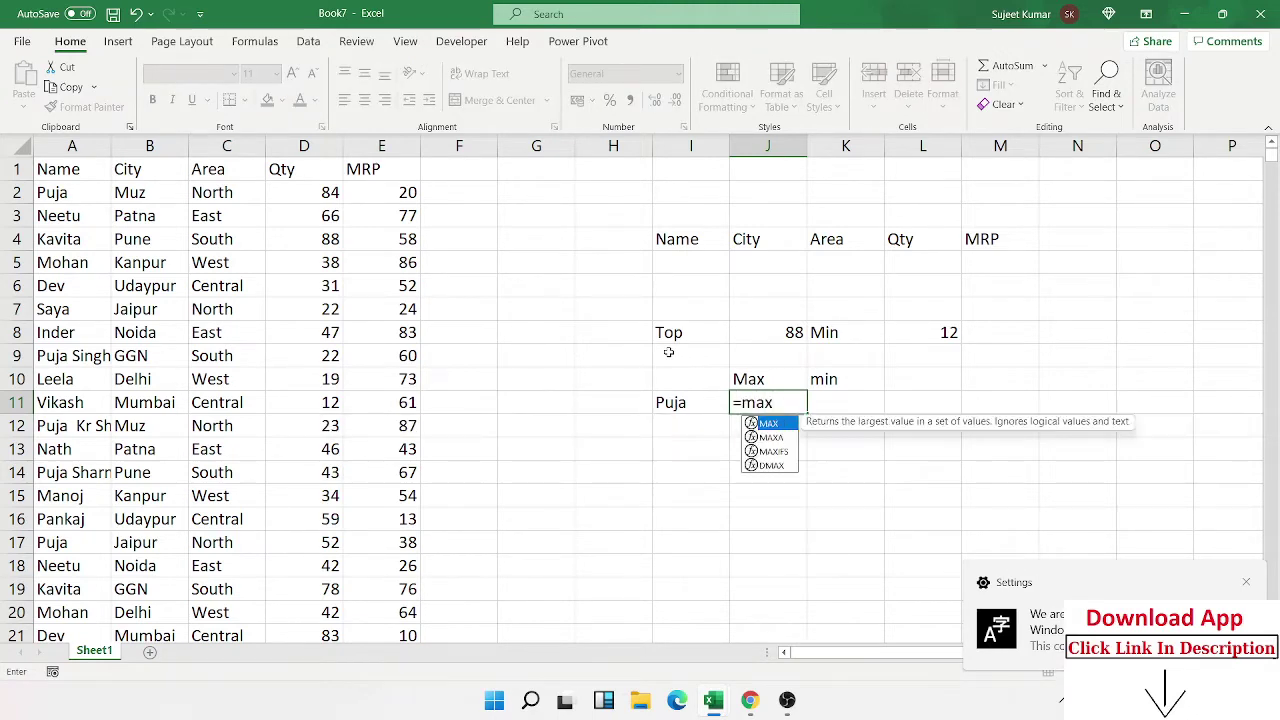
{"action": "key", "text": "Down"}
{"action": "key", "text": "Down"}
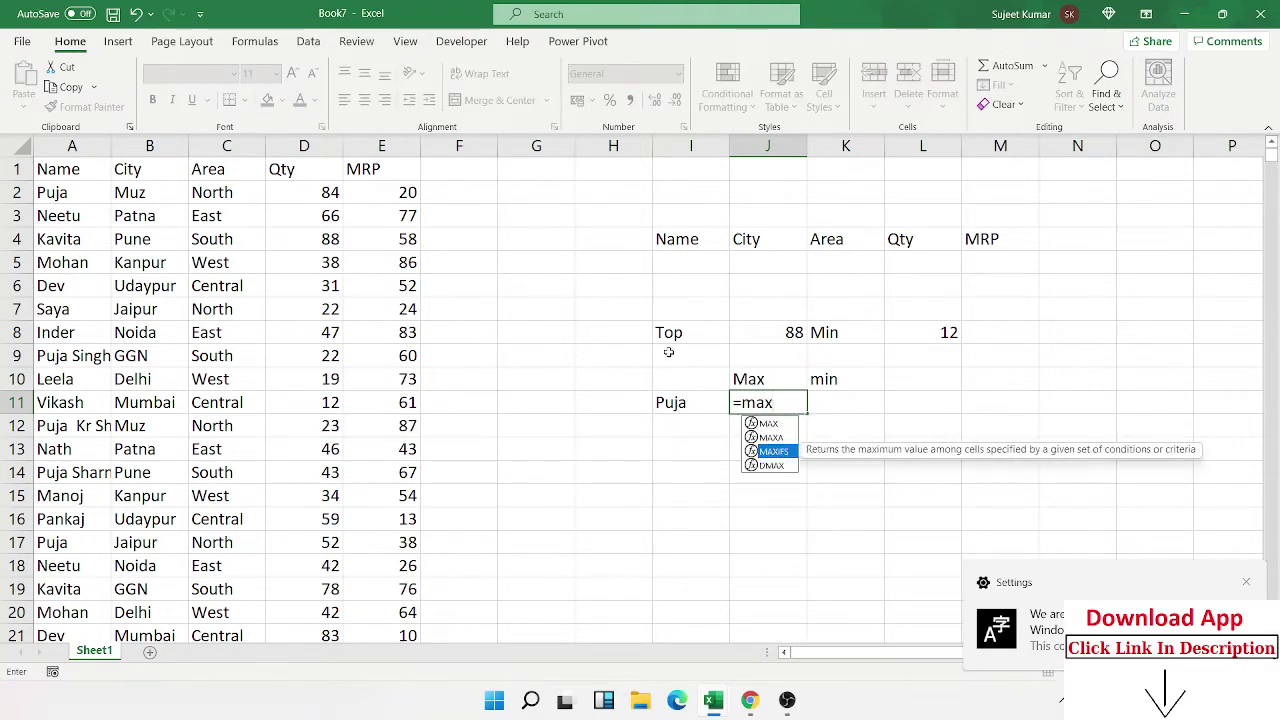
{"action": "key", "text": "Tab"}
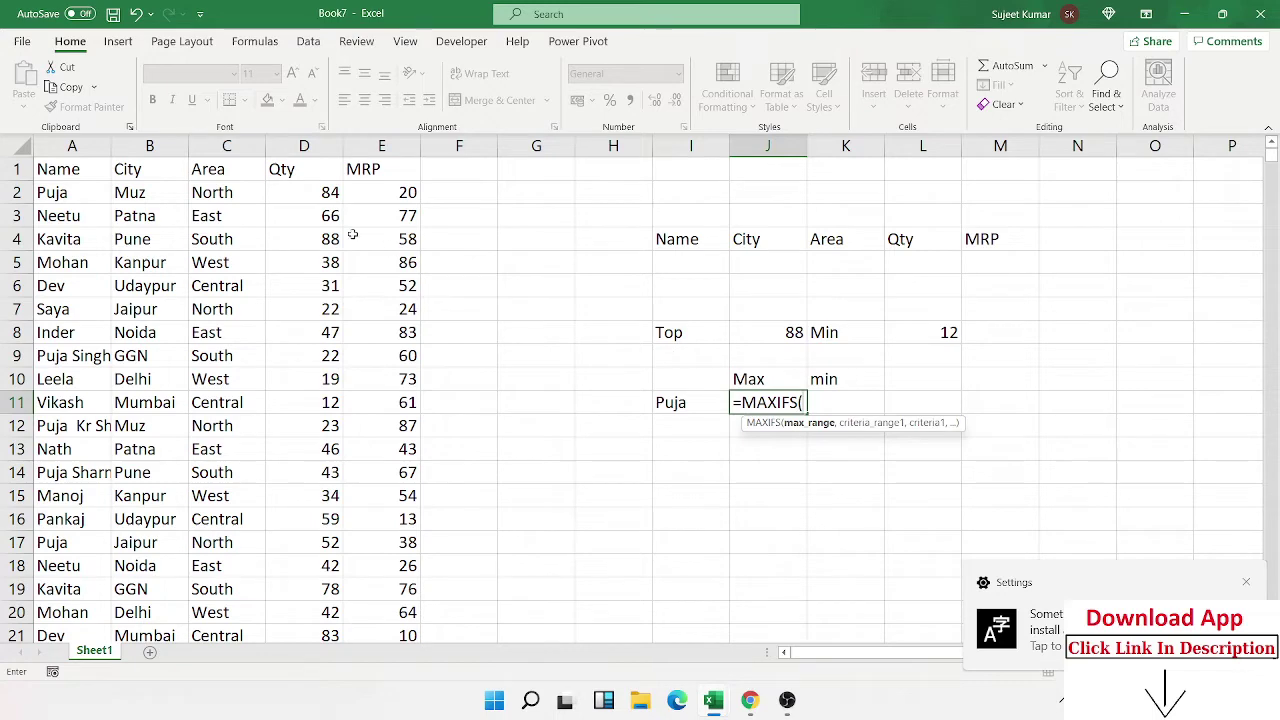
{"action": "left_click", "coordinate": [316, 146]}
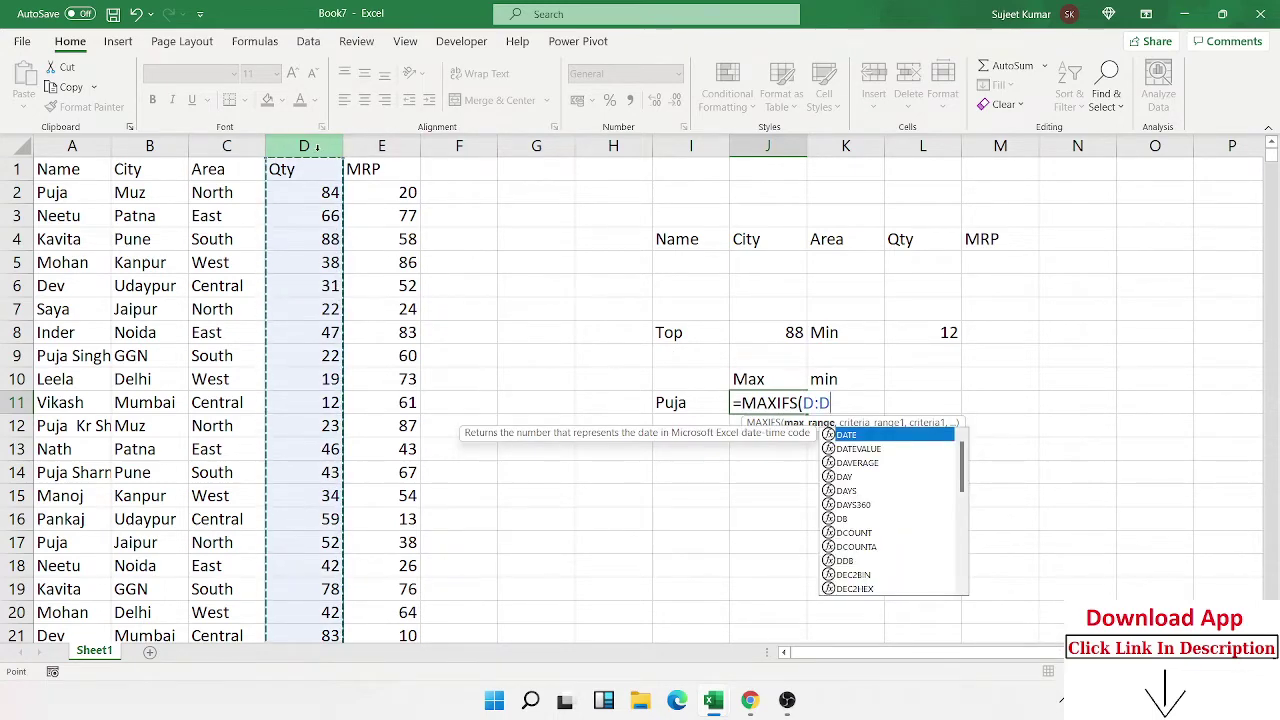
{"action": "type", "text": ","}
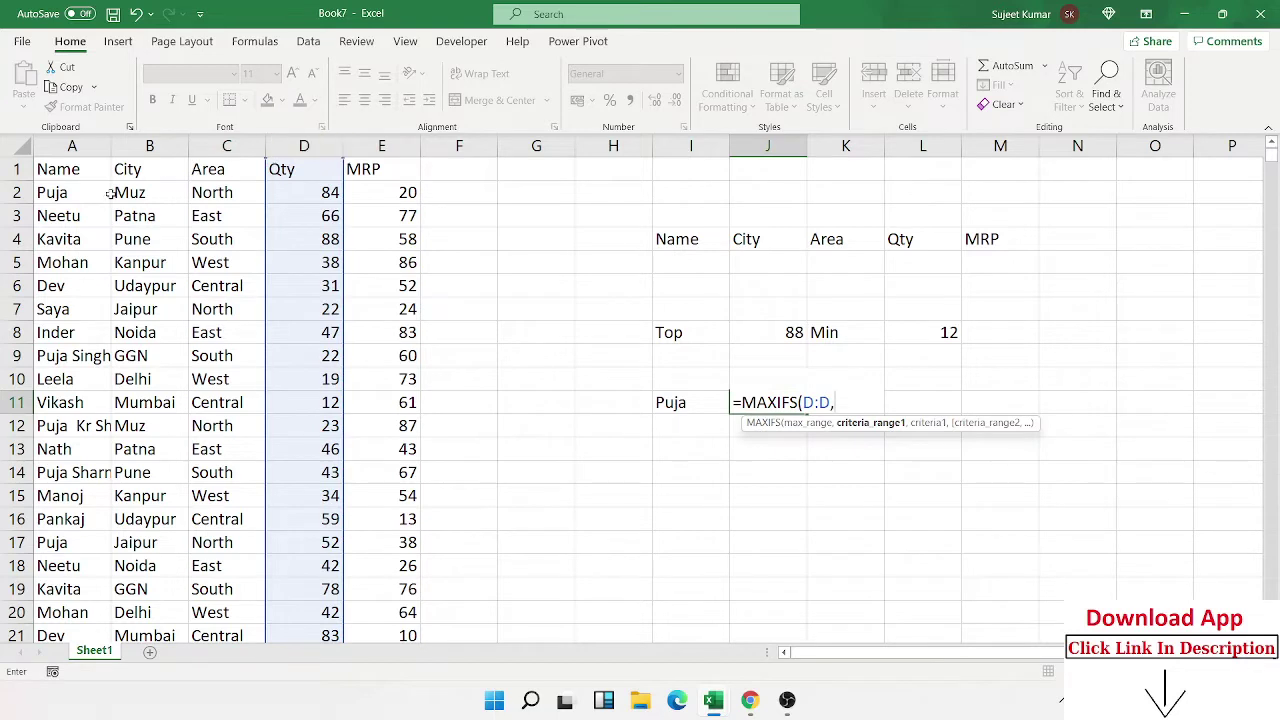
{"action": "left_click", "coordinate": [73, 150]}
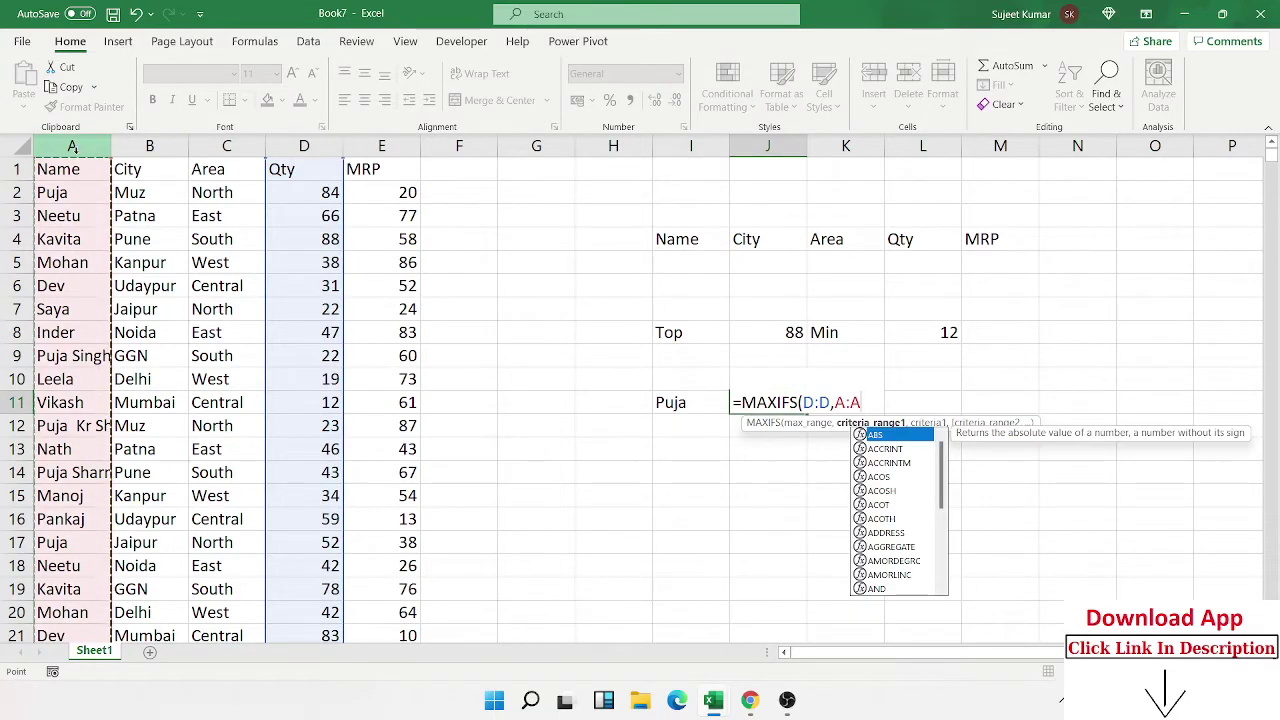
{"action": "type", "text": ","}
{"action": "left_click", "coordinate": [665, 400]}
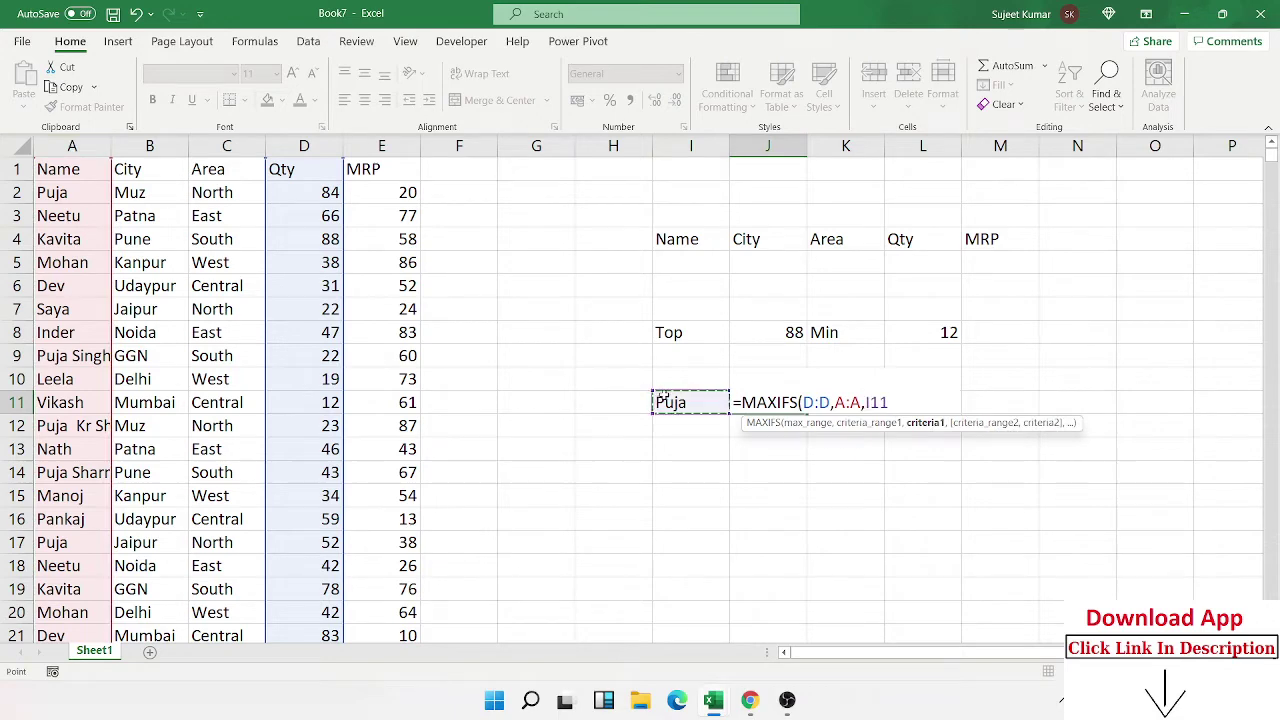
{"action": "key", "text": "Return"}
{"action": "key", "text": "Up"}
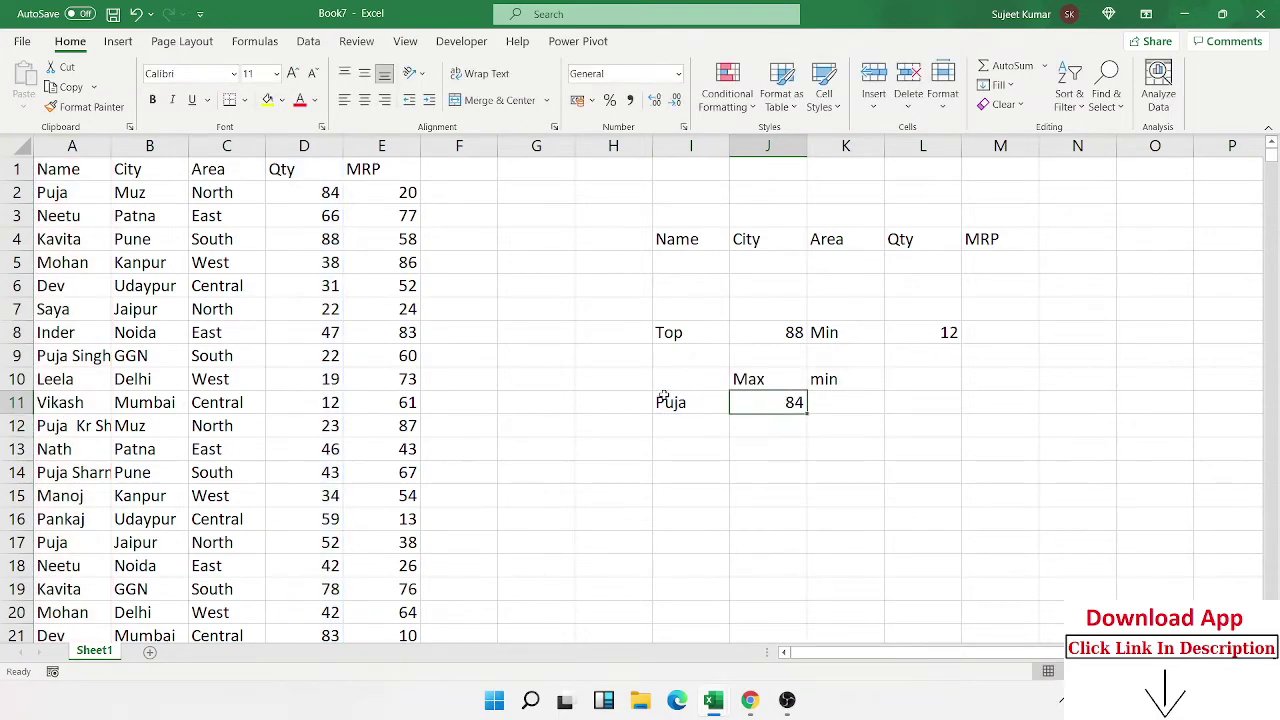
Calculate the lowest Qty for the name in I11 in cell K11 with =MINIFS(D:D,A:A,I11)
{"action": "key", "text": "Right"}
{"action": "type", "text": "=ma"}
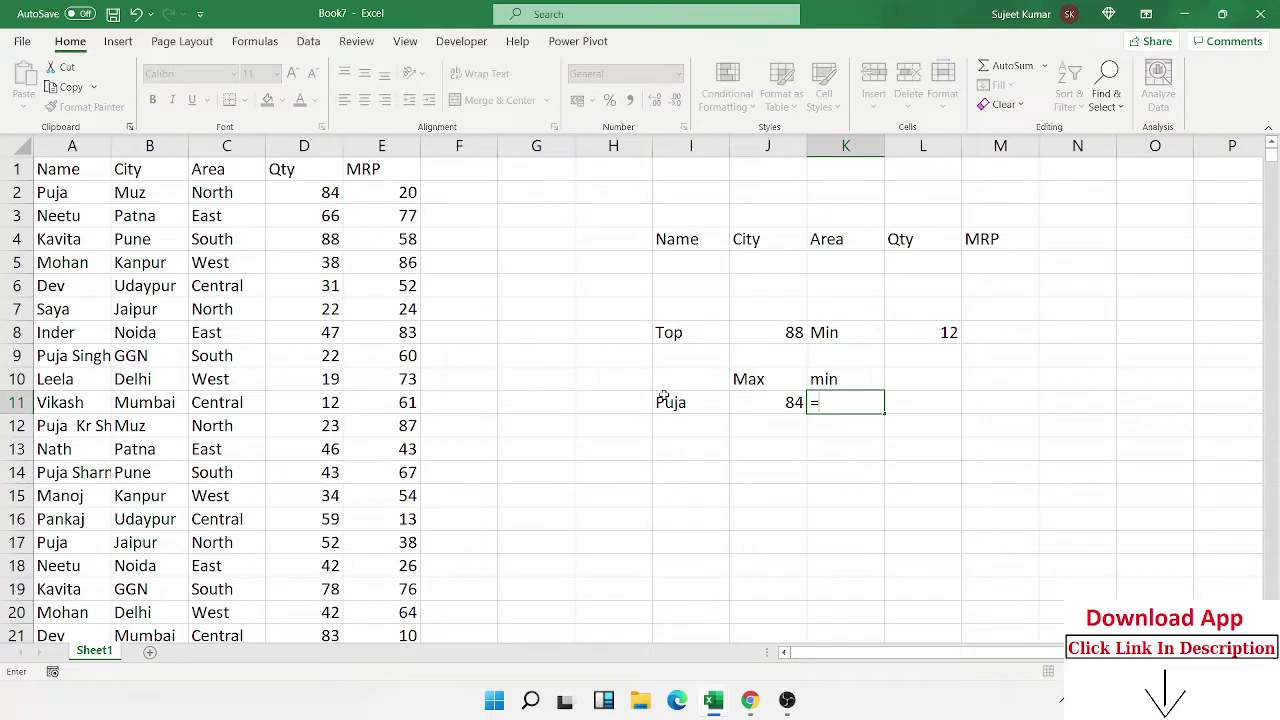
{"action": "key", "text": "BackSpace"}
{"action": "type", "text": "in"}
{"action": "key", "text": "Down"}
{"action": "key", "text": "Down"}
{"action": "key", "text": "Down"}
{"action": "key", "text": "Up"}
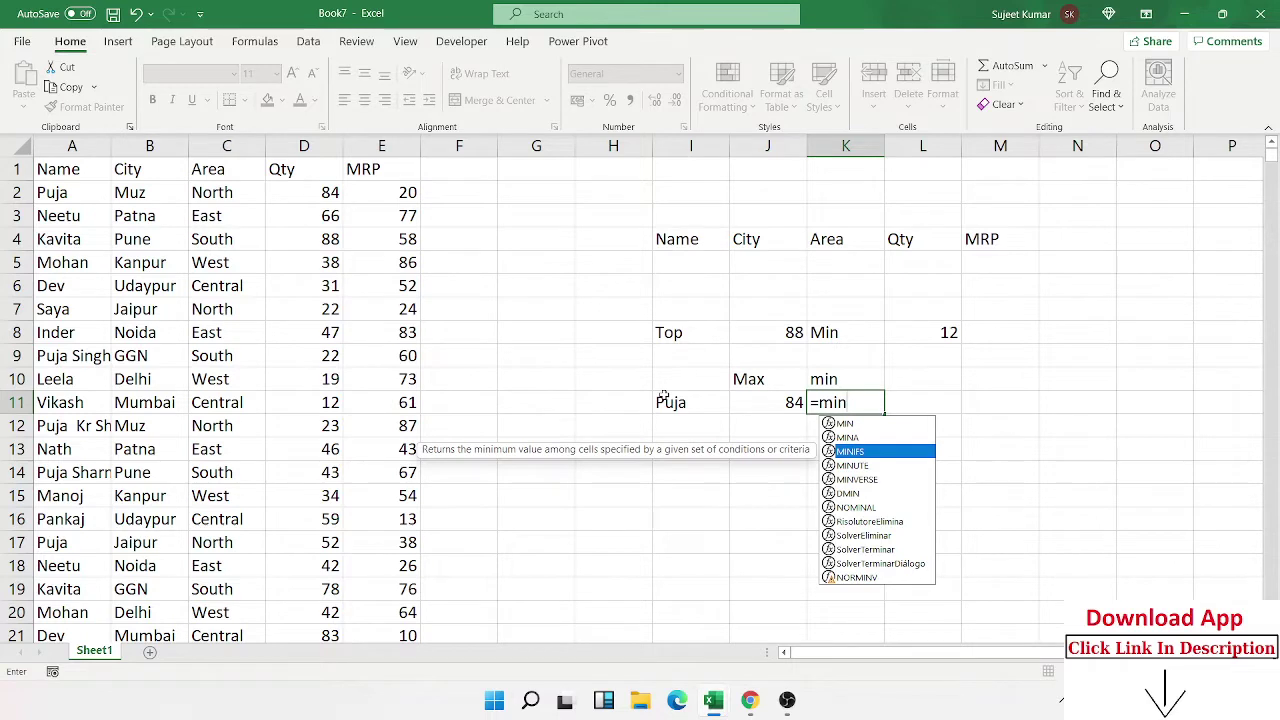
{"action": "key", "text": "Tab"}
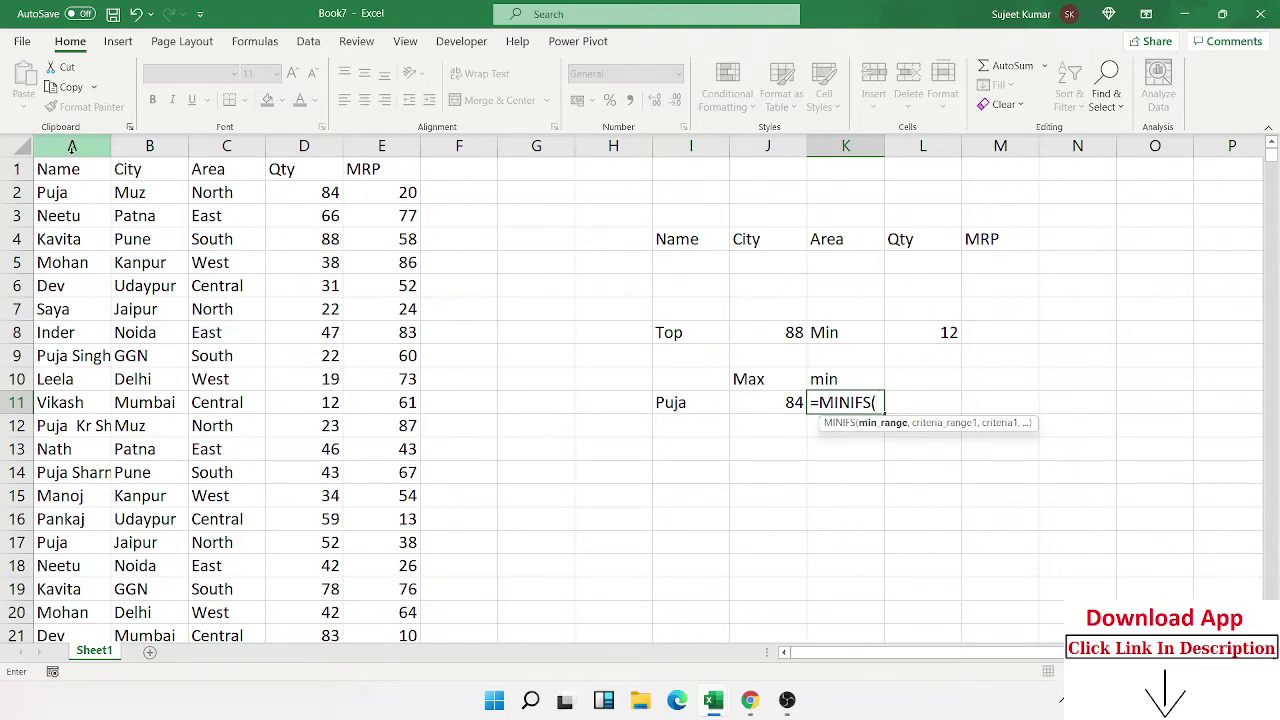
{"action": "left_click", "coordinate": [304, 146]}
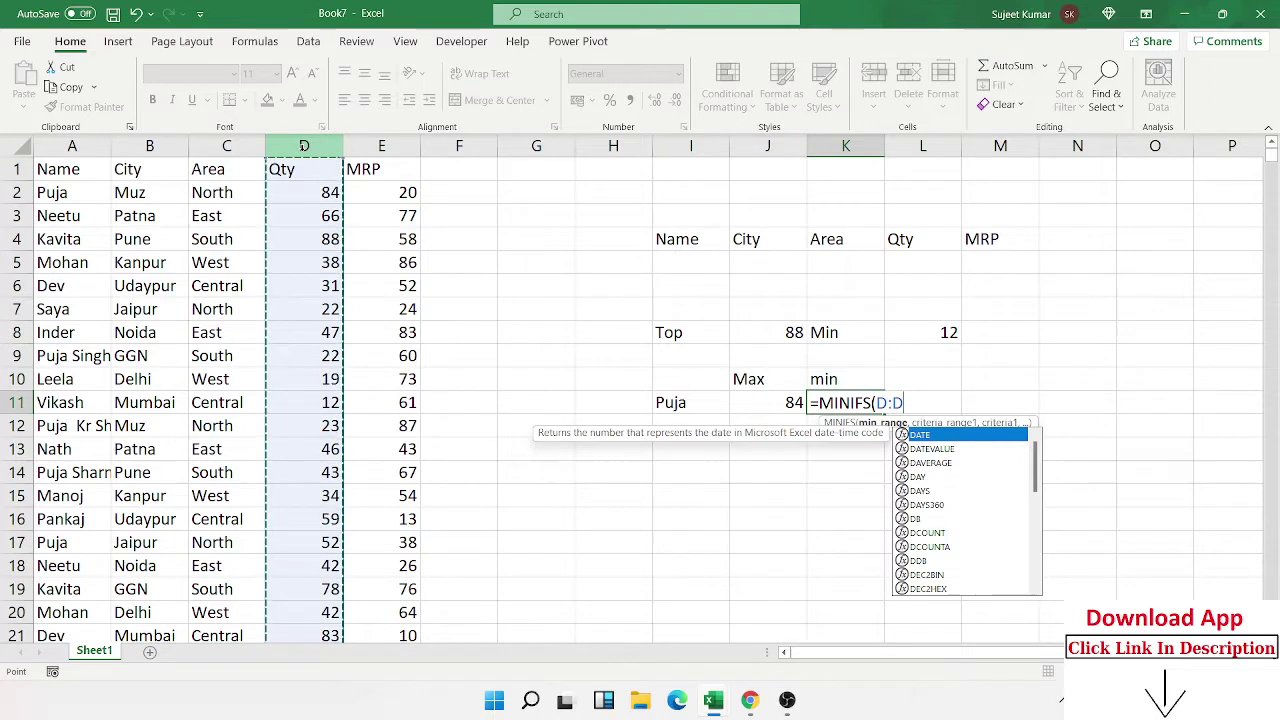
{"action": "type", "text": ","}
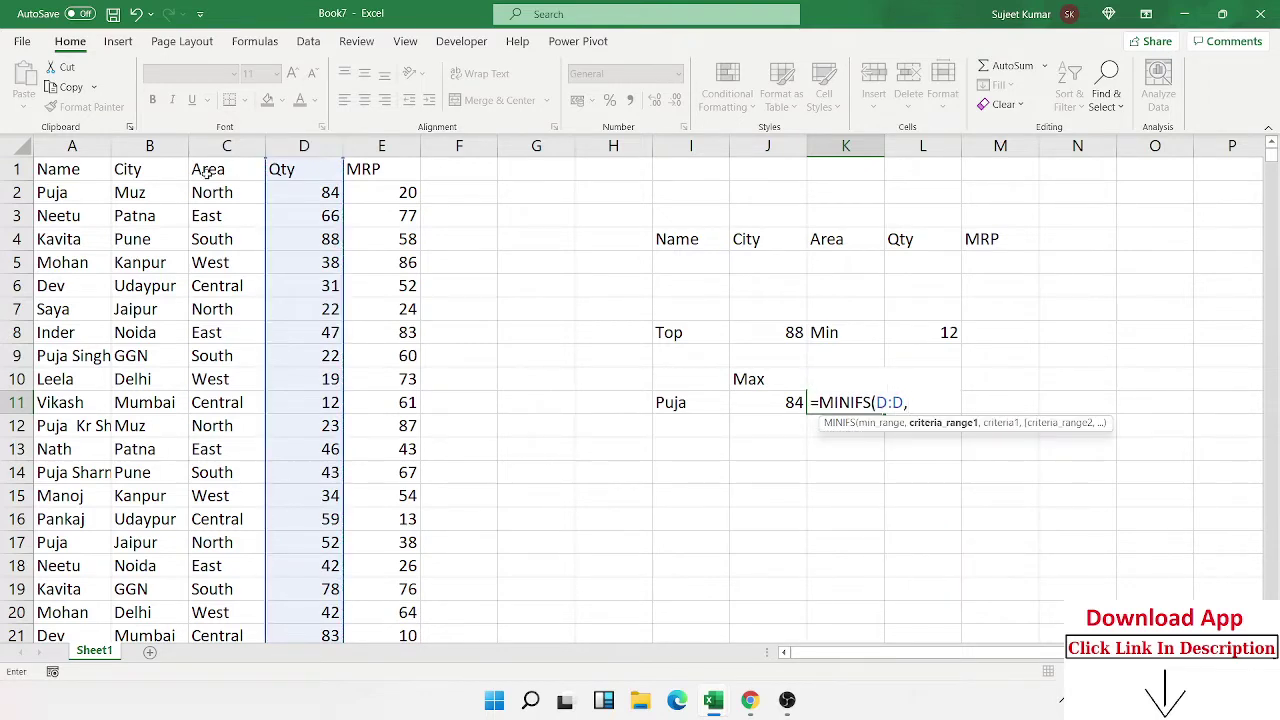
{"action": "left_click", "coordinate": [88, 150]}
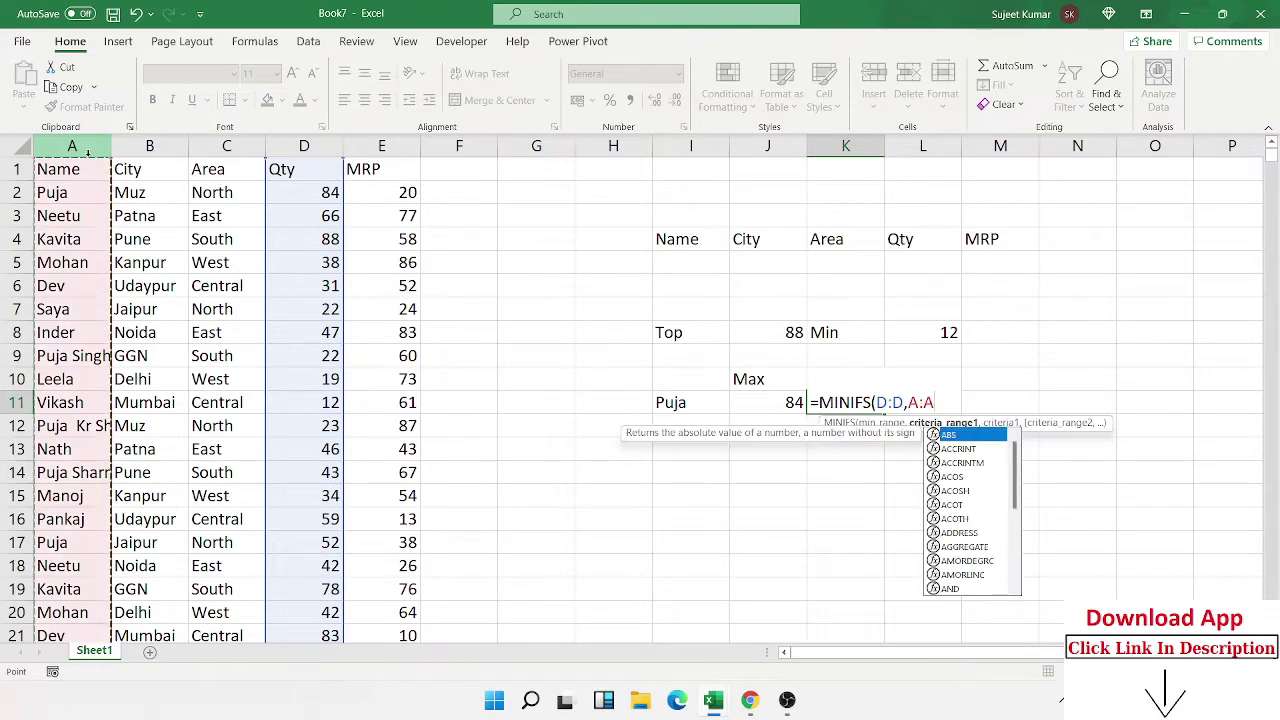
{"action": "type", "text": ","}
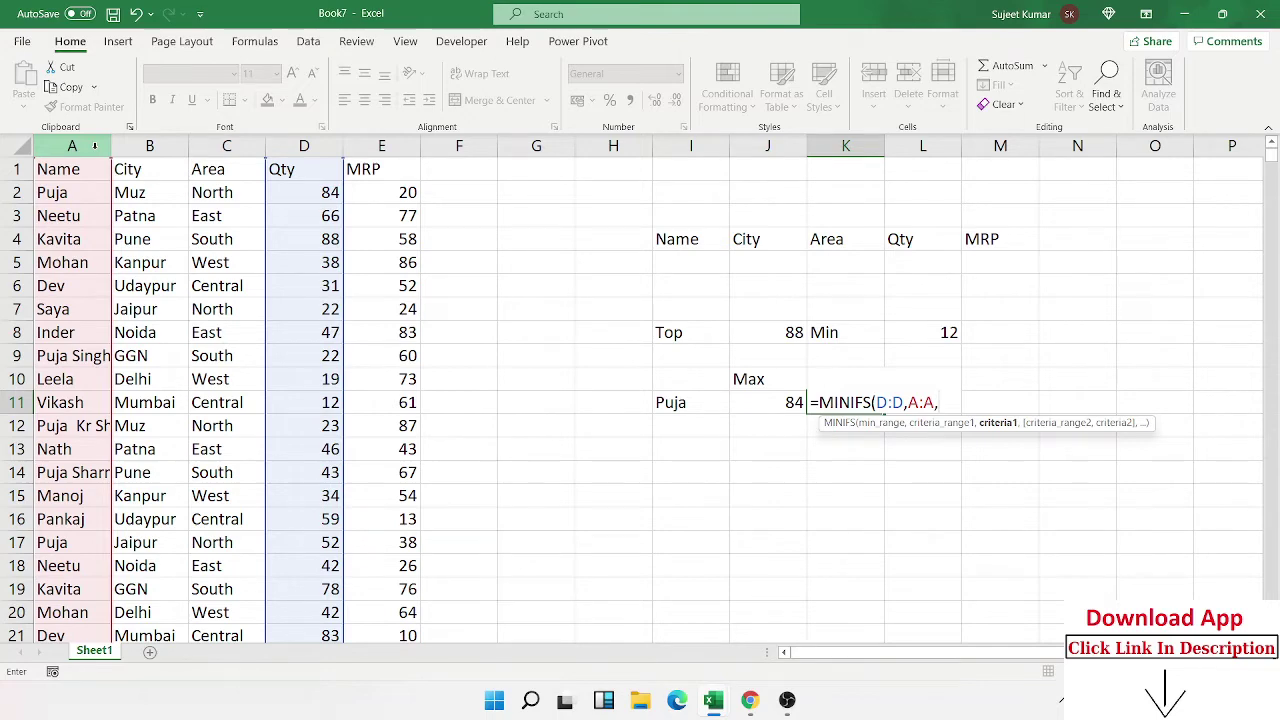
{"action": "left_click", "coordinate": [680, 402]}
{"action": "key", "text": "Return"}
{"action": "key", "text": "Up"}
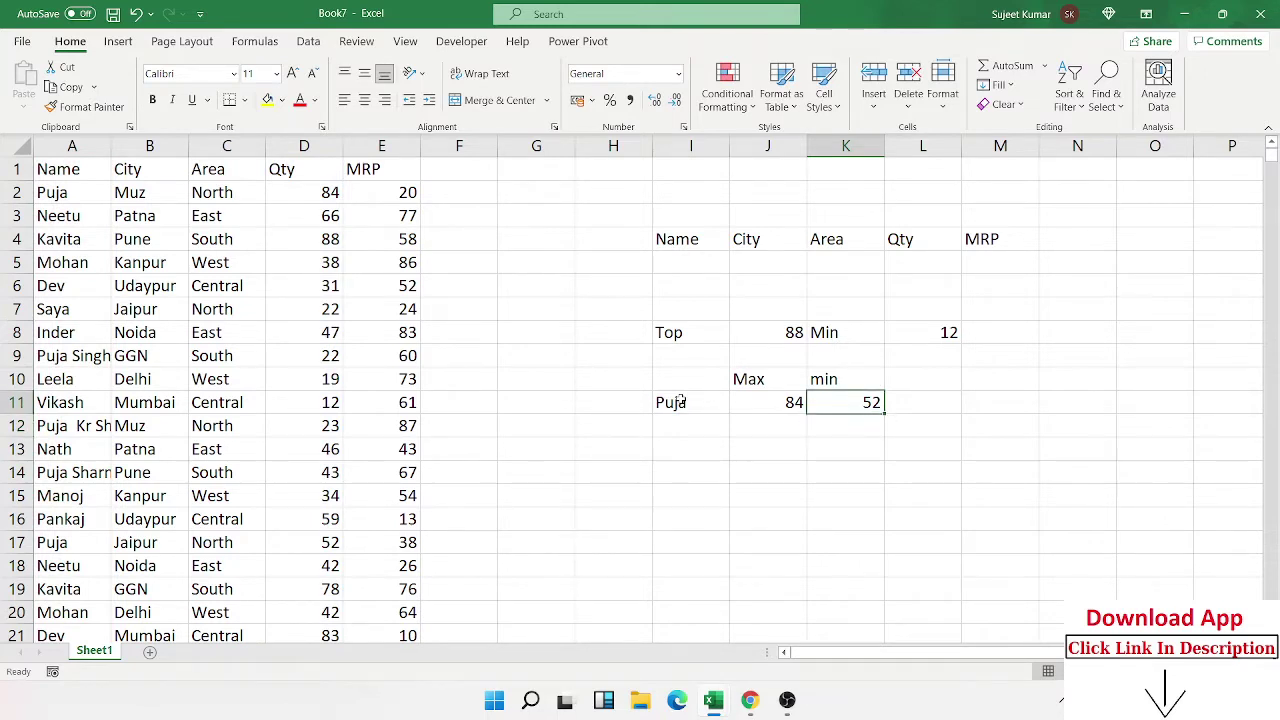
{"action": "key", "text": "Down"}
{"action": "key", "text": "Down"}
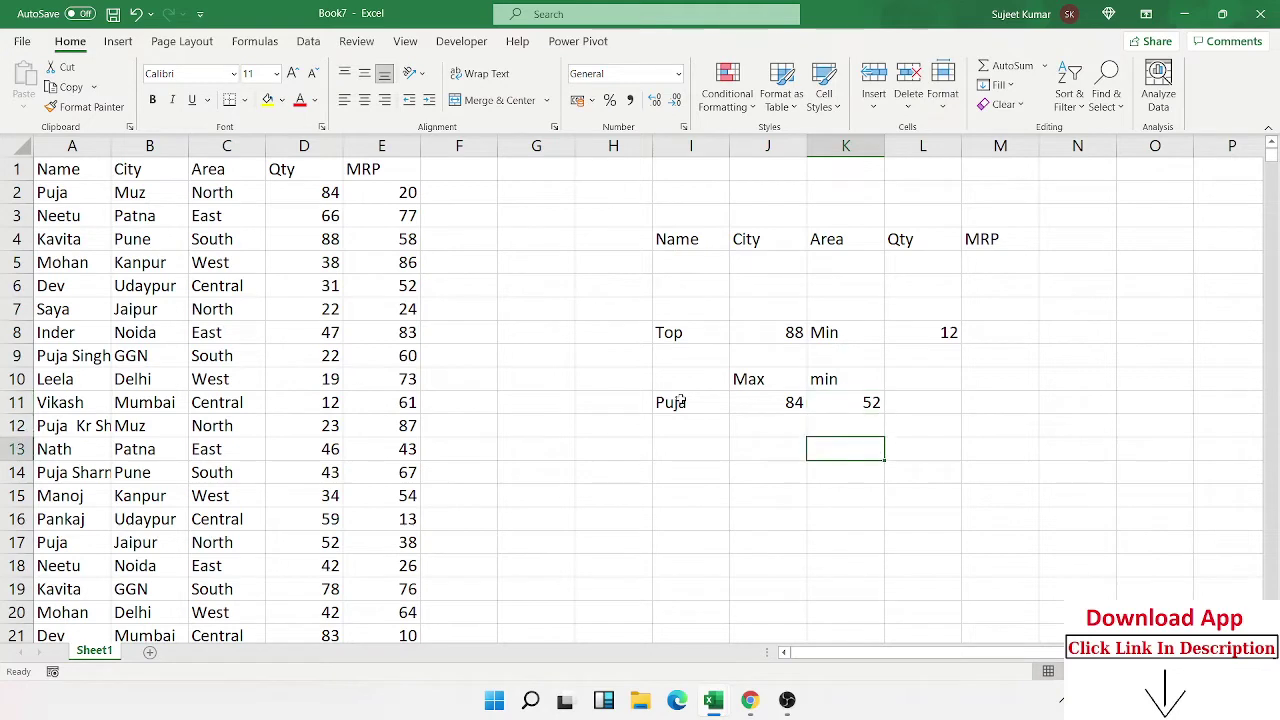
Inspect the overall maximum Qty formula in cell J8 without changing it
{"action": "key", "text": "Left"}
{"action": "key", "text": "Left"}
{"action": "key", "text": "Left"}
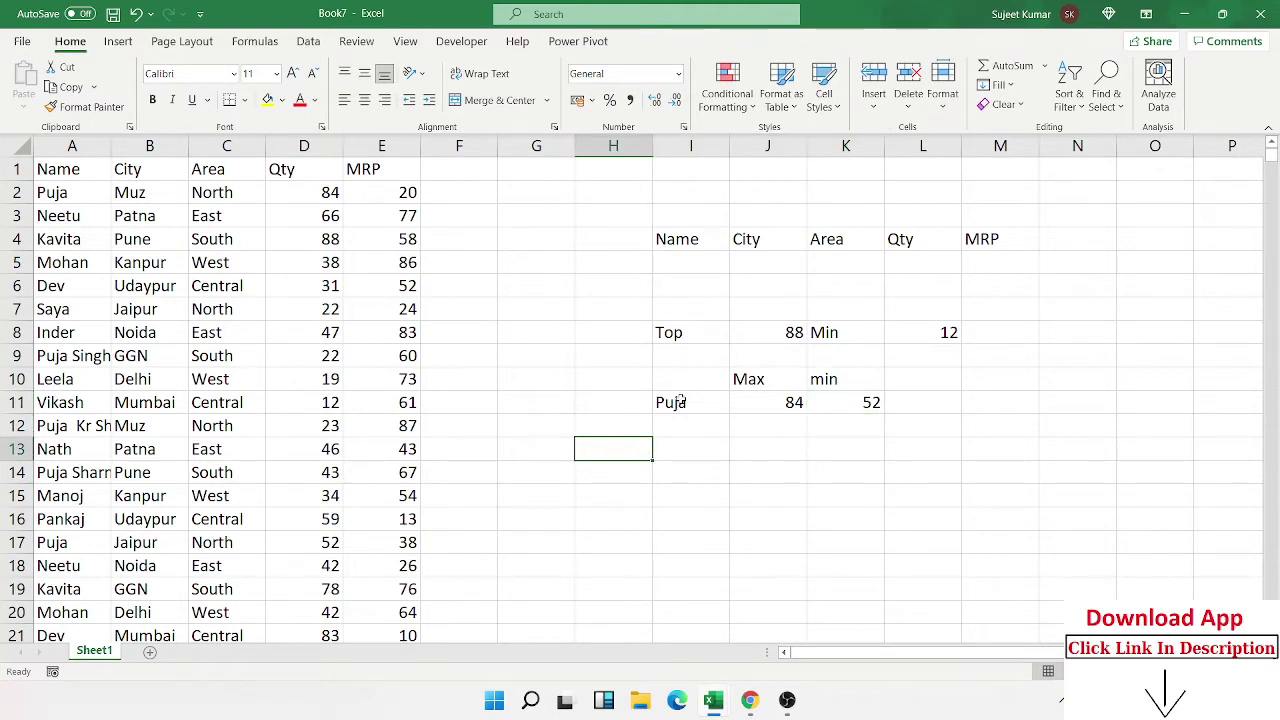
{"action": "key", "text": "Up"}
{"action": "key", "text": "Up"}
{"action": "key", "text": "Right"}
{"action": "key", "text": "Right"}
{"action": "key", "text": "Up"}
{"action": "key", "text": "Up"}
{"action": "key", "text": "Up"}
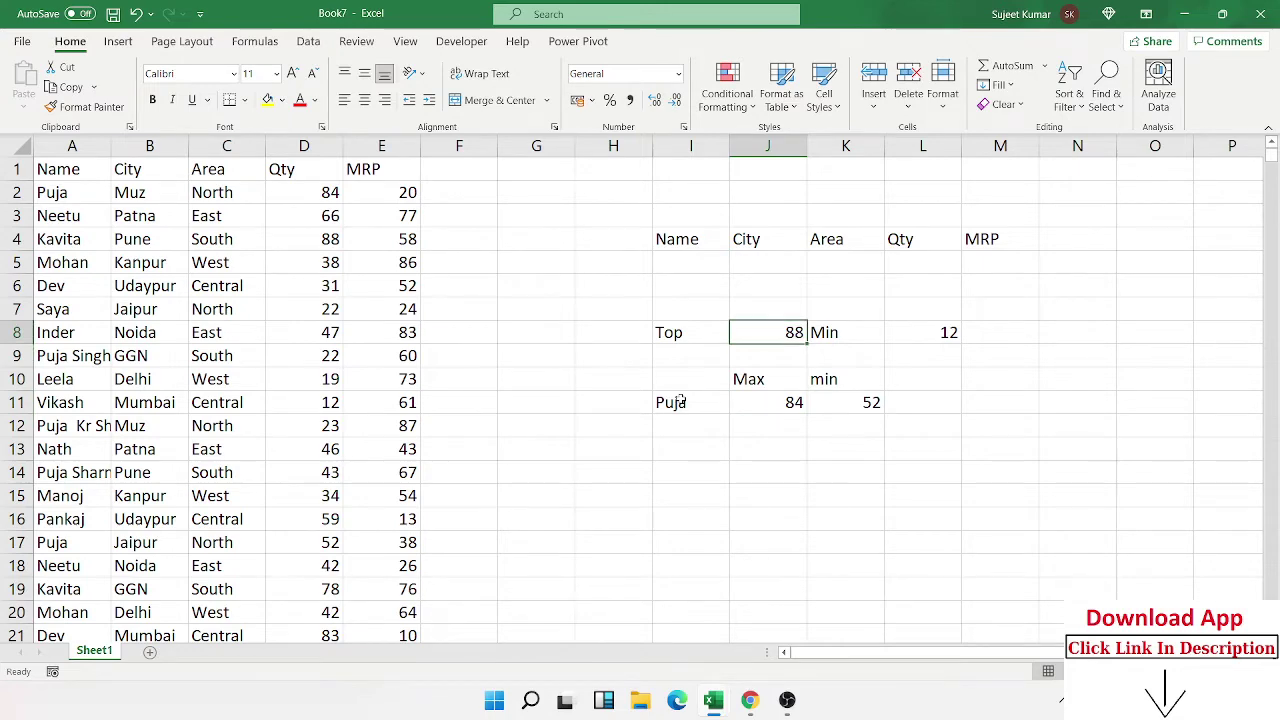
{"action": "key", "text": "F2"}
{"action": "key", "text": "Return"}
{"action": "key", "text": "Down"}
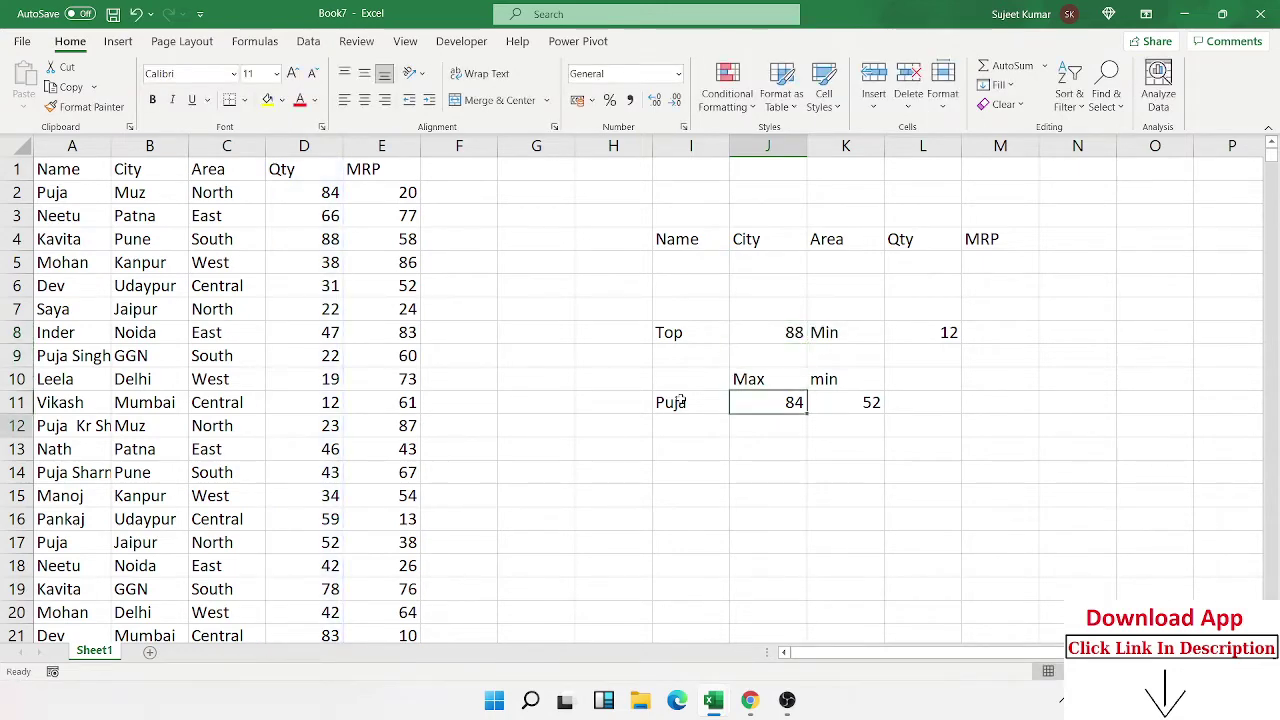
Add the header "Top" in cell H14, below the per-name results
{"action": "key", "text": "Down"}
{"action": "key", "text": "Down"}
{"action": "key", "text": "Down"}
{"action": "key", "text": "Down"}
{"action": "key", "text": "Left"}
{"action": "key", "text": "Left"}
{"action": "type", "text": "Top"}
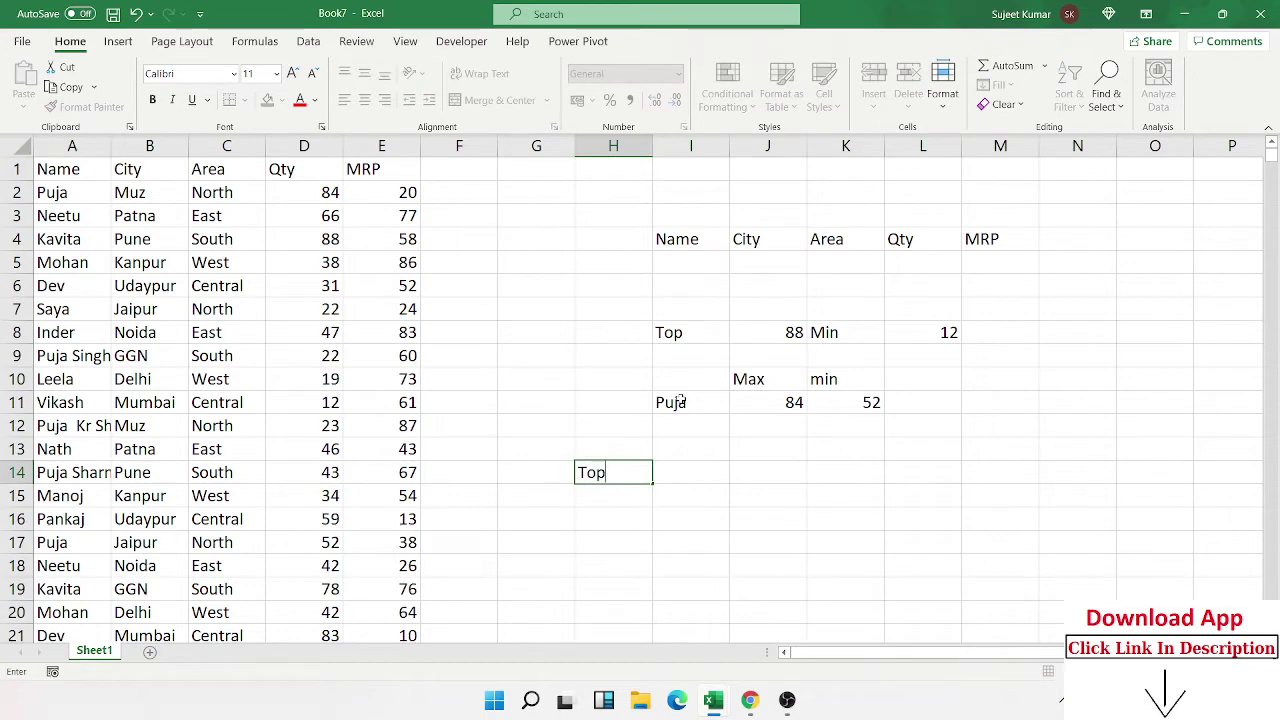
{"action": "key", "text": "Tab"}
Enter the rank numbers 1, 2, 3 and 4 in cells H15 to H18
{"action": "key", "text": "Down"}
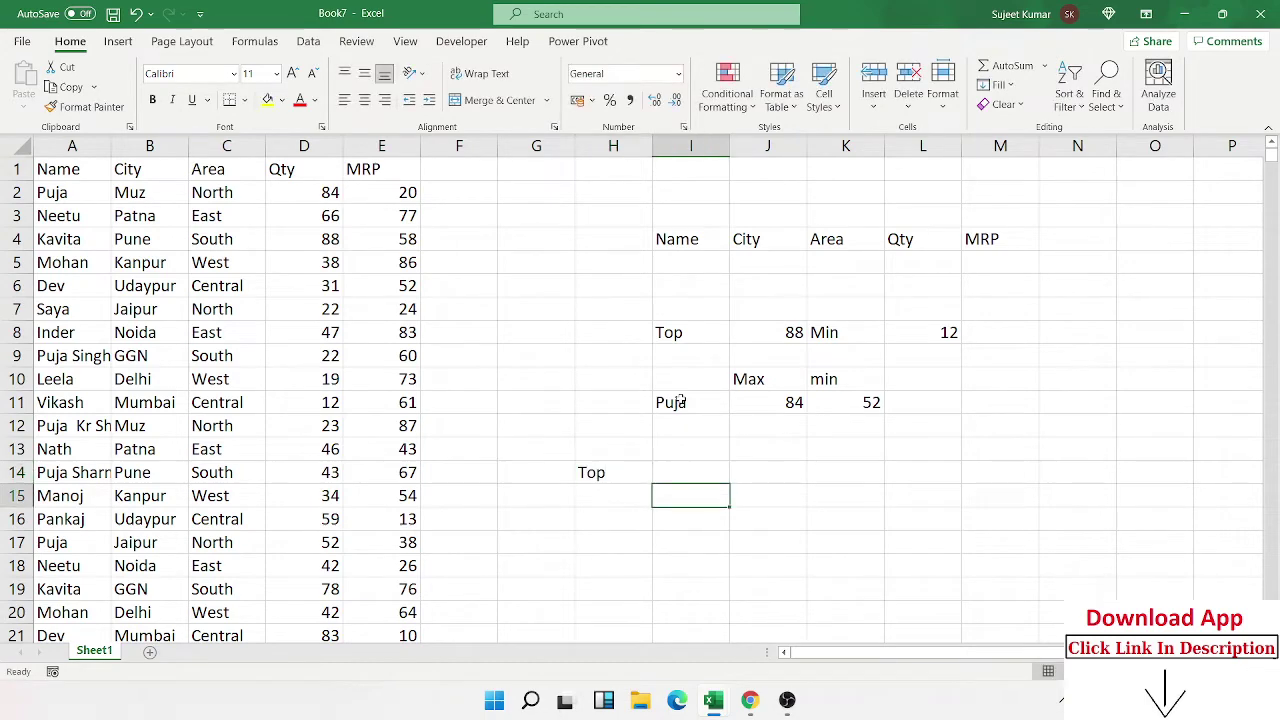
{"action": "key", "text": "Left"}
{"action": "type", "text": "1"}
{"action": "key", "text": "Return"}
{"action": "type", "text": "2"}
{"action": "key", "text": "ctrl+Return"}
{"action": "key", "text": "Down"}
{"action": "type", "text": "3"}
{"action": "key", "text": "Return"}
{"action": "type", "text": "4"}
{"action": "key", "text": "Return"}
{"action": "key", "text": "Up"}
{"action": "key", "text": "Up"}
{"action": "key", "text": "Up"}
{"action": "key", "text": "Up"}
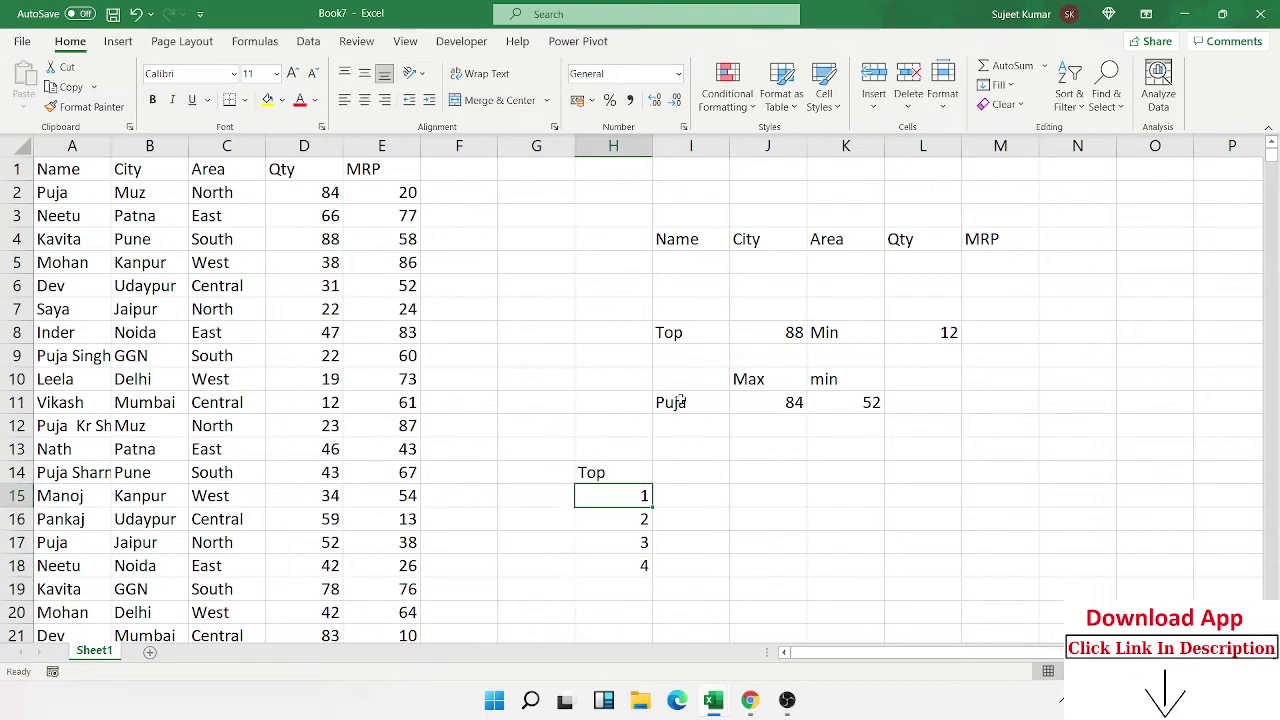
Go through the ranks in H15:H18 row by row together with the adjacent cells in column I
{"action": "key", "text": "Right"}
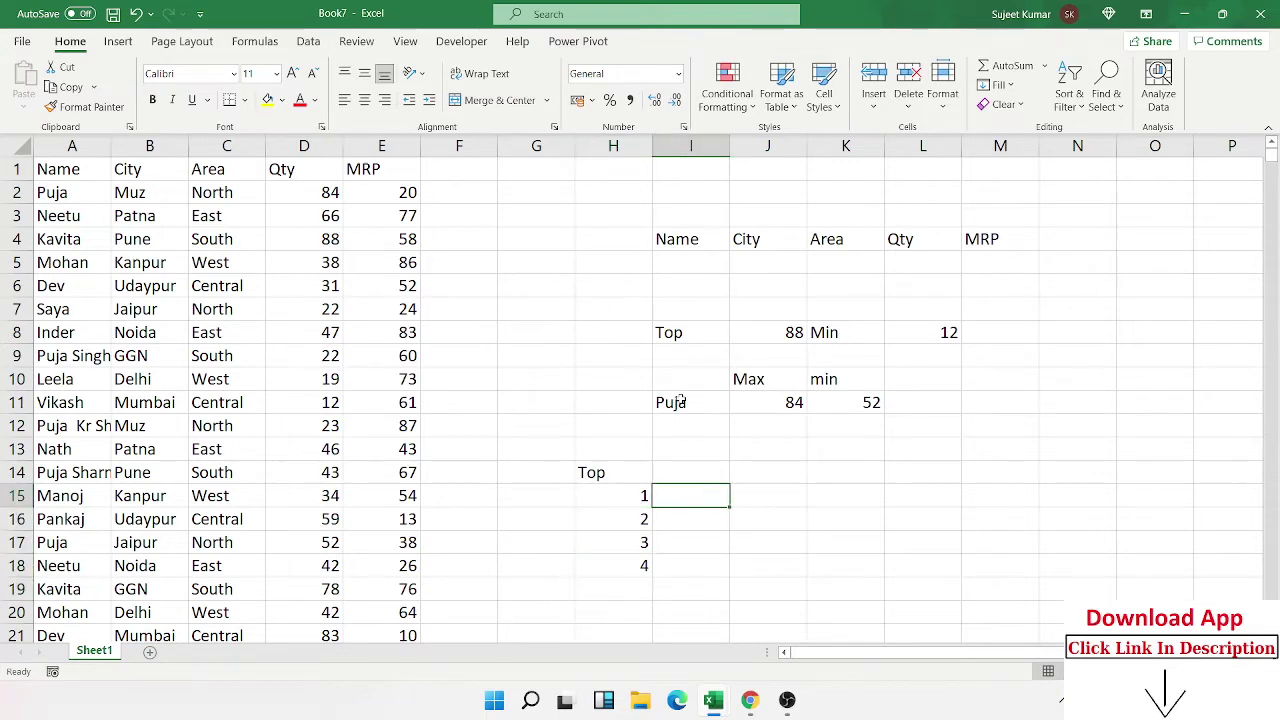
{"action": "key", "text": "Left"}
{"action": "key", "text": "shift+Right"}
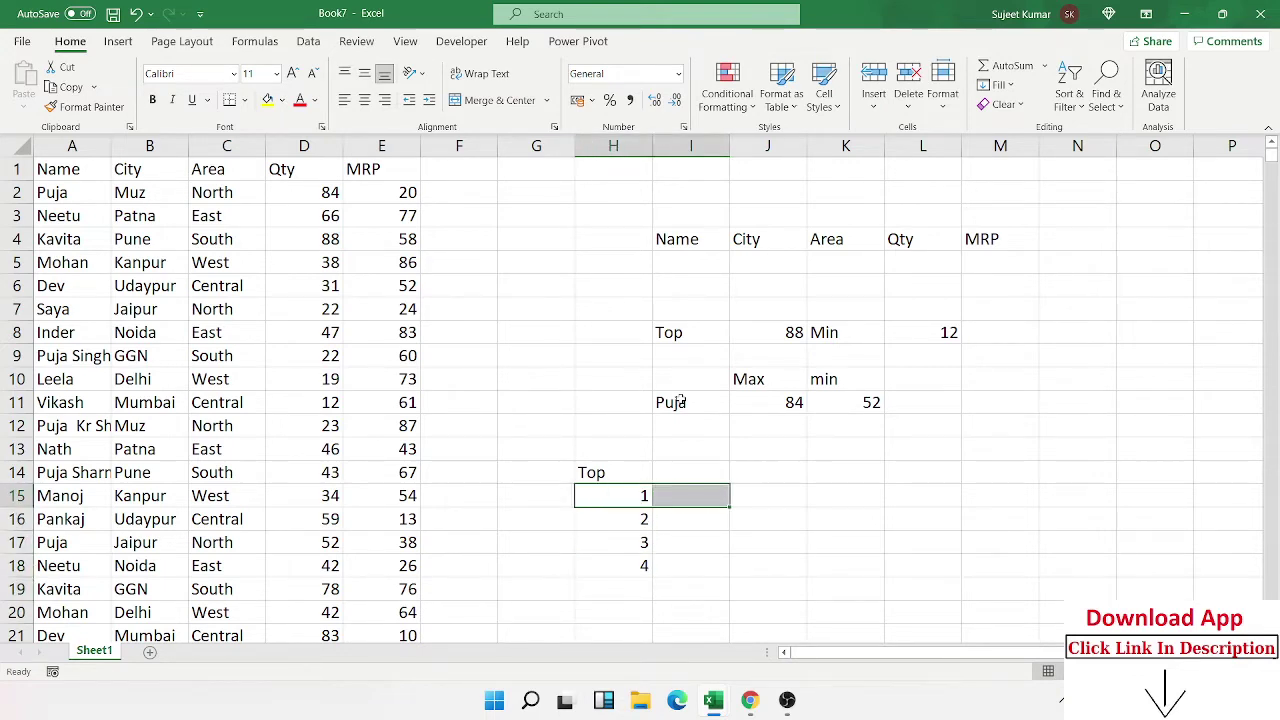
{"action": "key", "text": "Down"}
{"action": "key", "text": "shift+Right"}
{"action": "key", "text": "Down"}
{"action": "key", "text": "shift+Right"}
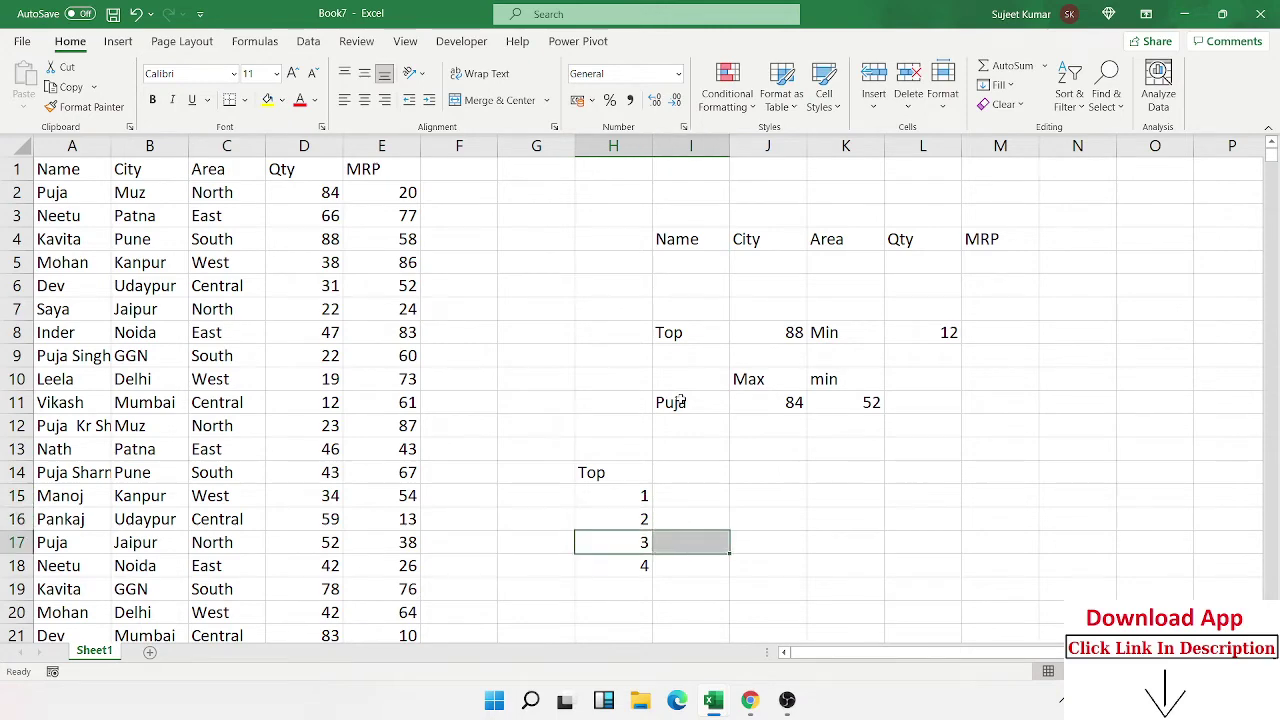
{"action": "key", "text": "Down"}
{"action": "key", "text": "shift+Right"}
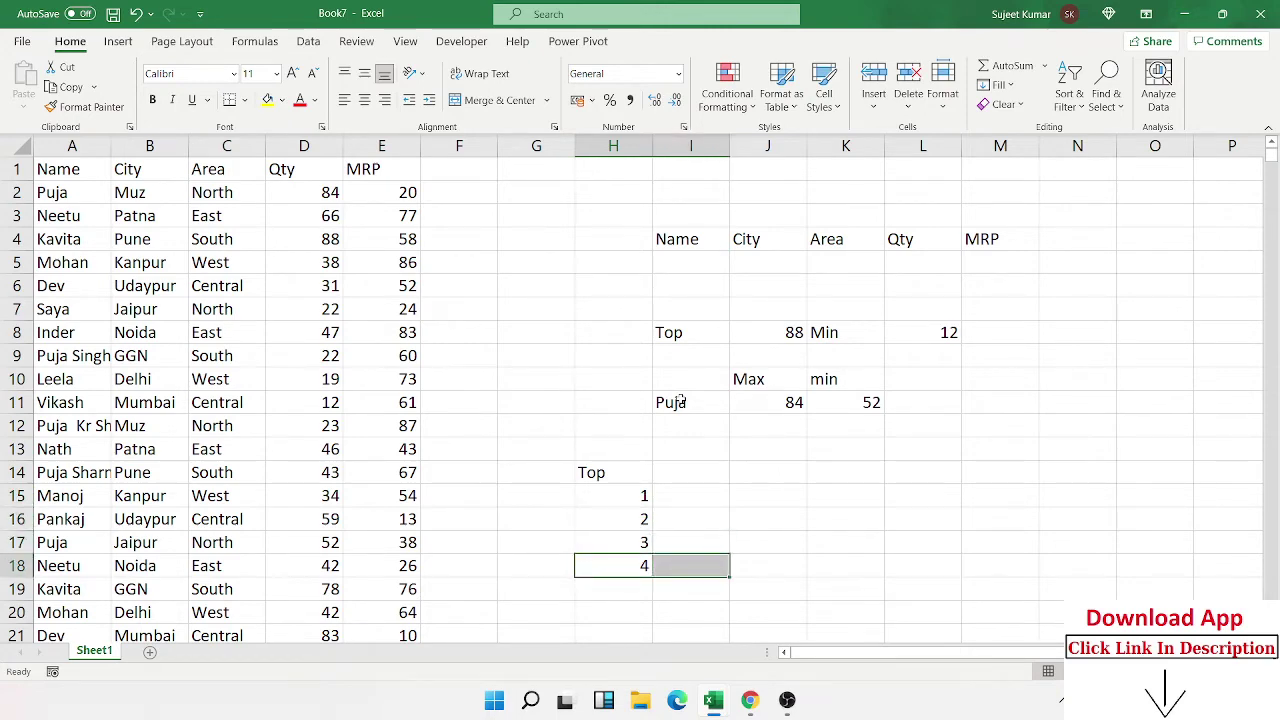
{"action": "key", "text": "Up"}
{"action": "key", "text": "Up"}
{"action": "key", "text": "Up"}
{"action": "key", "text": "Up"}
{"action": "key", "text": "Up"}
{"action": "key", "text": "Down"}
{"action": "key", "text": "Down"}
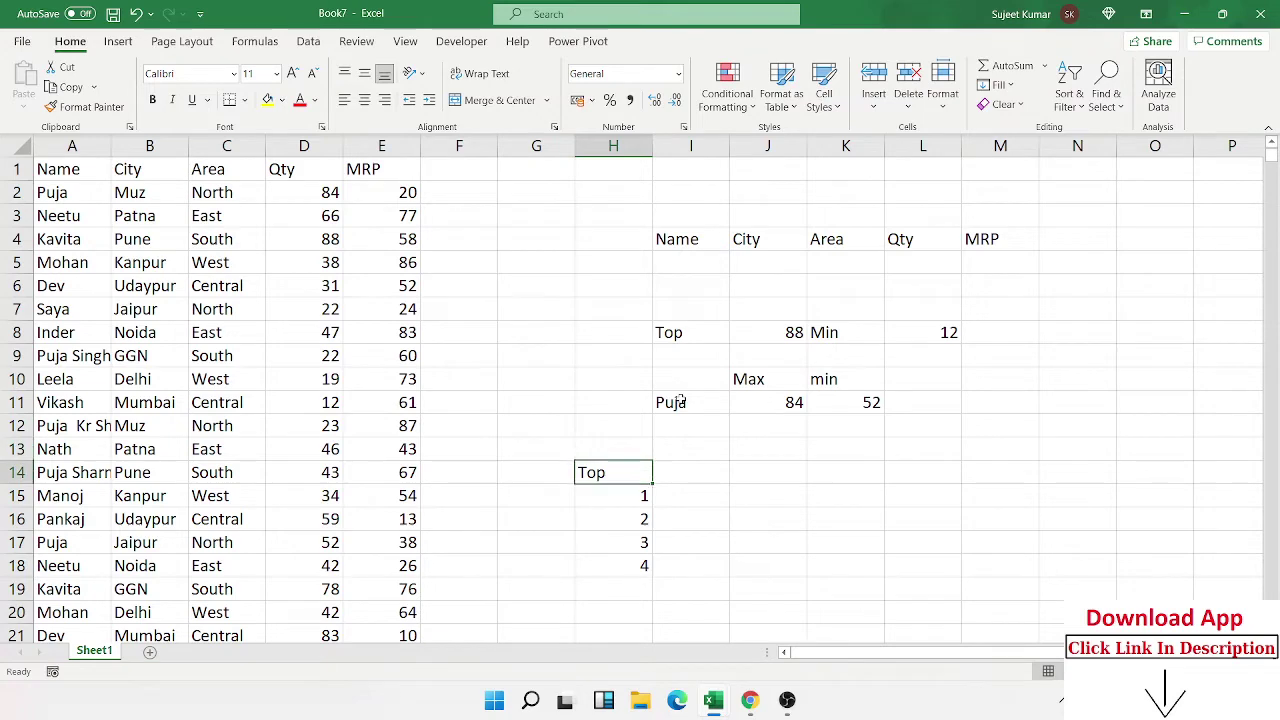
Calculate the Qty for the rank in H15 in cell I15 with =LARGE(D:D,H15)
{"action": "key", "text": "Right"}
{"action": "type", "text": "=lax"}
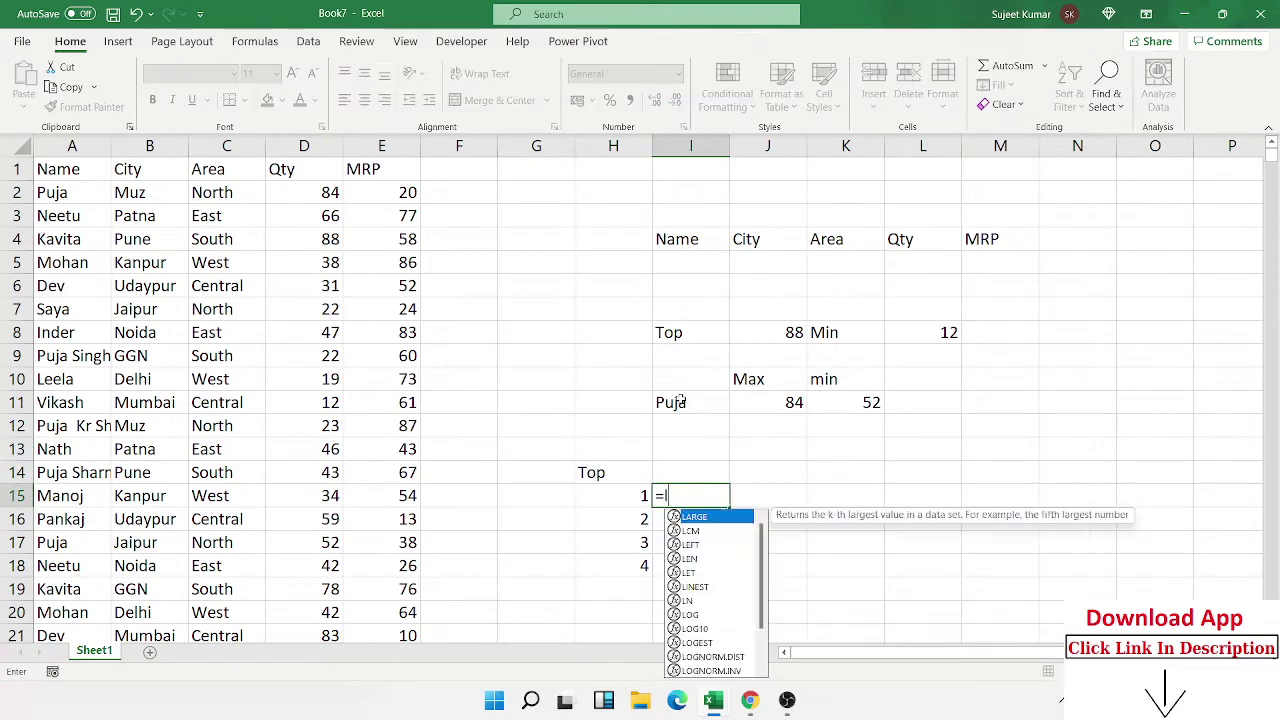
{"action": "key", "text": "BackSpace"}
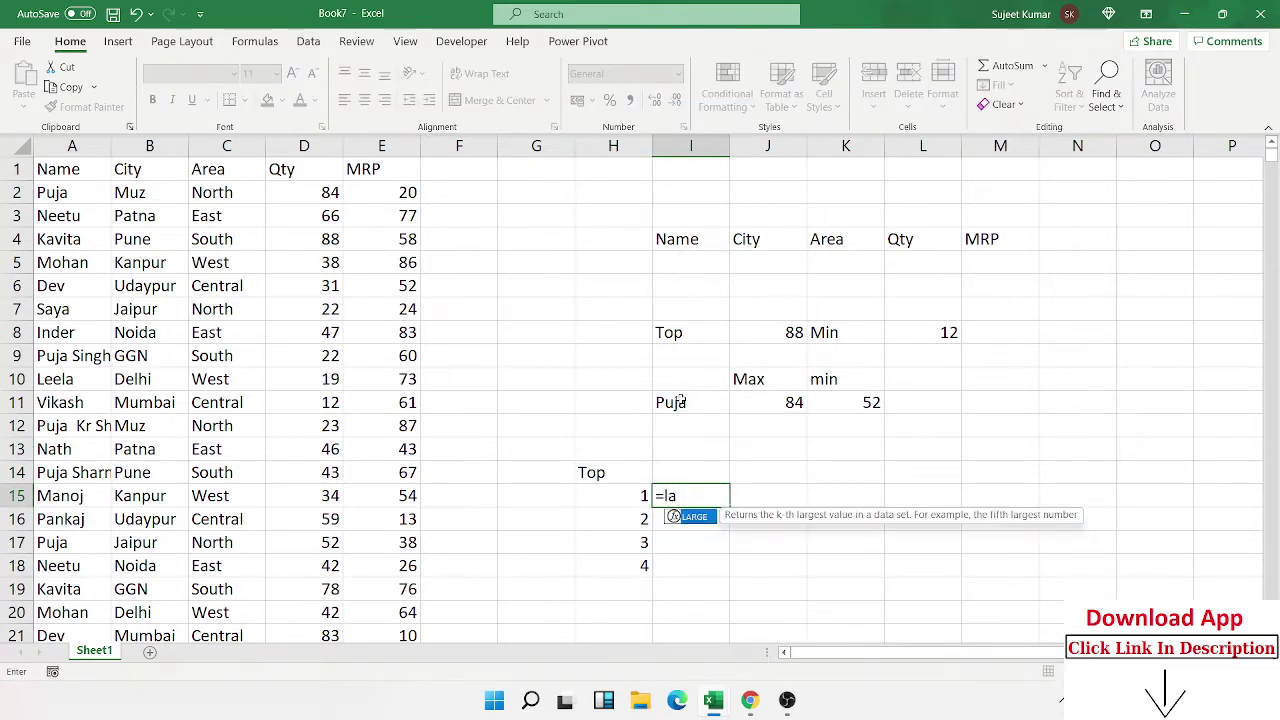
{"action": "key", "text": "Tab"}
{"action": "key", "text": "Left"}
{"action": "key", "text": "Left"}
{"action": "key", "text": "Left"}
{"action": "key", "text": "Left"}
{"action": "key", "text": "Left"}
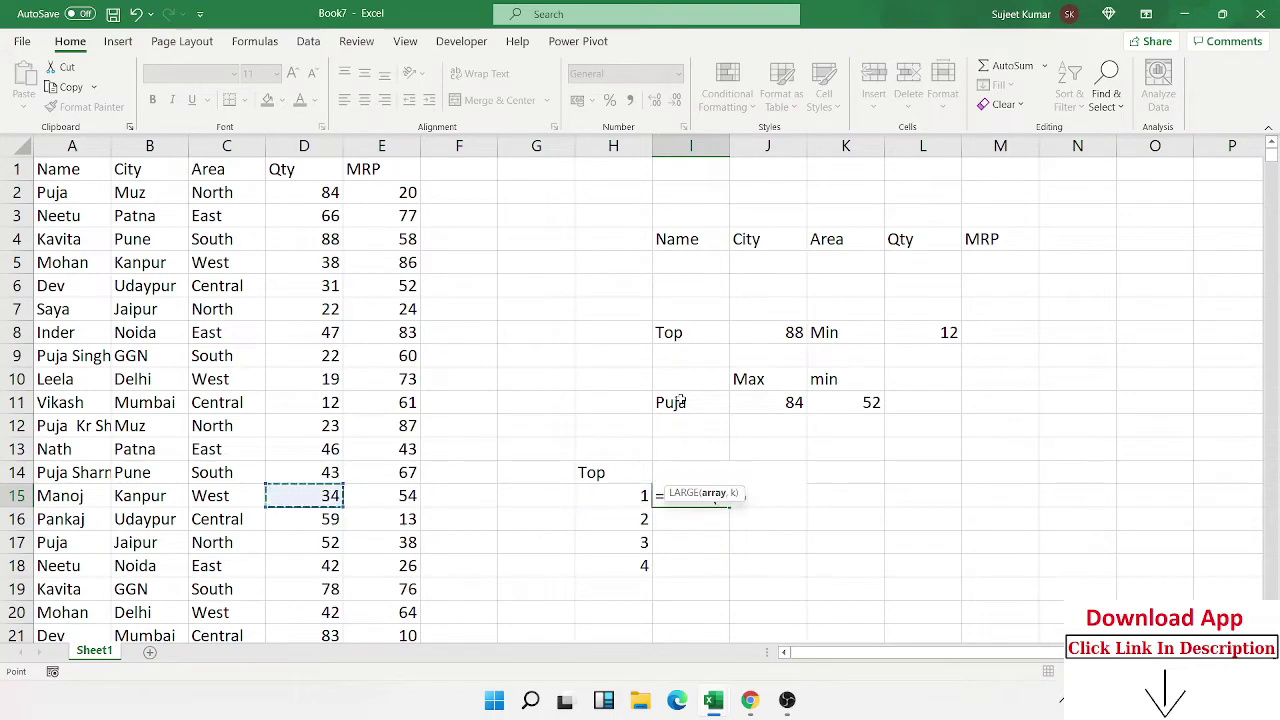
{"action": "key", "text": "ctrl+space"}
{"action": "type", "text": ","}
{"action": "key", "text": "Left"}
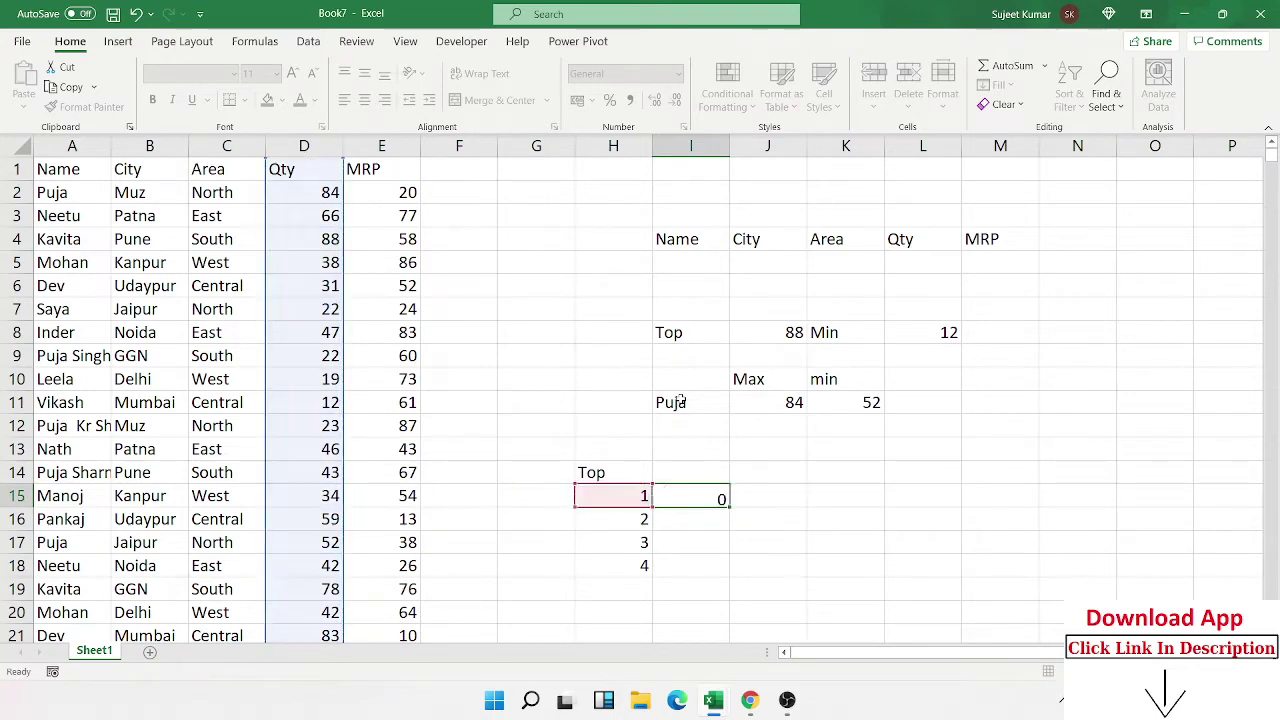
{"action": "key", "text": "Return"}
{"action": "key", "text": "Up"}
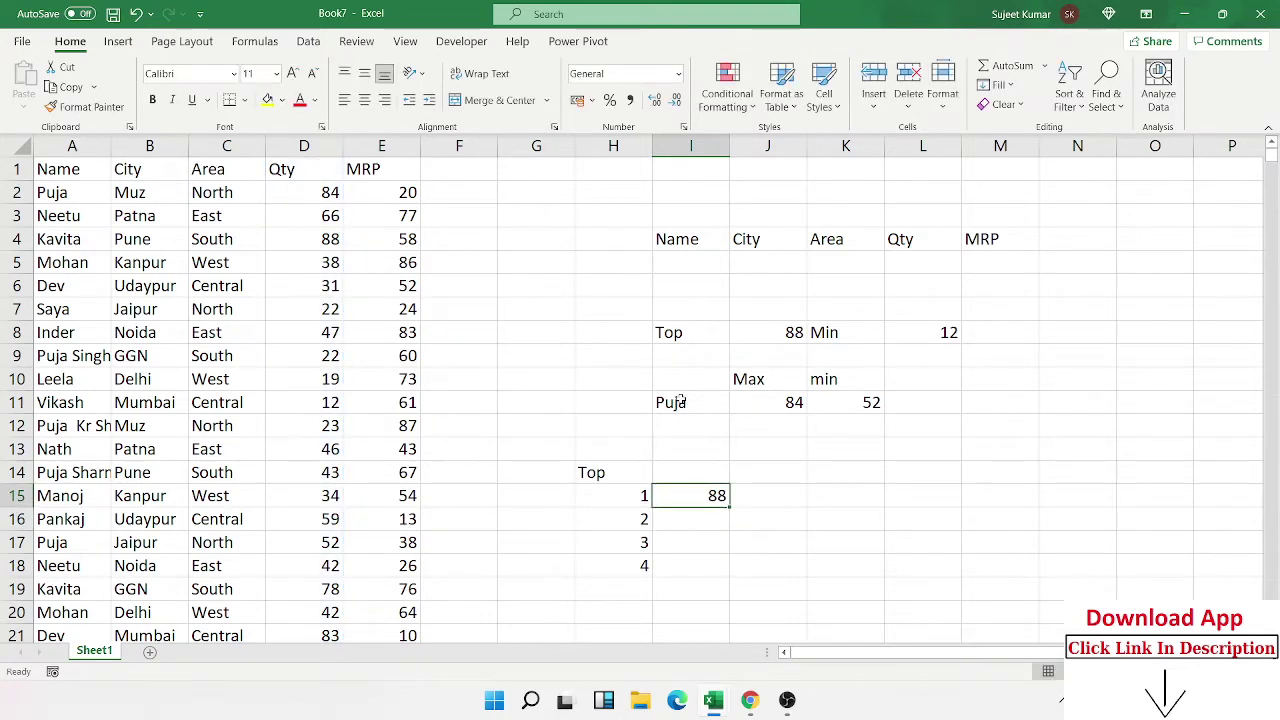
{"action": "key", "text": "Down"}
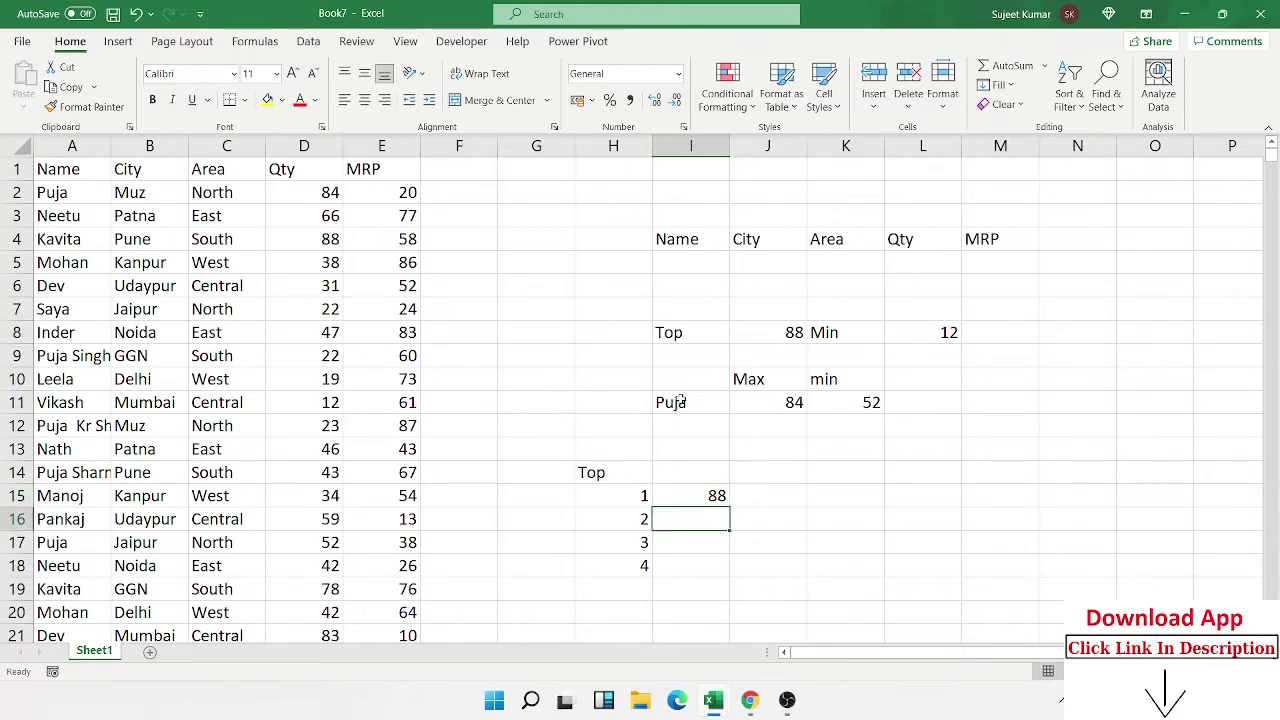
{"action": "type", "text": "=l"}
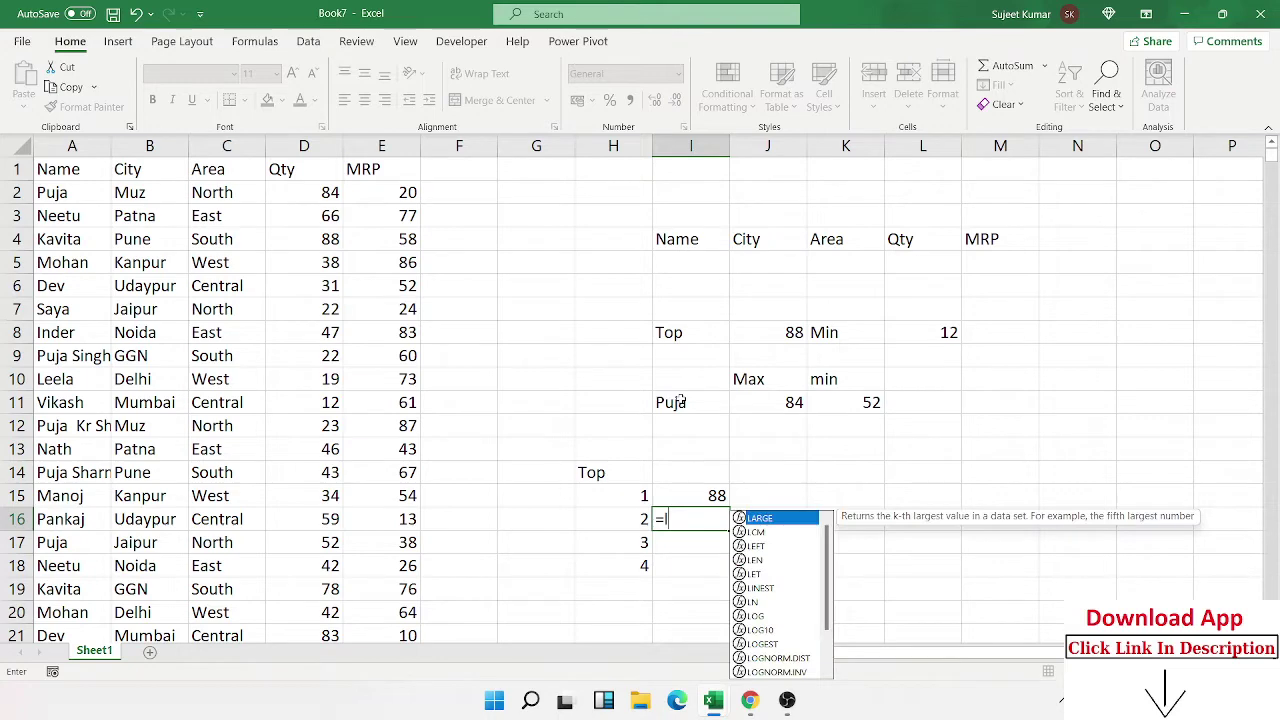
{"action": "key", "text": "BackSpace"}
{"action": "key", "text": "Escape"}
Check the LARGE formula in I15 and fill it down through I18
{"action": "key", "text": "Up"}
{"action": "key", "text": "F2"}
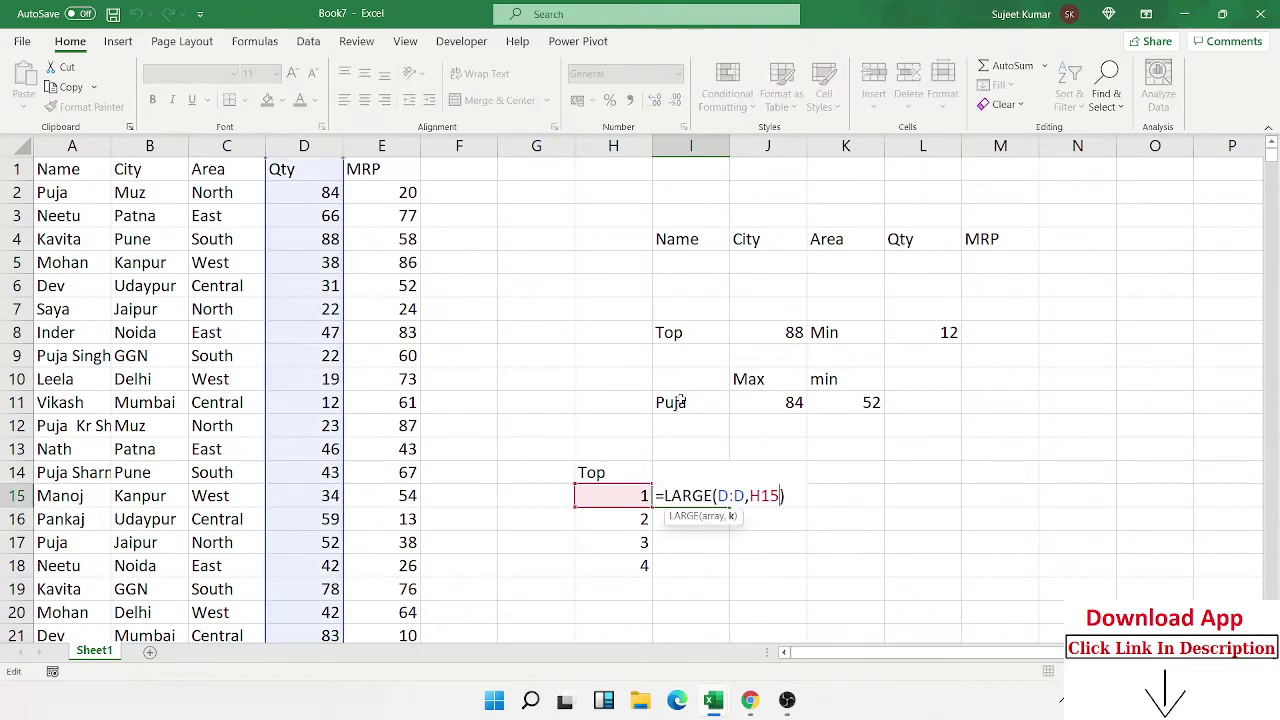
{"action": "key", "text": "Return"}
{"action": "key", "text": "Left"}
{"action": "key", "text": "Down"}
{"action": "key", "text": "Down"}
{"action": "key", "text": "Right"}
{"action": "key", "text": "shift+Up"}
{"action": "key", "text": "shift+Up"}
{"action": "key", "text": "shift+Up"}
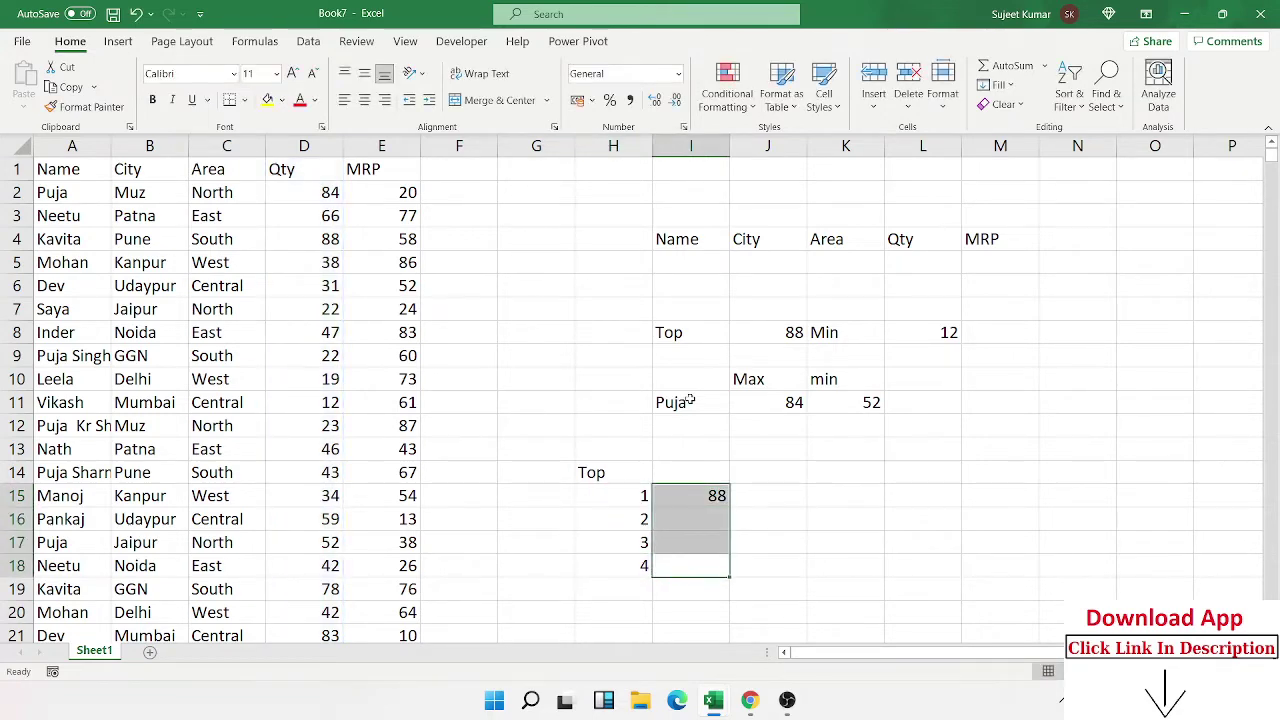
{"action": "key", "text": "ctrl+d"}
{"action": "key", "text": "Left"}
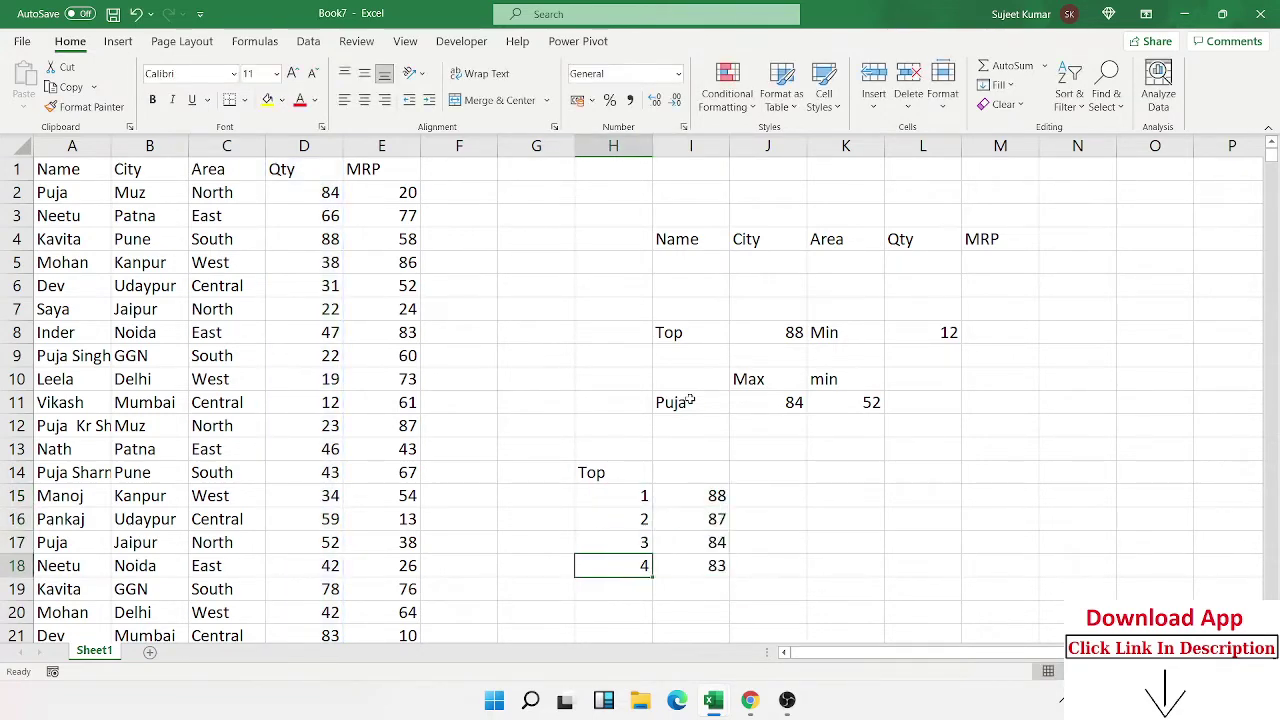
{"action": "key", "text": "Up"}
{"action": "key", "text": "Up"}
{"action": "key", "text": "Up"}
{"action": "key", "text": "Up"}
{"action": "key", "text": "Up"}
{"action": "key", "text": "Up"}
{"action": "key", "text": "Up"}
{"action": "key", "text": "Up"}
{"action": "key", "text": "Up"}
{"action": "key", "text": "Up"}
{"action": "key", "text": "Up"}
{"action": "key", "text": "Up"}
{"action": "key", "text": "Up"}
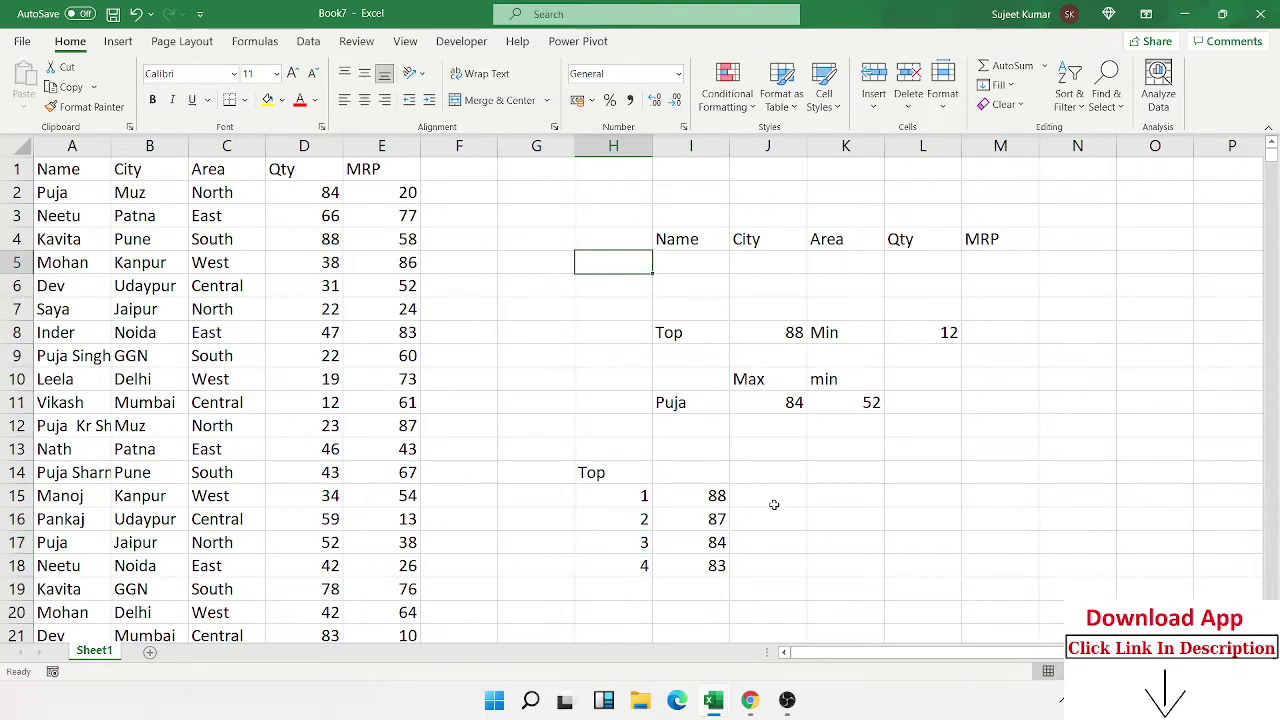
Calculate the smallest Qty for the rank in H15 in cell J15 with =SMALL(D:D,H15)
{"action": "left_click", "coordinate": [773, 503]}
{"action": "type", "text": "="}
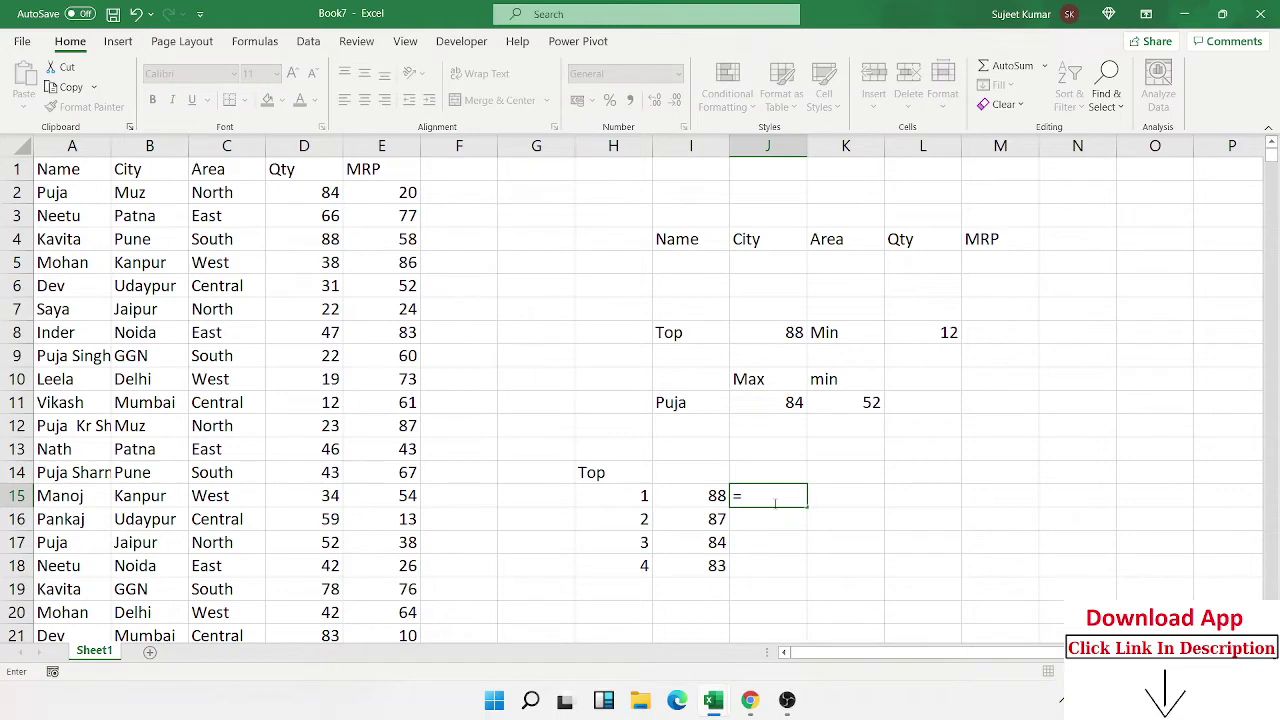
{"action": "type", "text": "min"}
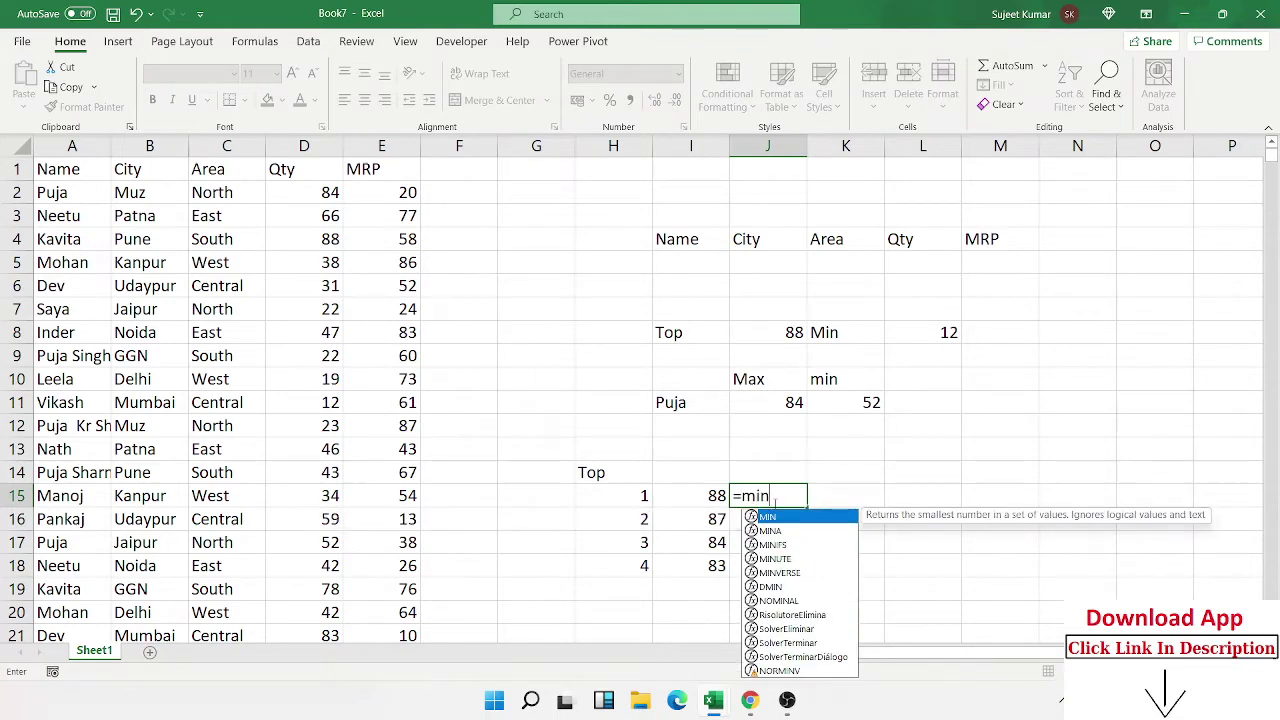
{"action": "key", "text": "BackSpace"}
{"action": "key", "text": "BackSpace"}
{"action": "key", "text": "BackSpace"}
{"action": "type", "text": "sm"}
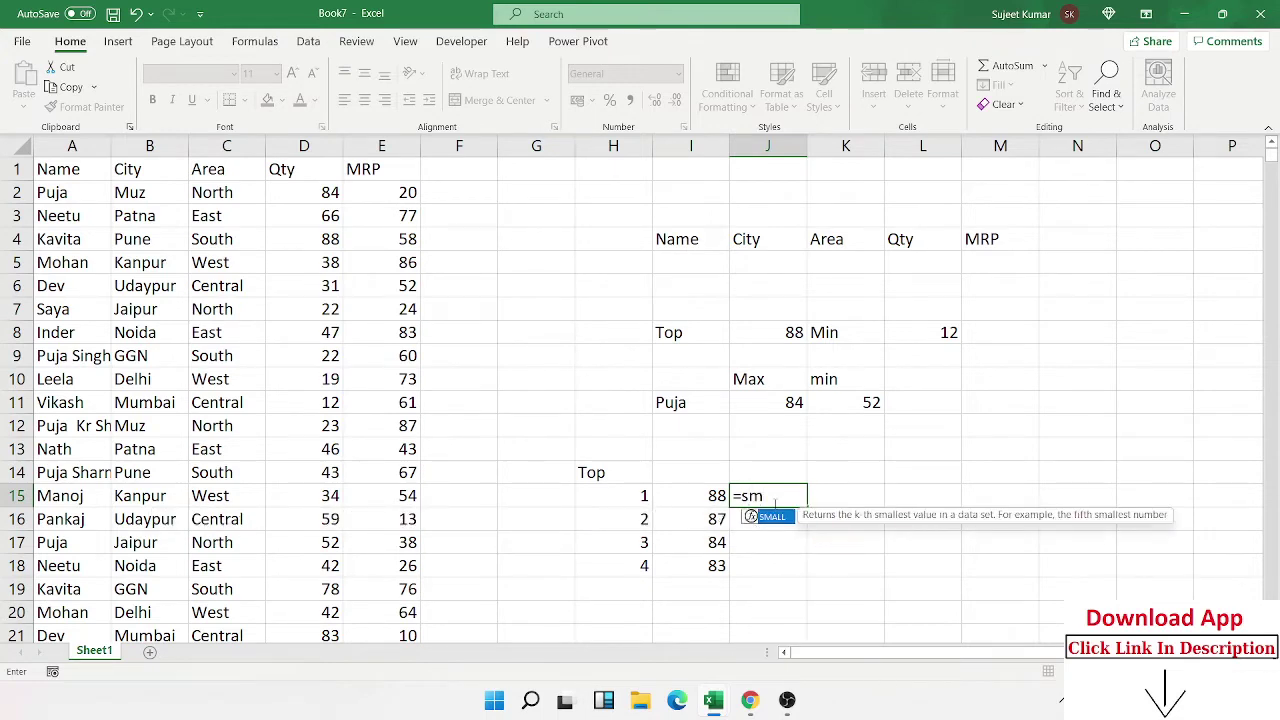
{"action": "key", "text": "Tab"}
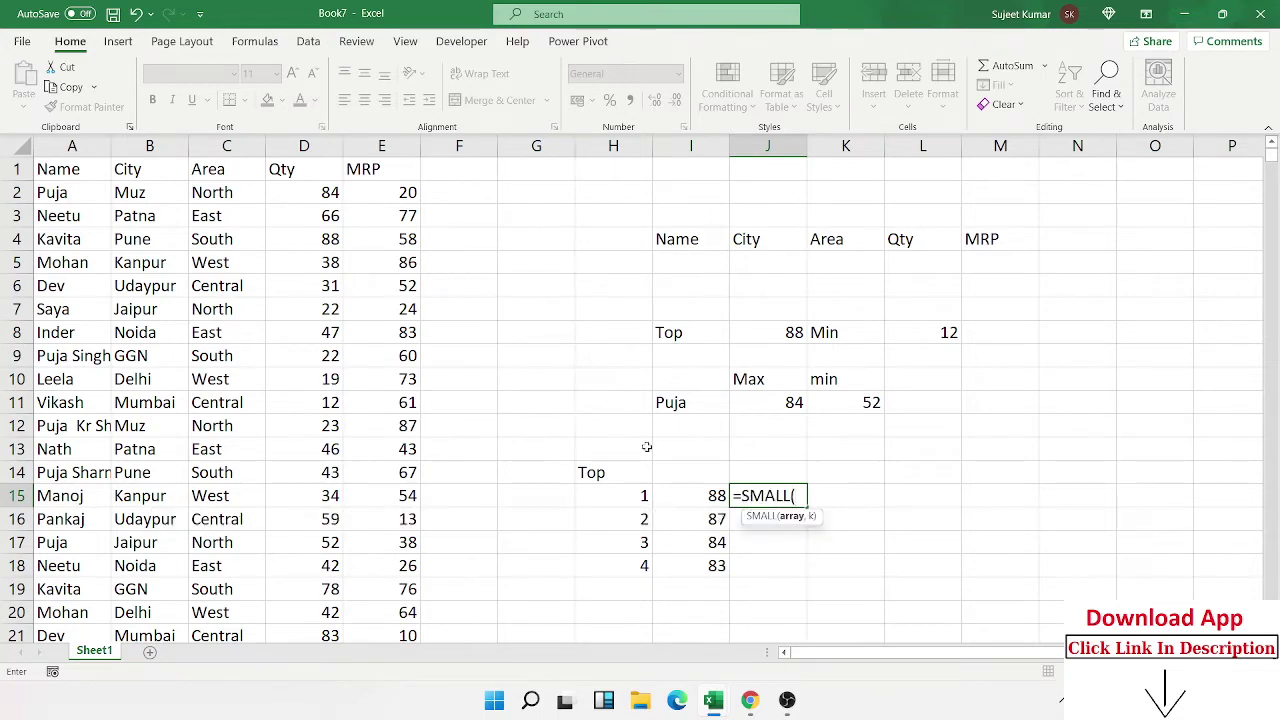
{"action": "left_click", "coordinate": [325, 147]}
{"action": "type", "text": ","}
{"action": "left_click", "coordinate": [612, 496]}
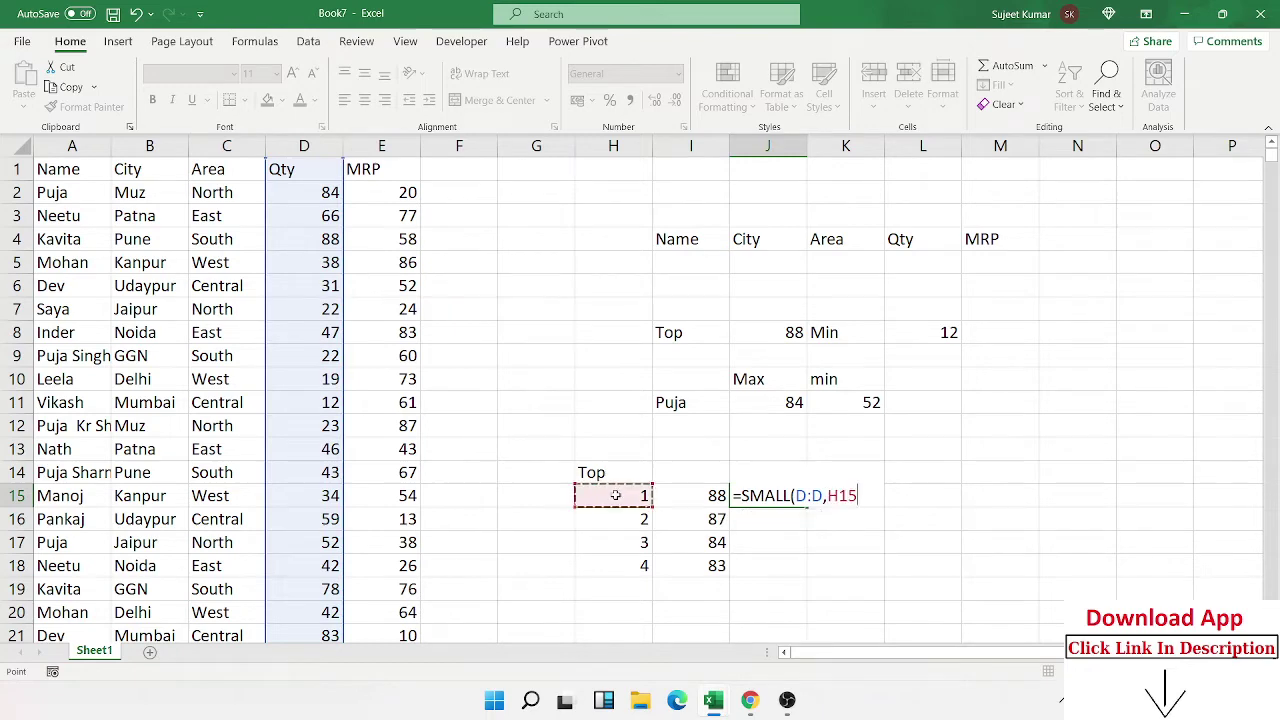
{"action": "key", "text": "Return"}
Fill the SMALL formula from J15 down through J18
{"action": "key", "text": "Down"}
{"action": "key", "text": "Down"}
{"action": "key", "text": "shift+Up"}
{"action": "key", "text": "shift+Up"}
{"action": "key", "text": "shift+Up"}
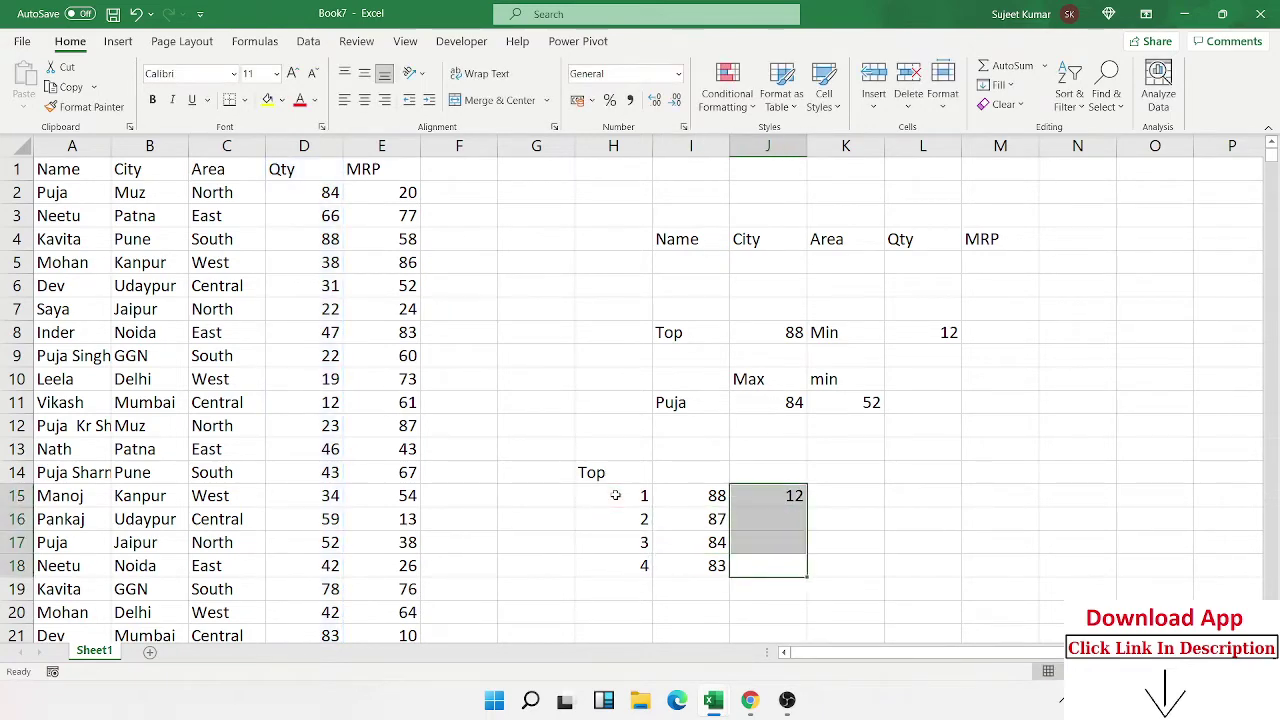
{"action": "key", "text": "ctrl+d"}
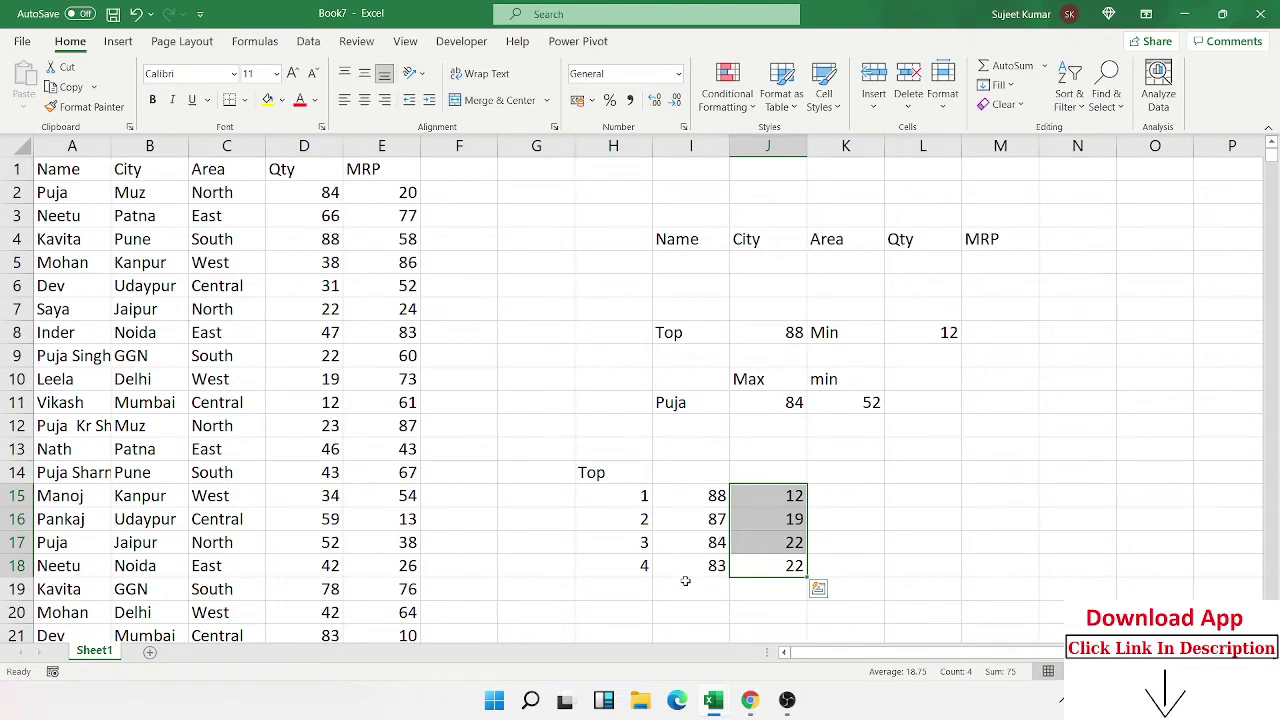
Enter the value 78 in cell H21, below the list of ranks
{"action": "left_click", "coordinate": [641, 568]}
{"action": "left_click_drag", "start_coordinate": [641, 568], "coordinate": [639, 493]}
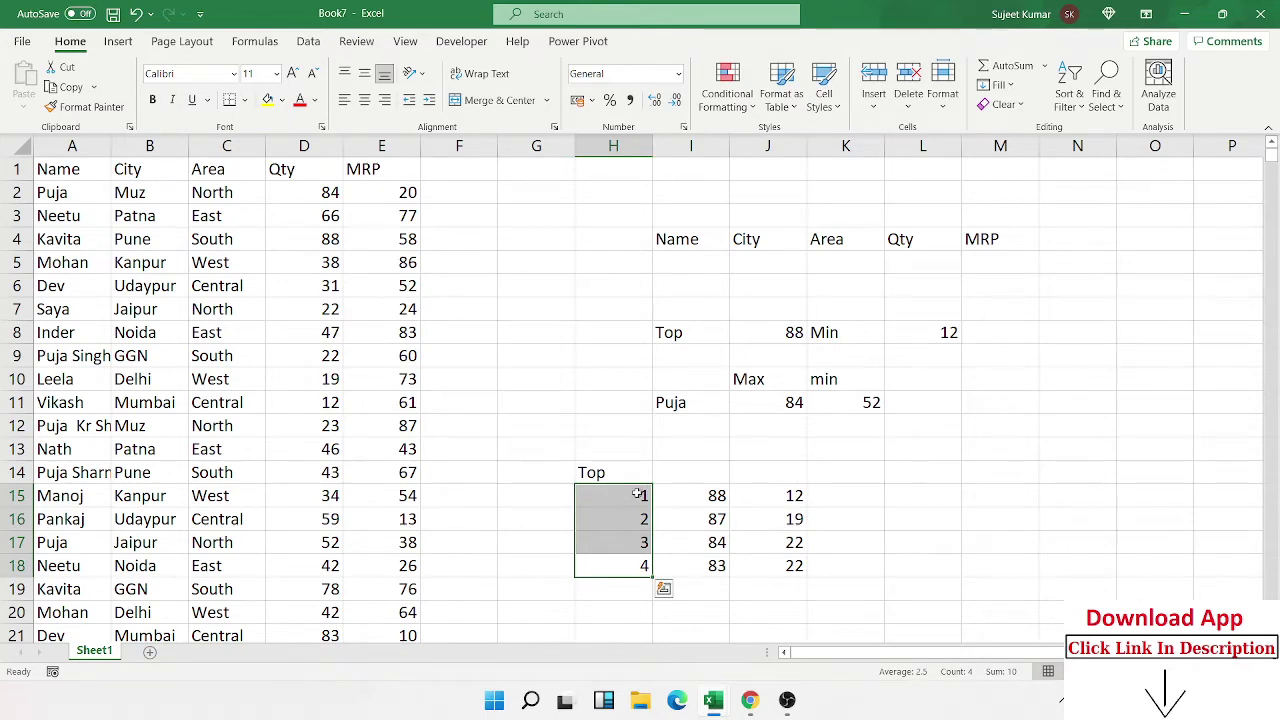
{"action": "scroll", "coordinate": [630, 510], "scroll_direction": "down", "scroll_amount": 1}
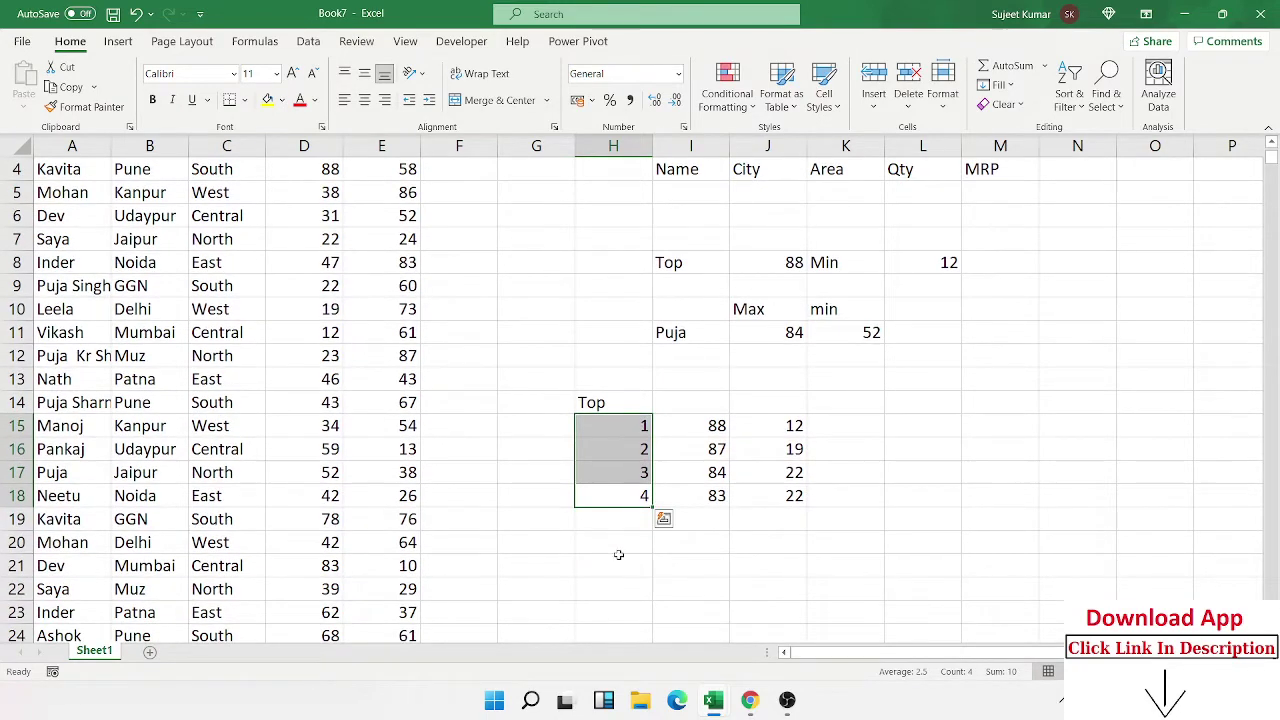
{"action": "left_click", "coordinate": [620, 566]}
{"action": "type", "text": "78"}
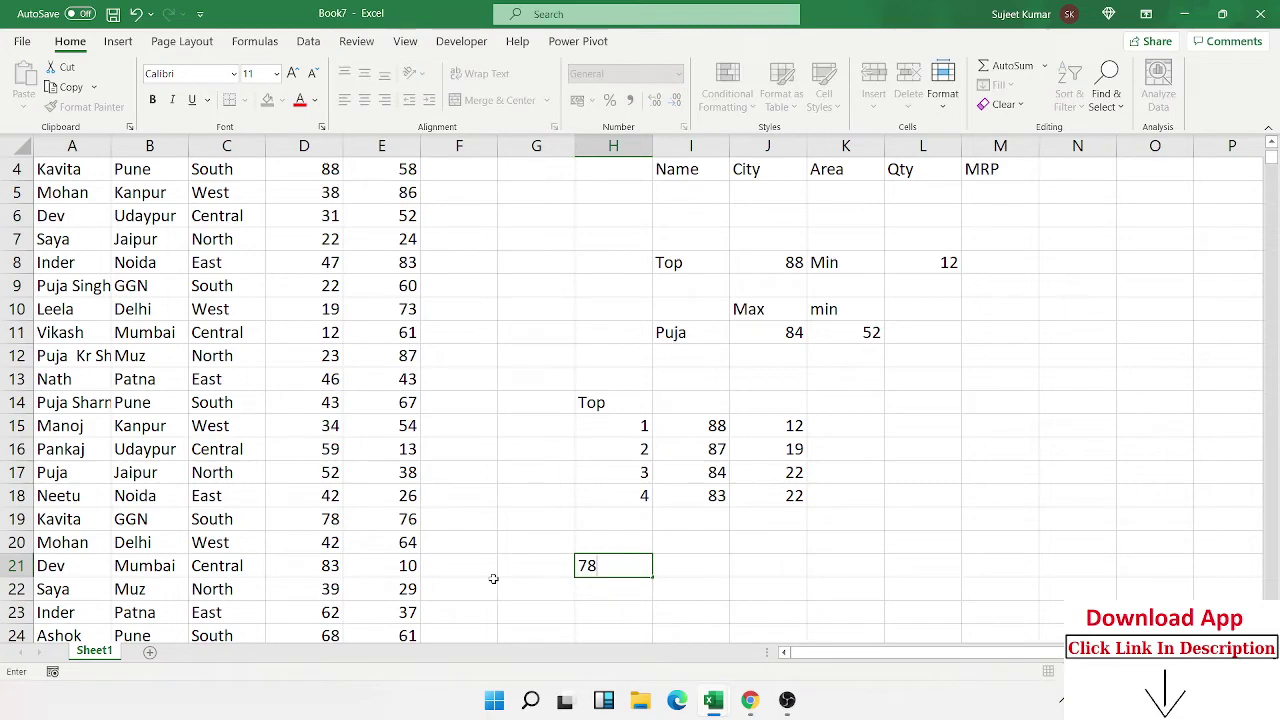
{"action": "key", "text": "Tab"}
Review the rank numbers in H15:H18 and return to the value in H21
{"action": "key", "text": "Up"}
{"action": "key", "text": "Up"}
{"action": "key", "text": "Up"}
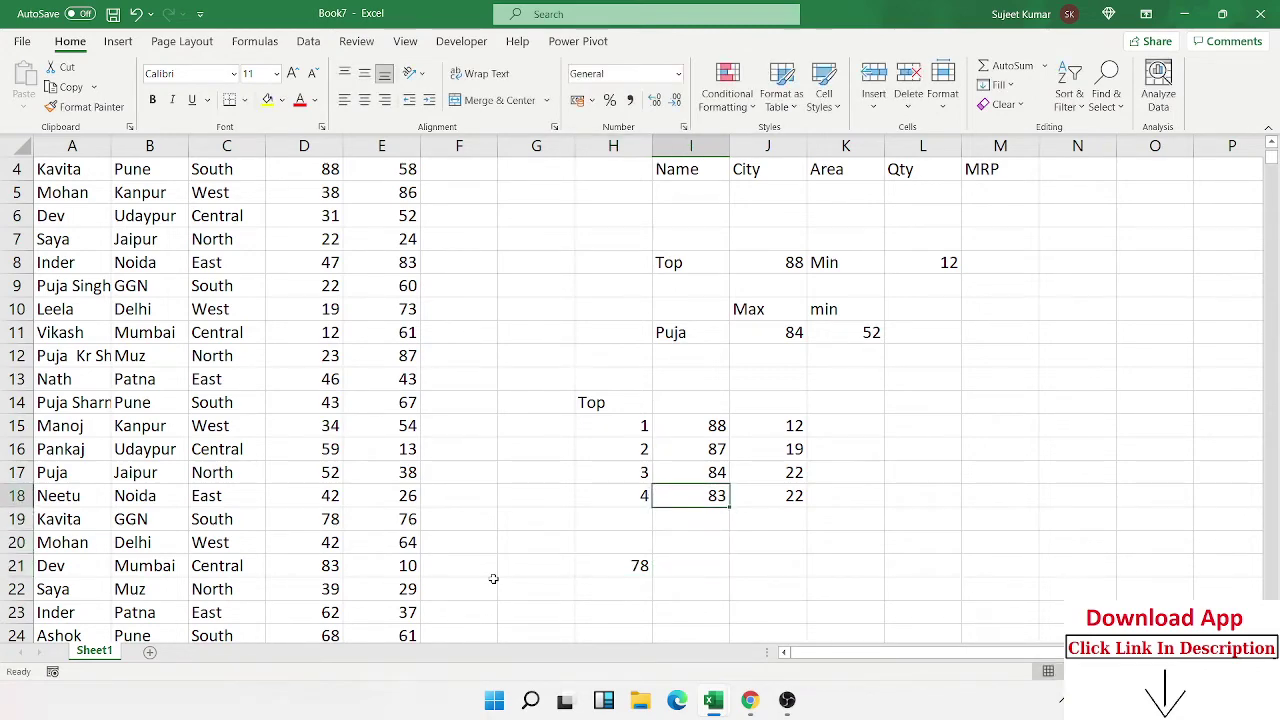
{"action": "key", "text": "Left"}
{"action": "key", "text": "shift+Up"}
{"action": "key", "text": "shift+Up"}
{"action": "key", "text": "shift+Up"}
{"action": "key", "text": "shift+Up"}
{"action": "key", "text": "shift+Down"}
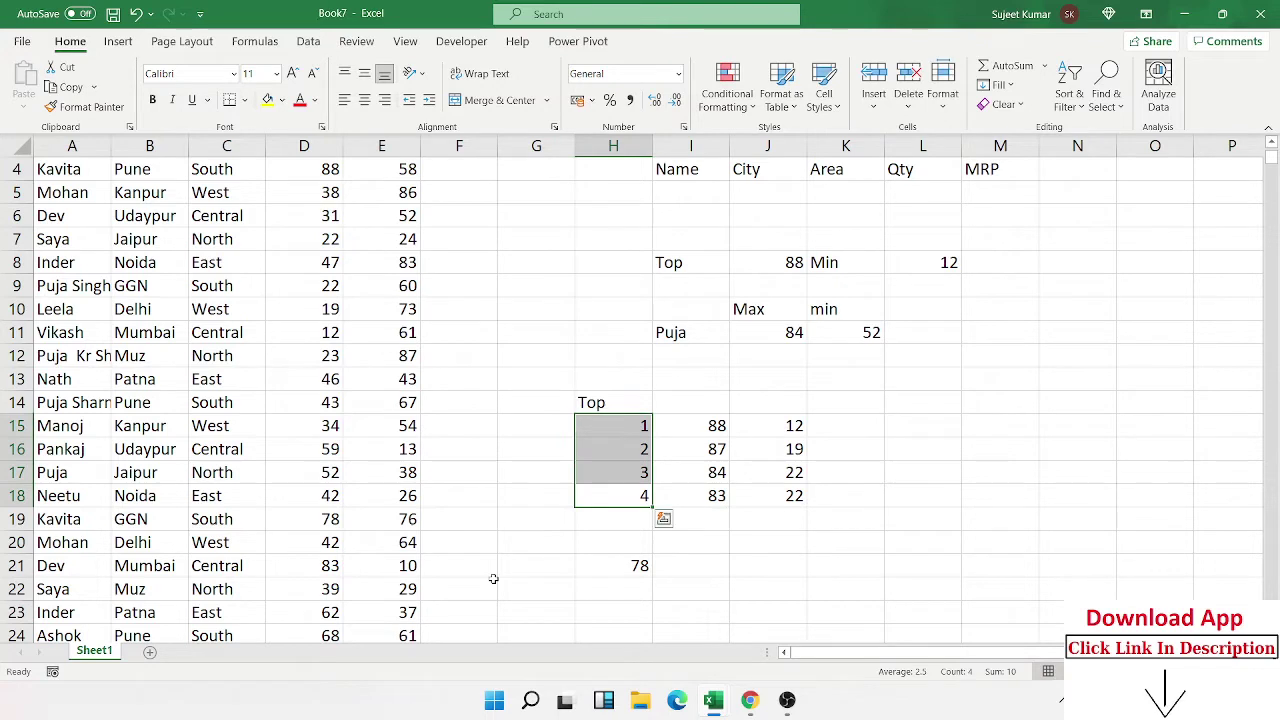
{"action": "key", "text": "Down"}
{"action": "key", "text": "Down"}
{"action": "key", "text": "Down"}
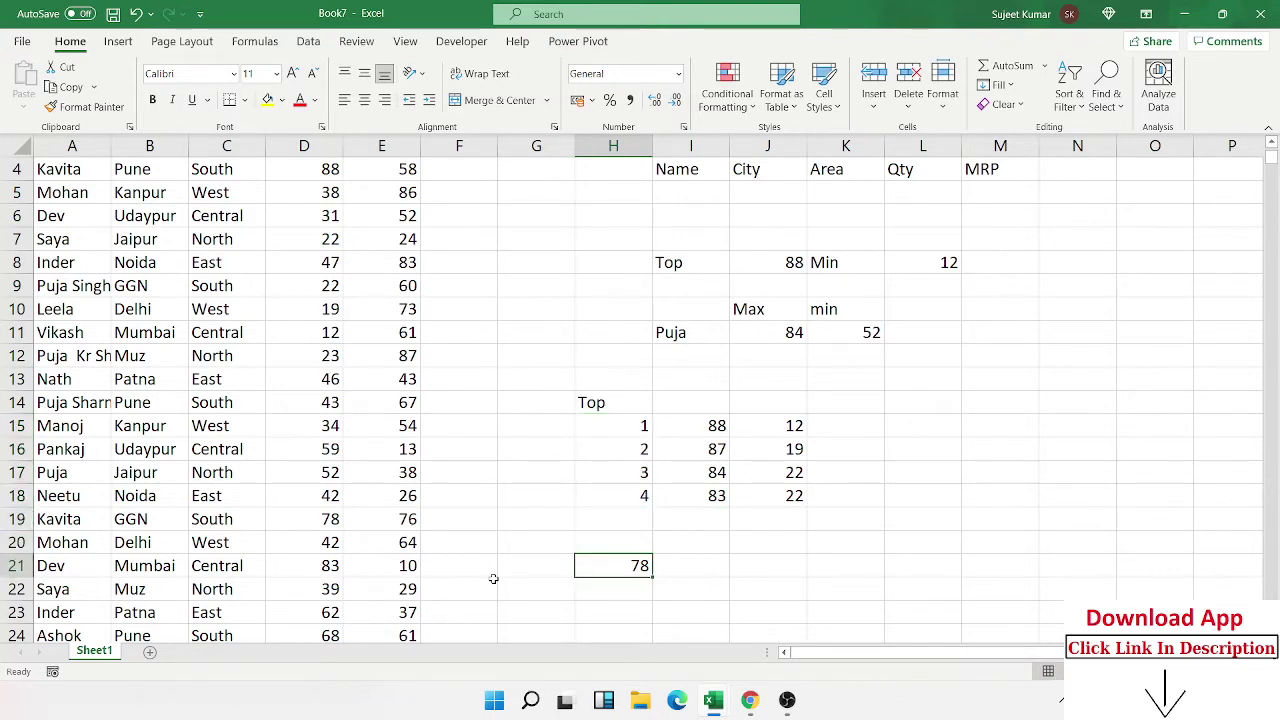
Calculate the descending rank of the value in H21 within the Qty column in cell I21 with =RANK(H21,D:D,0)
{"action": "key", "text": "Right"}
{"action": "type", "text": "="}
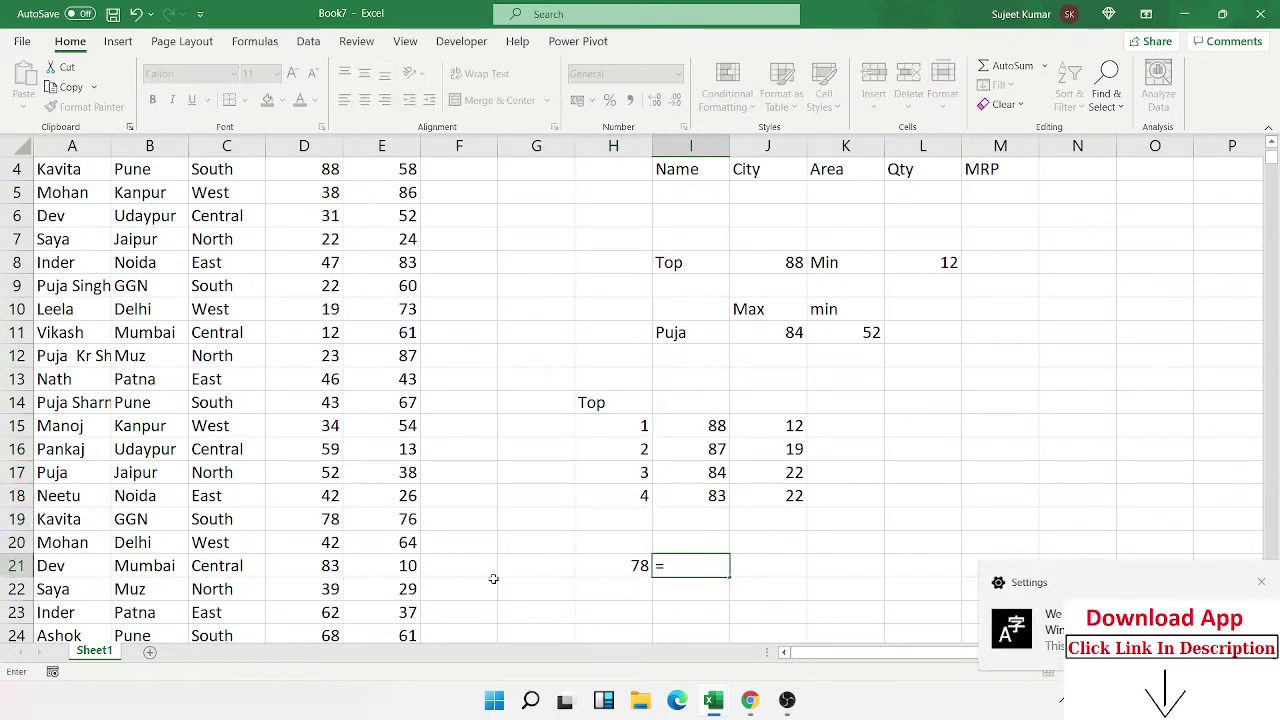
{"action": "type", "text": "t"}
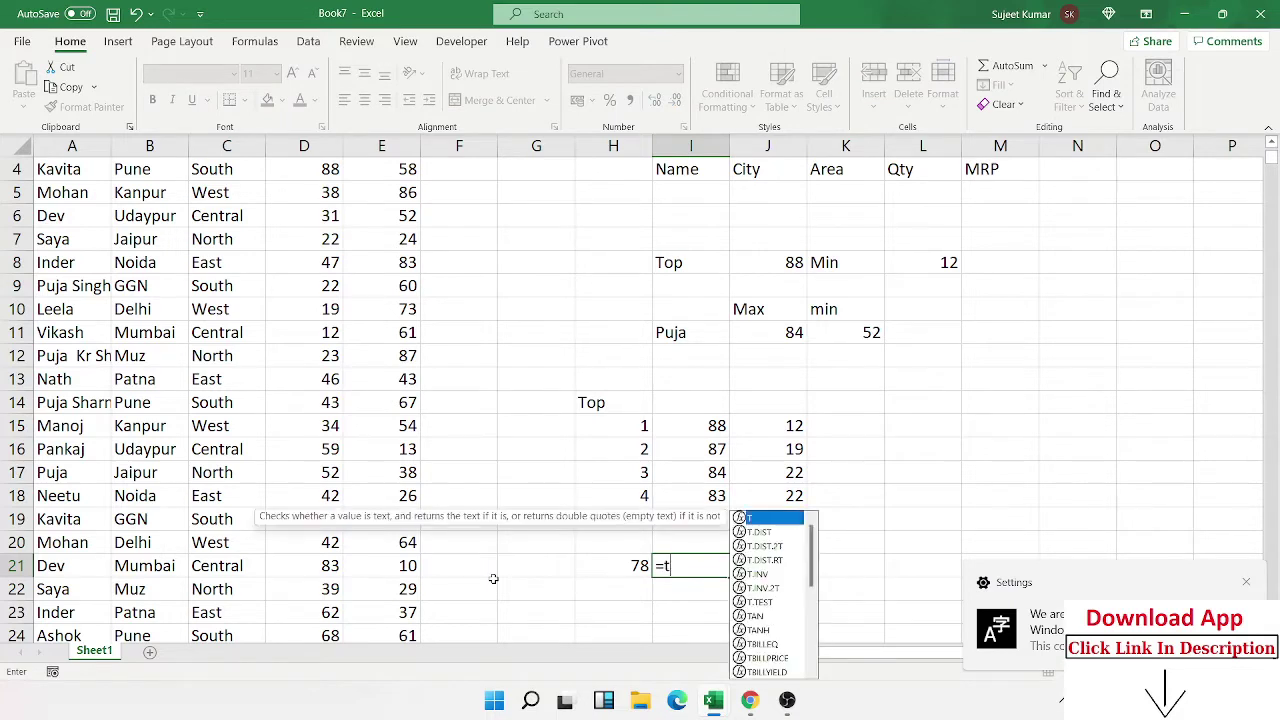
{"action": "key", "text": "BackSpace"}
{"action": "type", "text": "ra"}
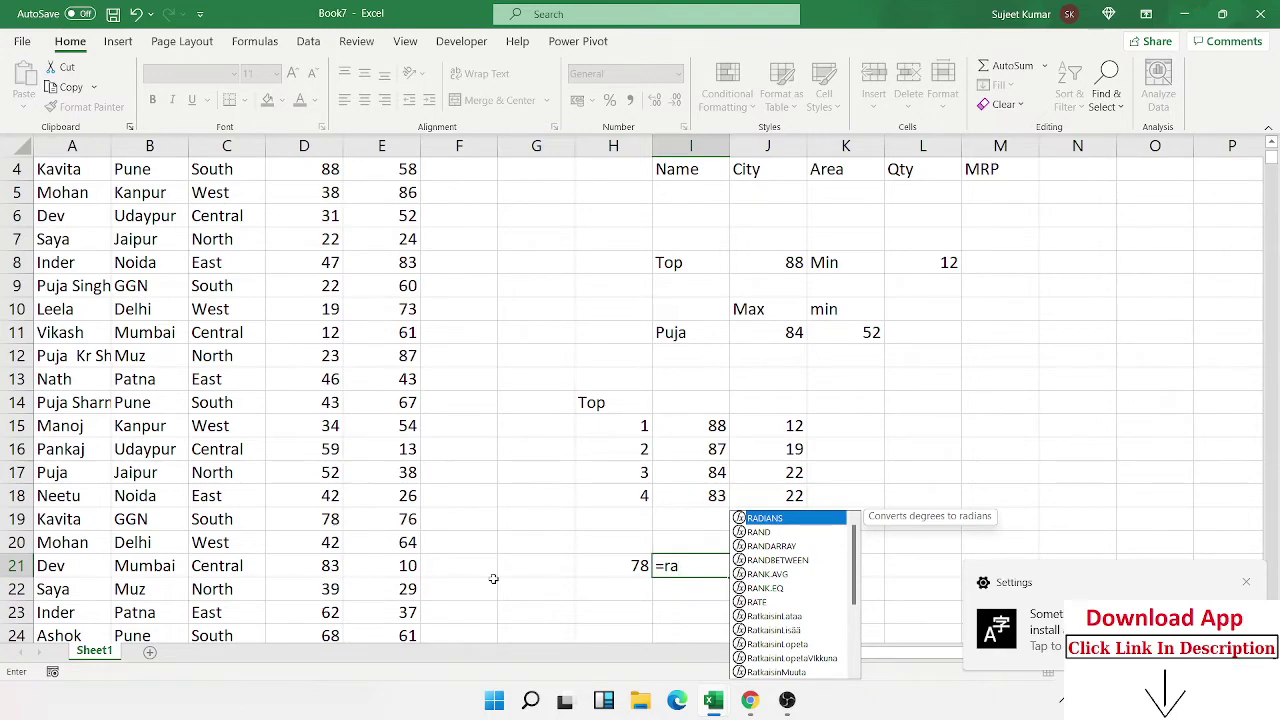
{"action": "type", "text": "nk"}
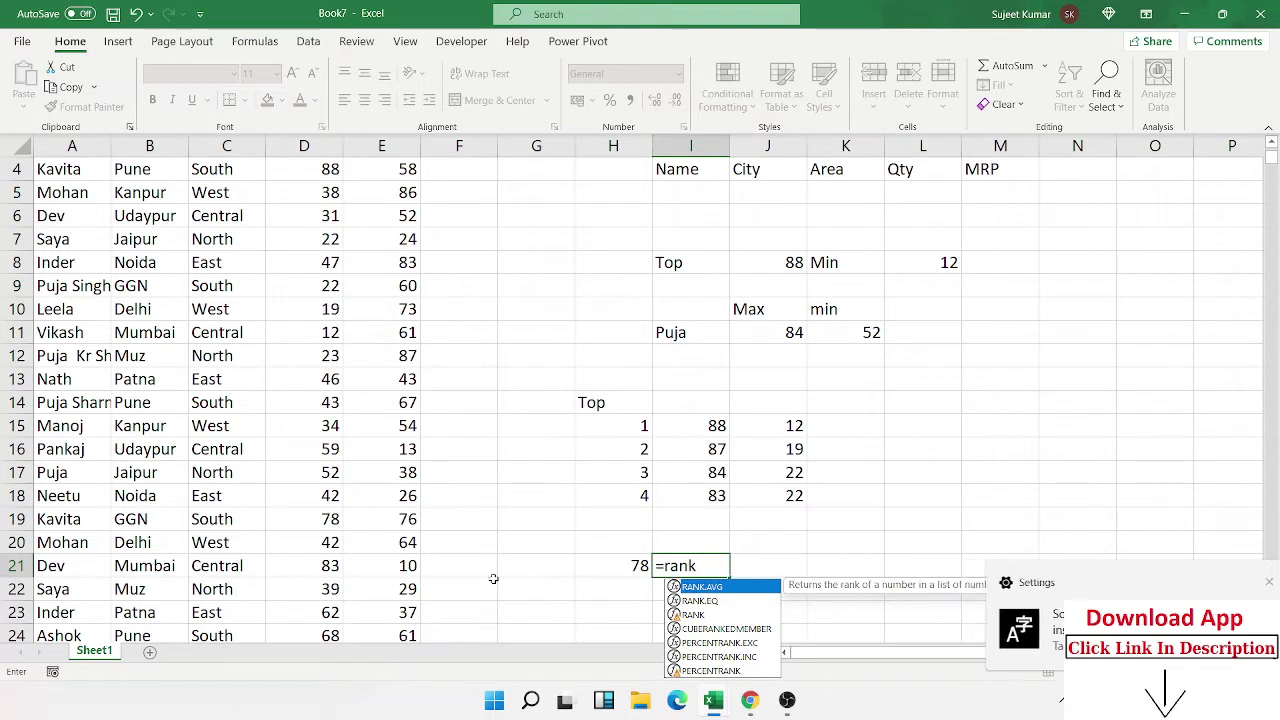
{"action": "key", "text": "Tab"}
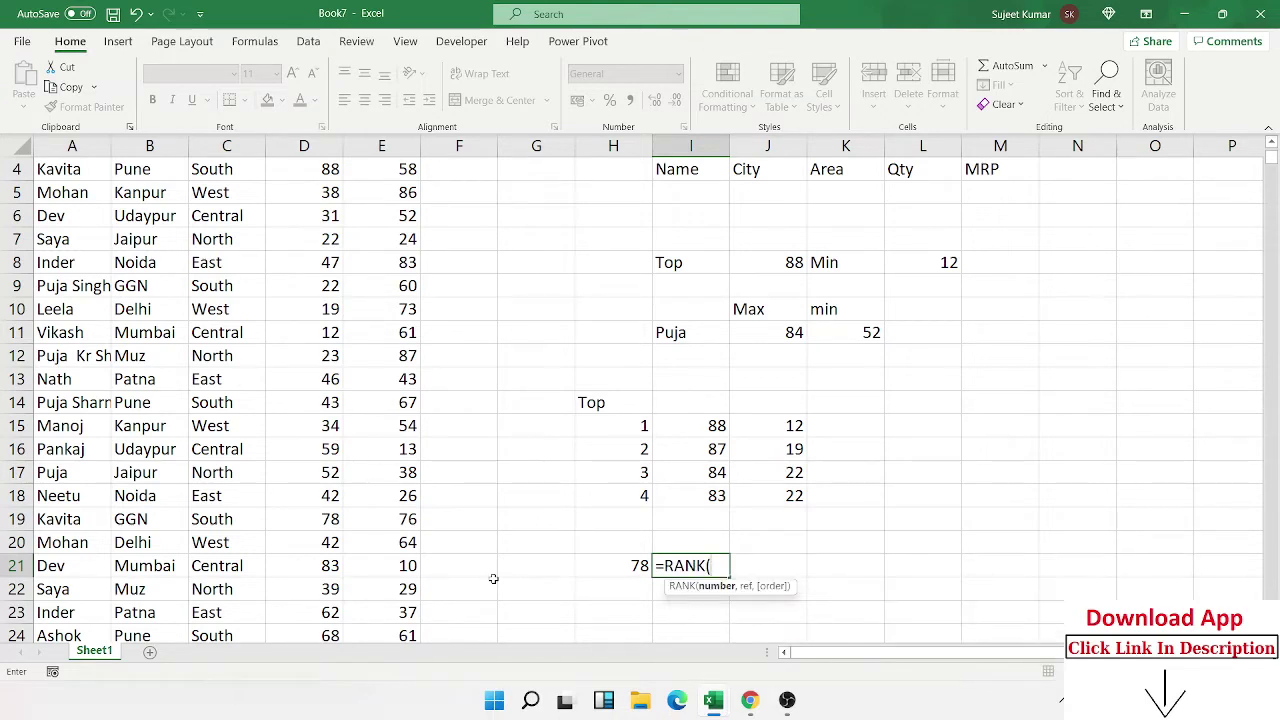
{"action": "key", "text": "Left"}
{"action": "type", "text": ","}
{"action": "key", "text": "Left"}
{"action": "key", "text": "Left"}
{"action": "key", "text": "Left"}
{"action": "key", "text": "Left"}
{"action": "key", "text": "Left"}
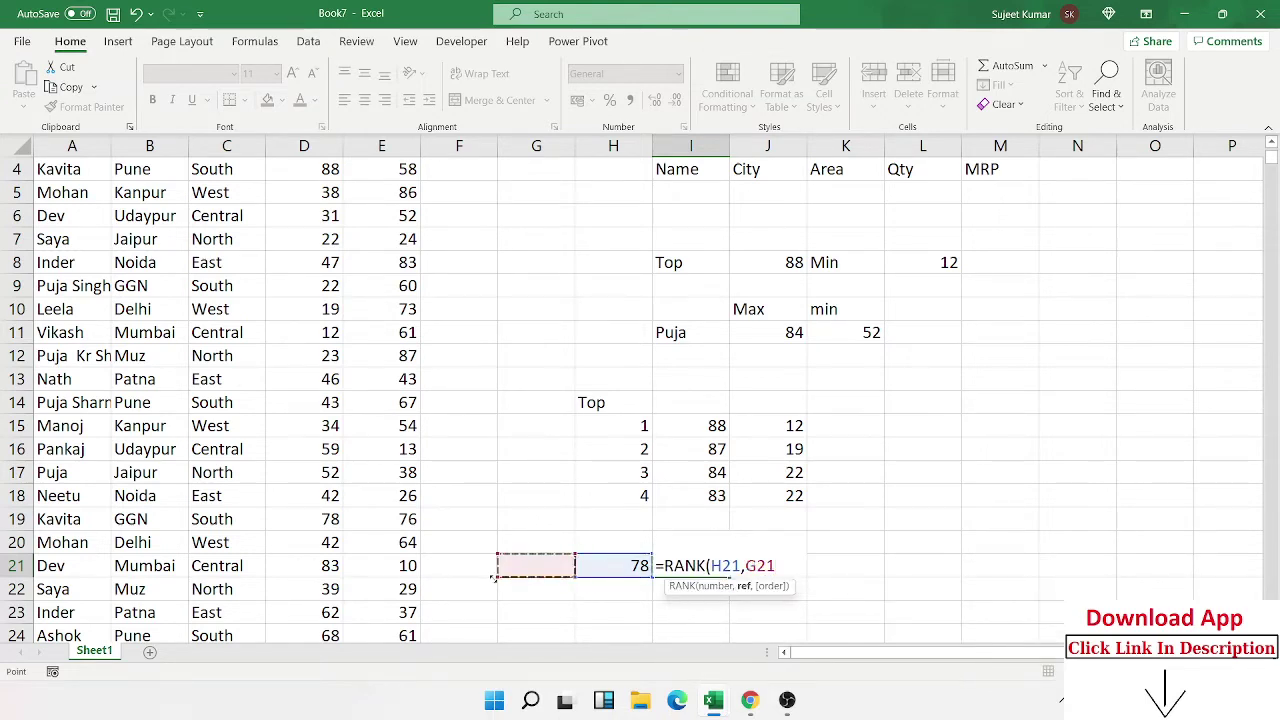
{"action": "key", "text": "ctrl+space"}
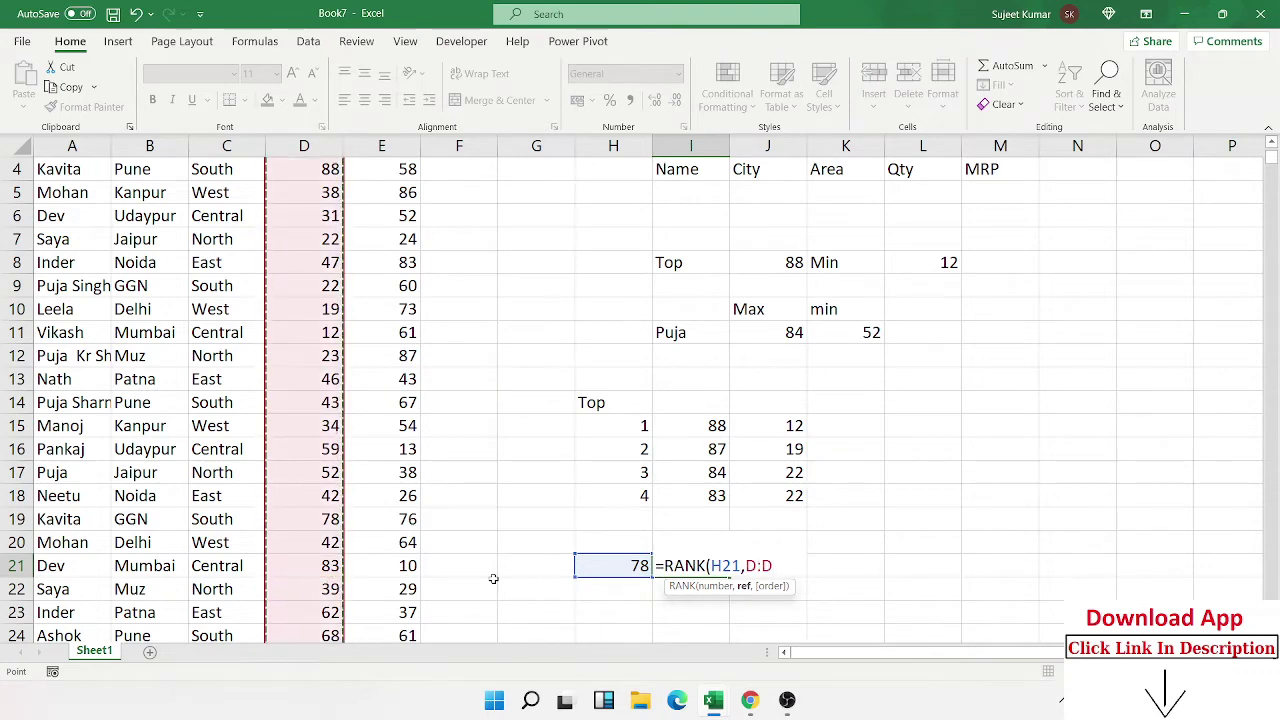
{"action": "type", "text": ","}
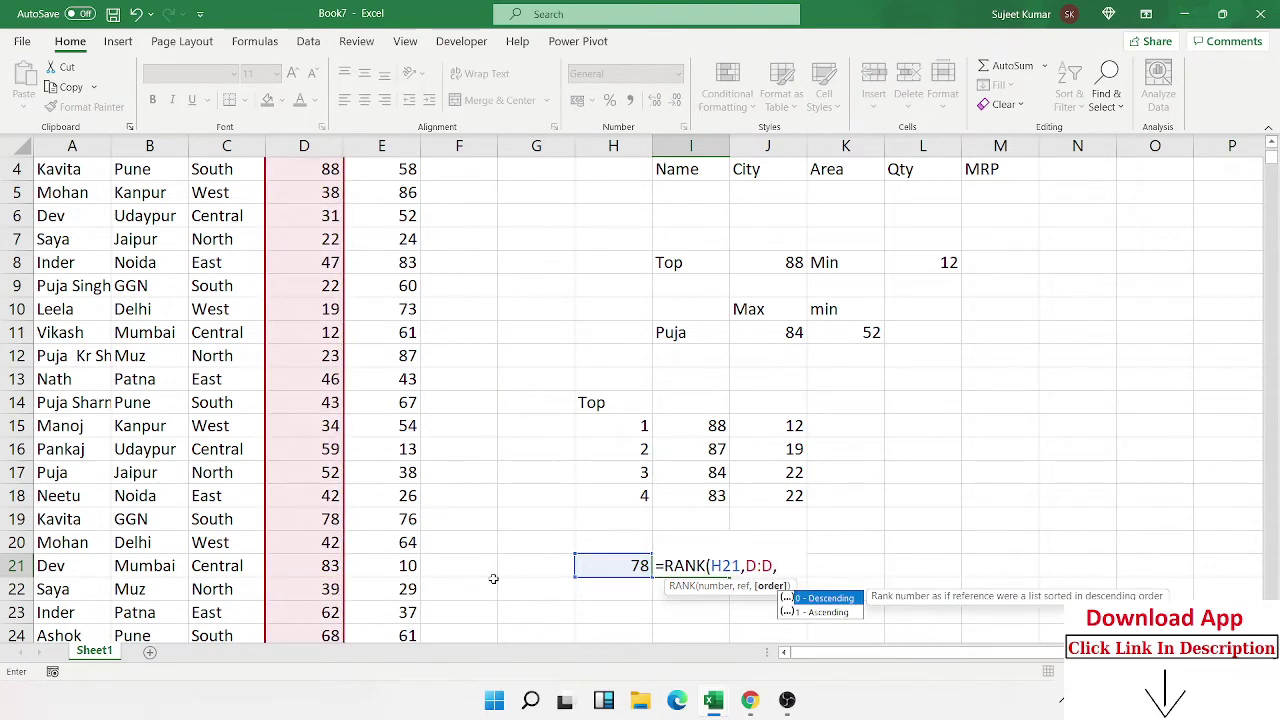
{"action": "key", "text": "Down"}
{"action": "key", "text": "Up"}
{"action": "type", "text": "0"}
{"action": "key", "text": "Return"}
{"action": "key", "text": "Up"}
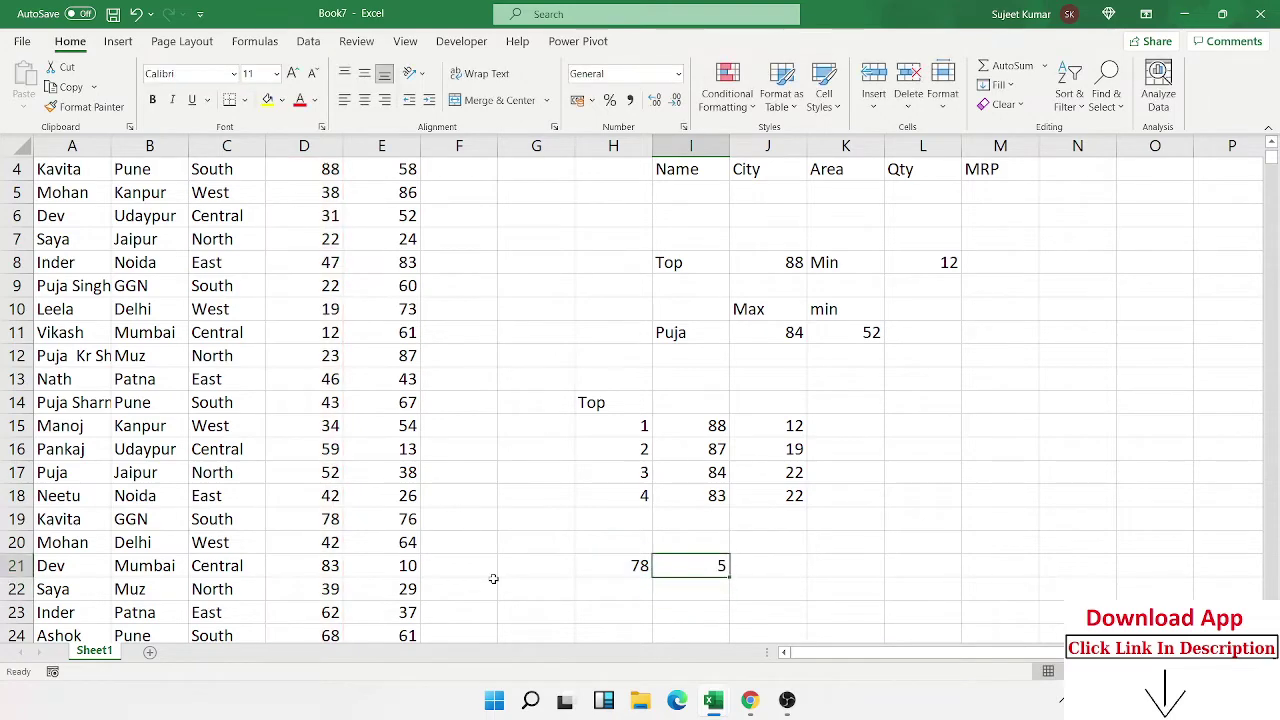
Change the last rank number in H18 to 5 and check the matching LARGE result in I18
{"action": "key", "text": "Up"}
{"action": "key", "text": "Up"}
{"action": "key", "text": "Up"}
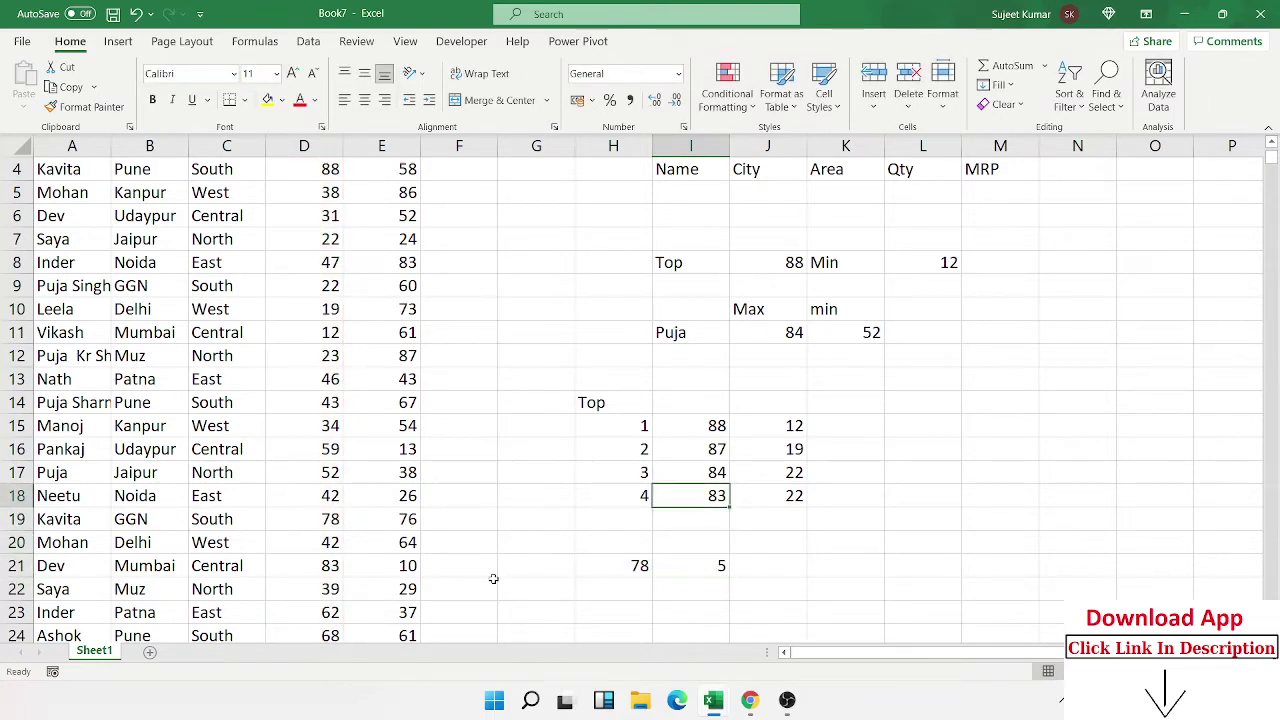
{"action": "key", "text": "Left"}
{"action": "type", "text": "5"}
{"action": "key", "text": "Return"}
{"action": "key", "text": "Up"}
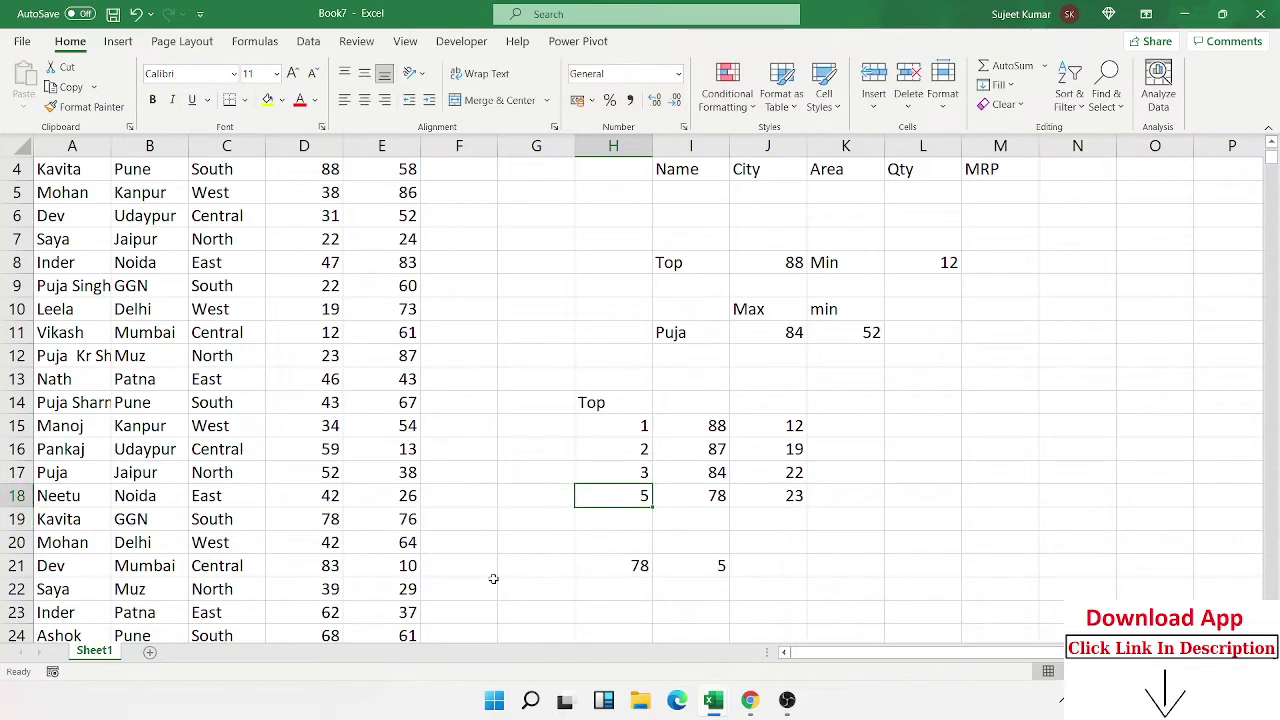
{"action": "key", "text": "Right"}
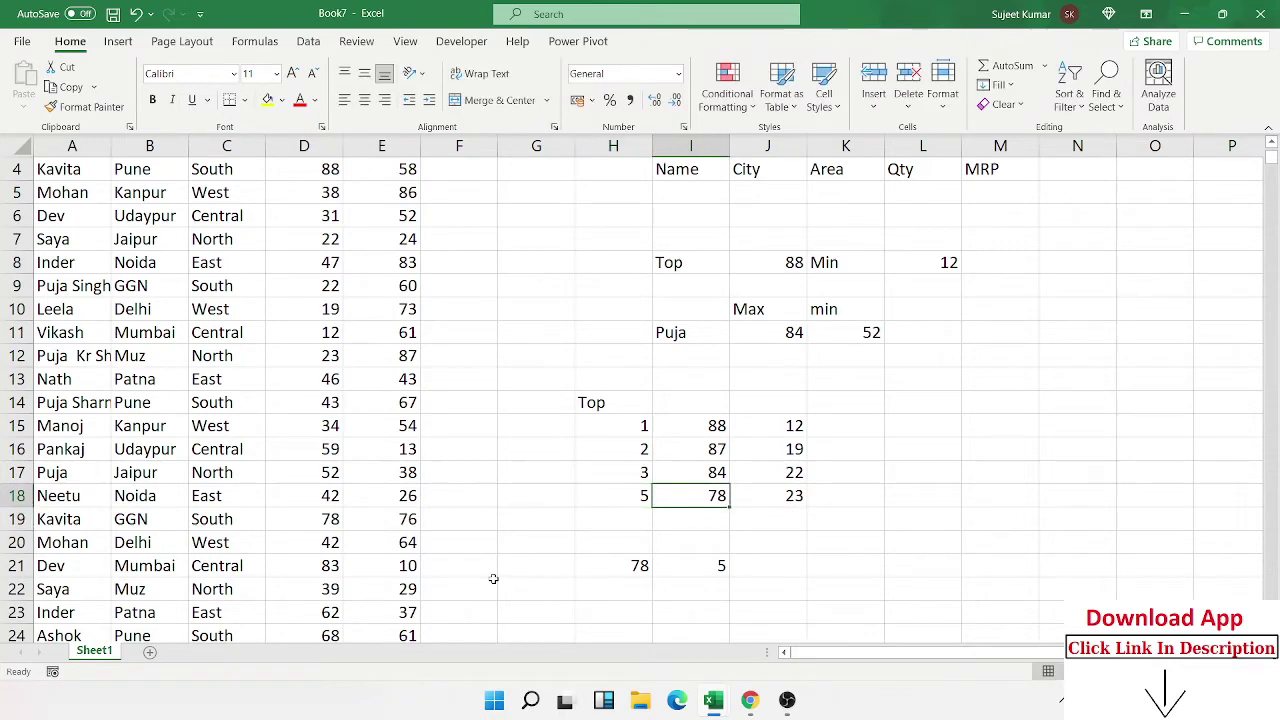
{"action": "key", "text": "Up"}
{"action": "key", "text": "Up"}
{"action": "key", "text": "Up"}
{"action": "key", "text": "Up"}
{"action": "key", "text": "Up"}
{"action": "key", "text": "Up"}
{"action": "key", "text": "Up"}
{"action": "key", "text": "Up"}
{"action": "key", "text": "Up"}
{"action": "key", "text": "Up"}
{"action": "key", "text": "Up"}
{"action": "key", "text": "Up"}
{"action": "key", "text": "Up"}
{"action": "key", "text": "Up"}
{"action": "key", "text": "Up"}
{"action": "key", "text": "Up"}
{"action": "key", "text": "Up"}
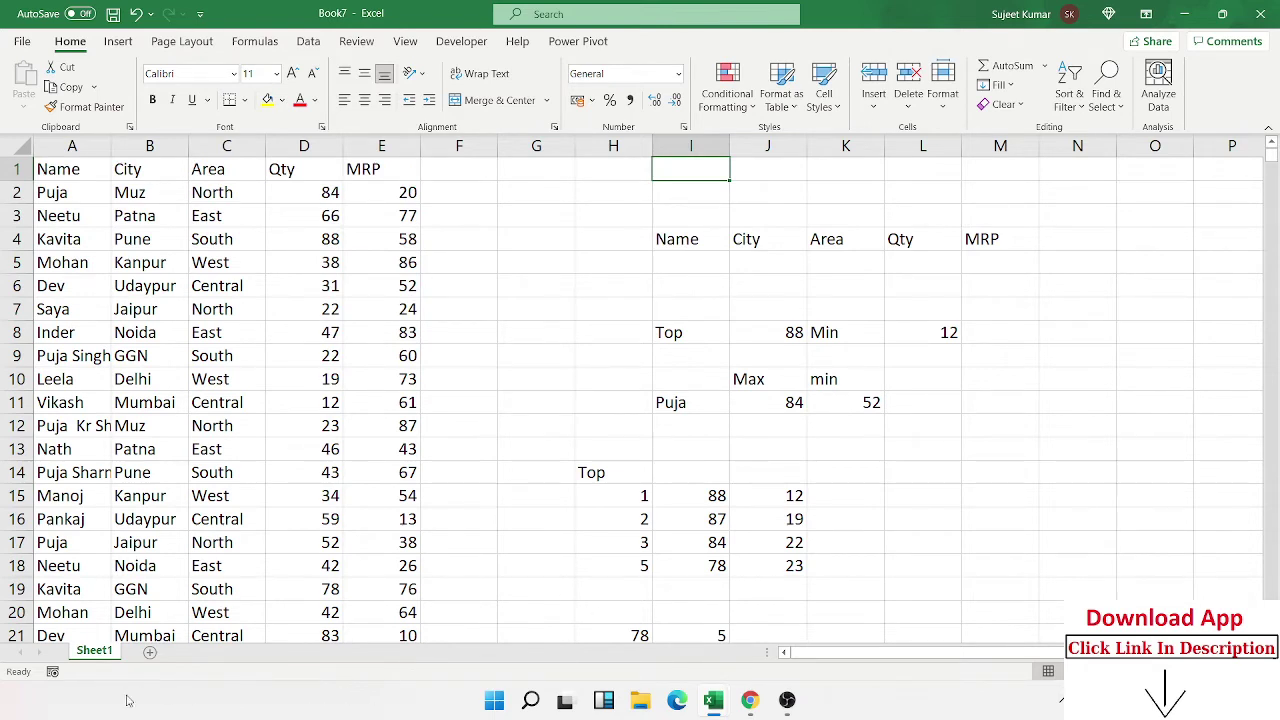
Duplicate Sheet1 directly after itself and rename the original sheet Ex-1
{"action": "left_click_drag", "start_coordinate": [110, 650], "coordinate": [166, 642]}
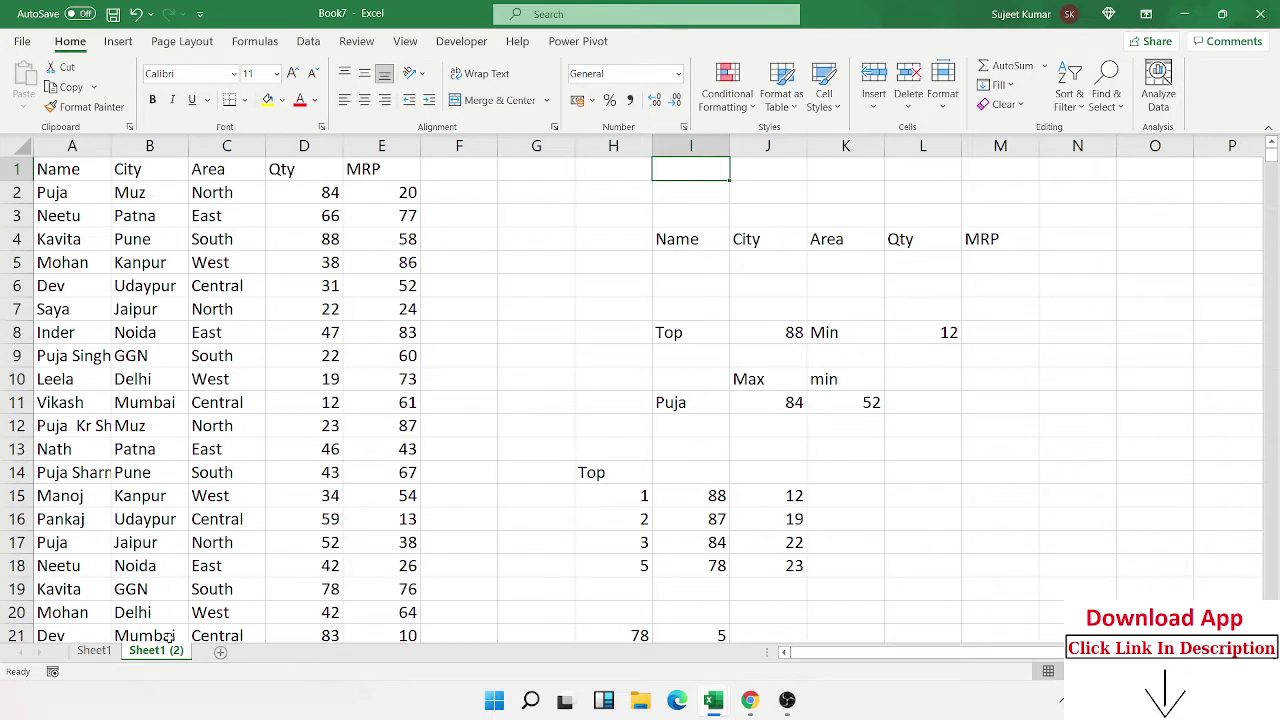
{"action": "double_click", "coordinate": [94, 650]}
{"action": "type", "text": "Ex-1"}
{"action": "key", "text": "Return"}
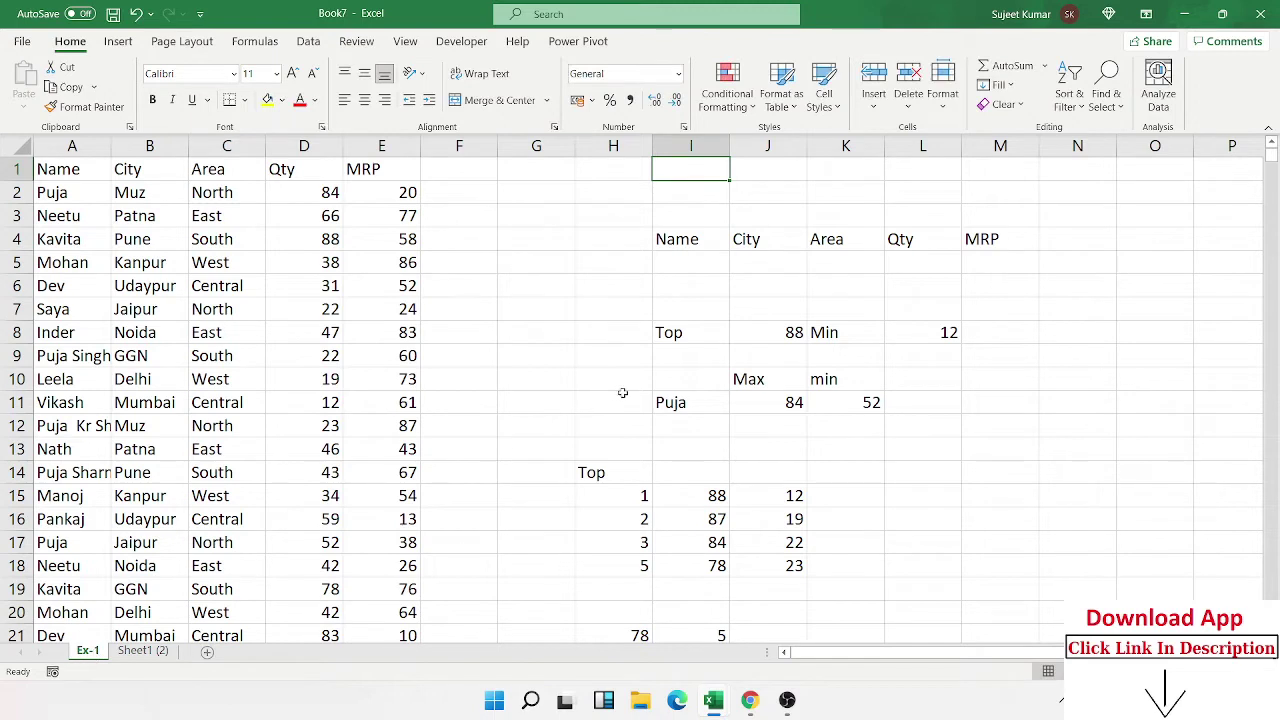
Clear the Max, Min and ranking results in columns G to L from row 7 down on Ex-1, keeping the header row
{"action": "left_click_drag", "start_coordinate": [663, 246], "coordinate": [1030, 242]}
{"action": "left_click_drag", "start_coordinate": [565, 318], "coordinate": [928, 630]}
{"action": "key", "text": "Delete"}
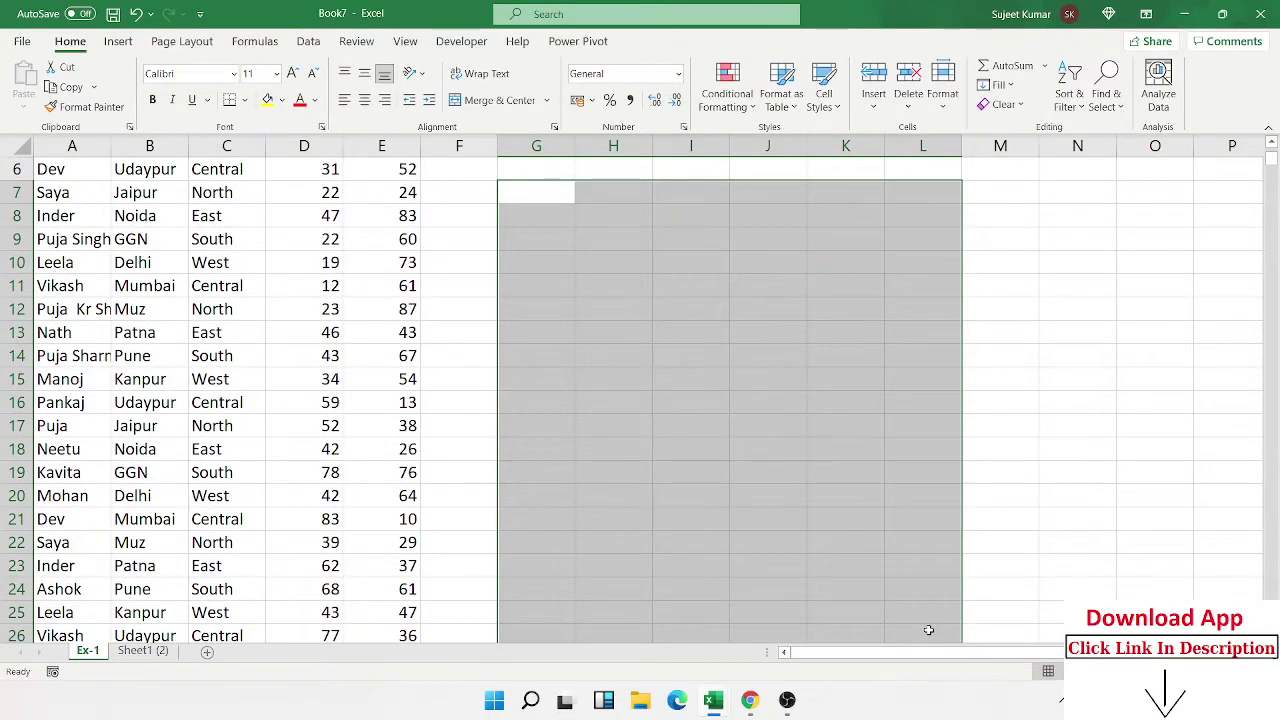
{"action": "key", "text": "ctrl+Up"}
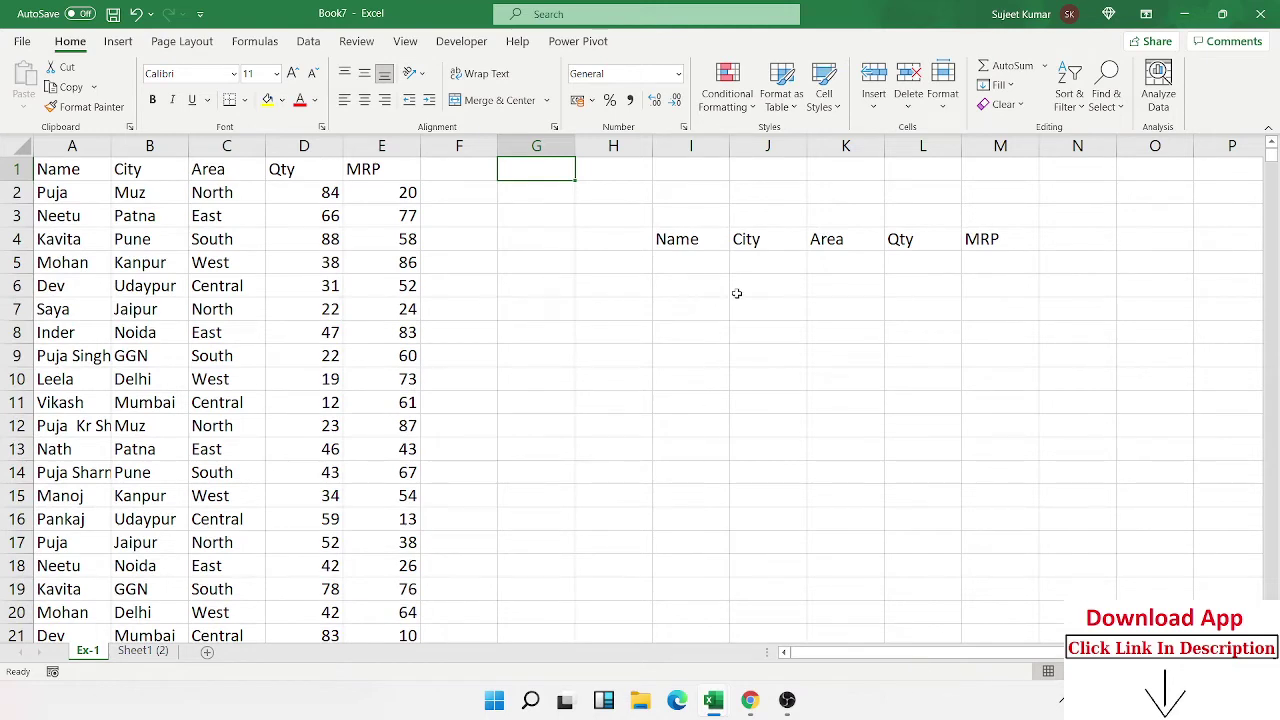
Enter the name from A2 as the Name criterion in I5 and North as the Area criterion in K5
{"action": "left_click_drag", "start_coordinate": [714, 256], "coordinate": [939, 280]}
{"action": "left_click", "coordinate": [672, 264]}
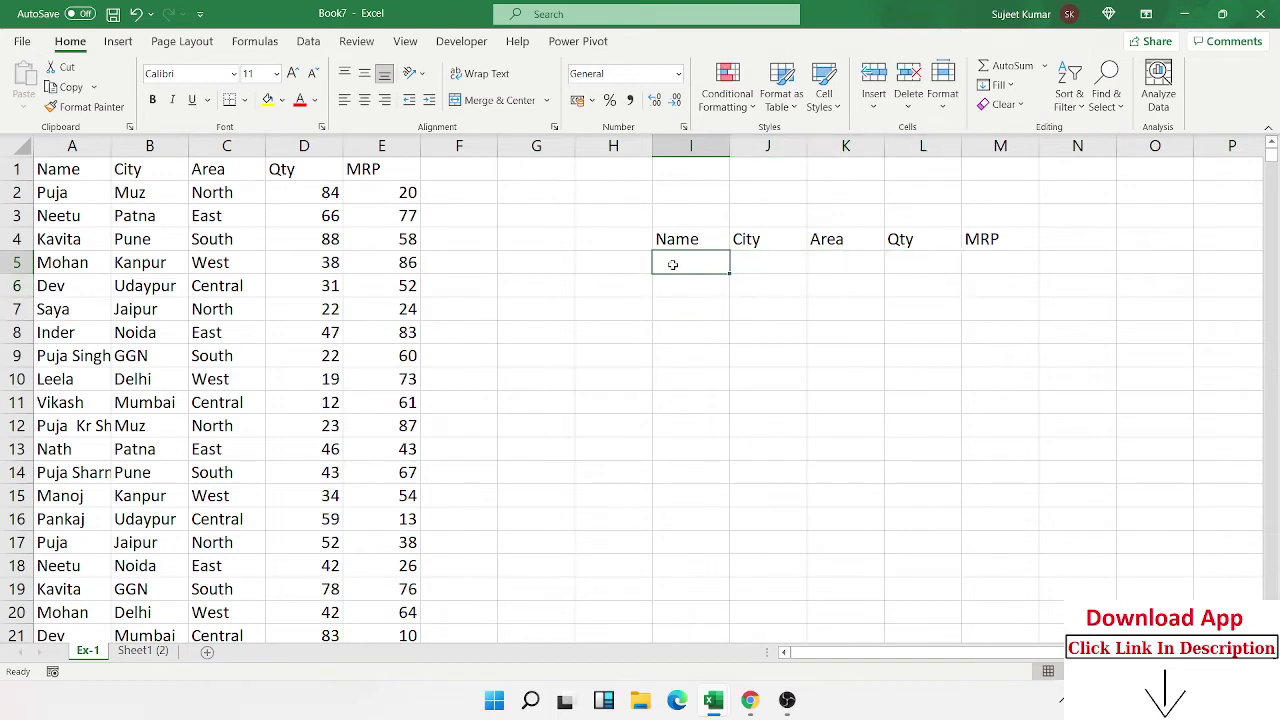
{"action": "type", "text": "Pu"}
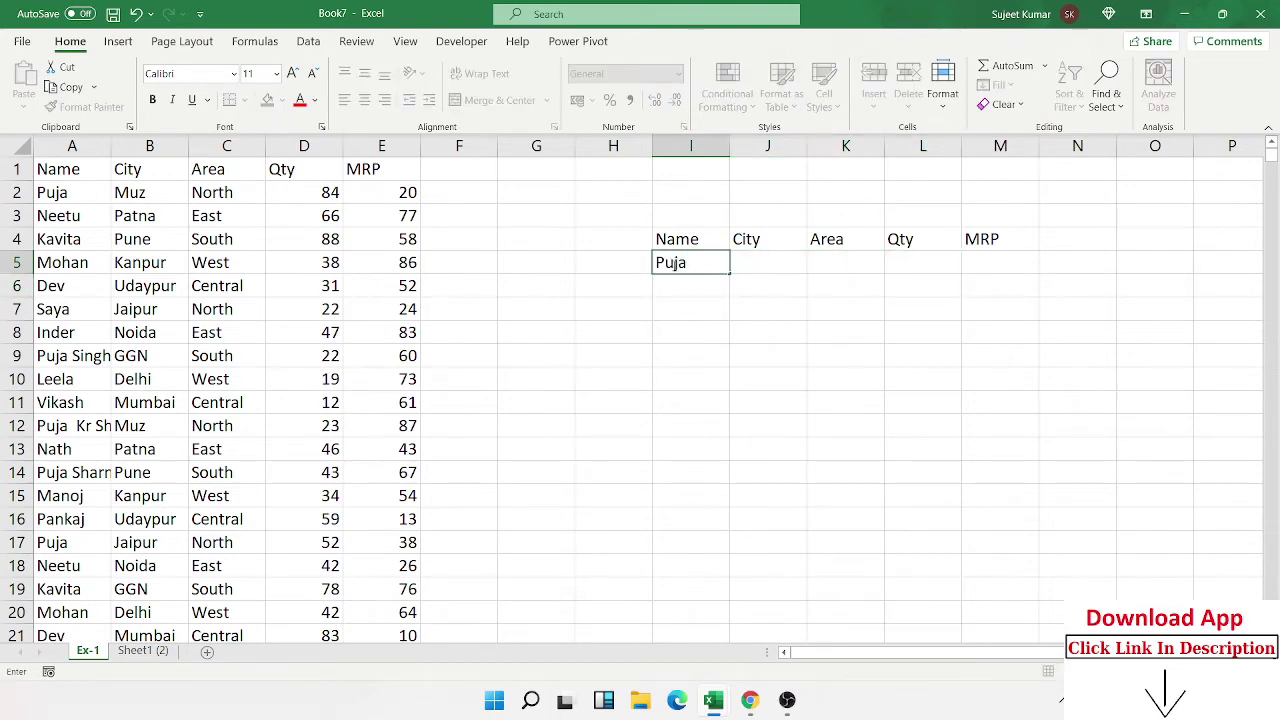
{"action": "type", "text": "ja"}
{"action": "key", "text": "Tab"}
{"action": "key", "text": "Tab"}
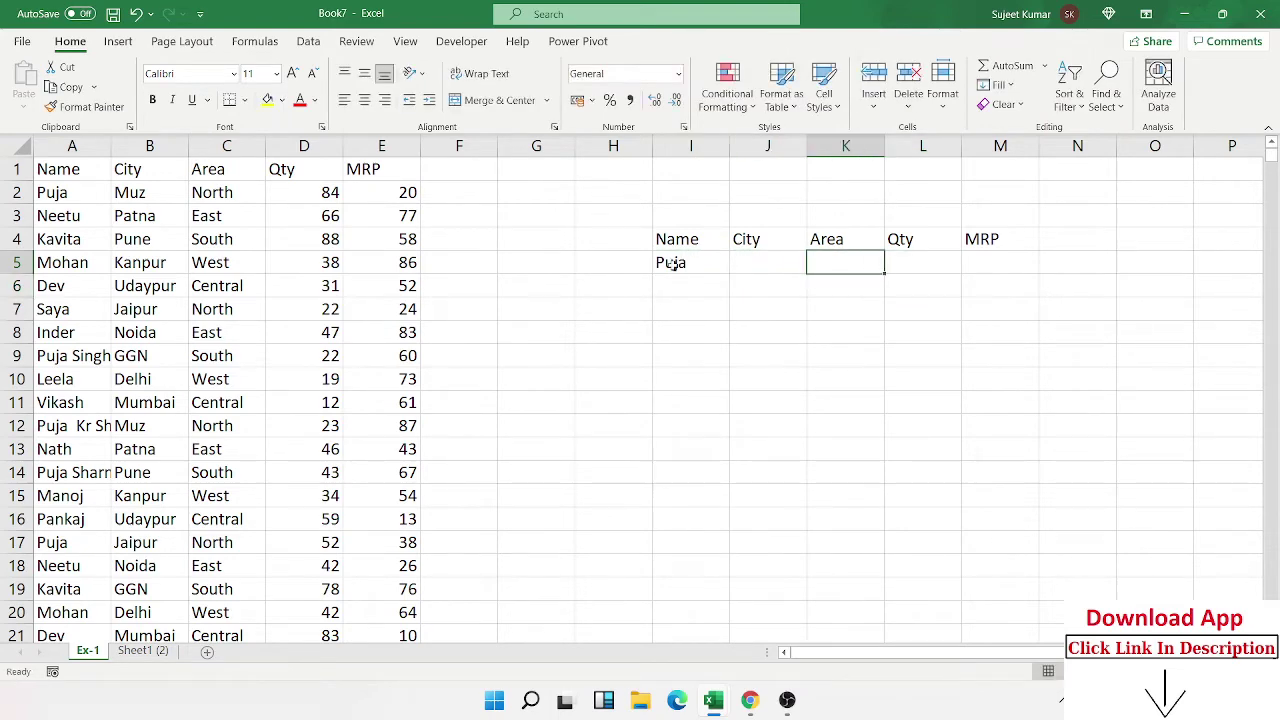
{"action": "type", "text": "Nor"}
{"action": "key", "text": "Return"}
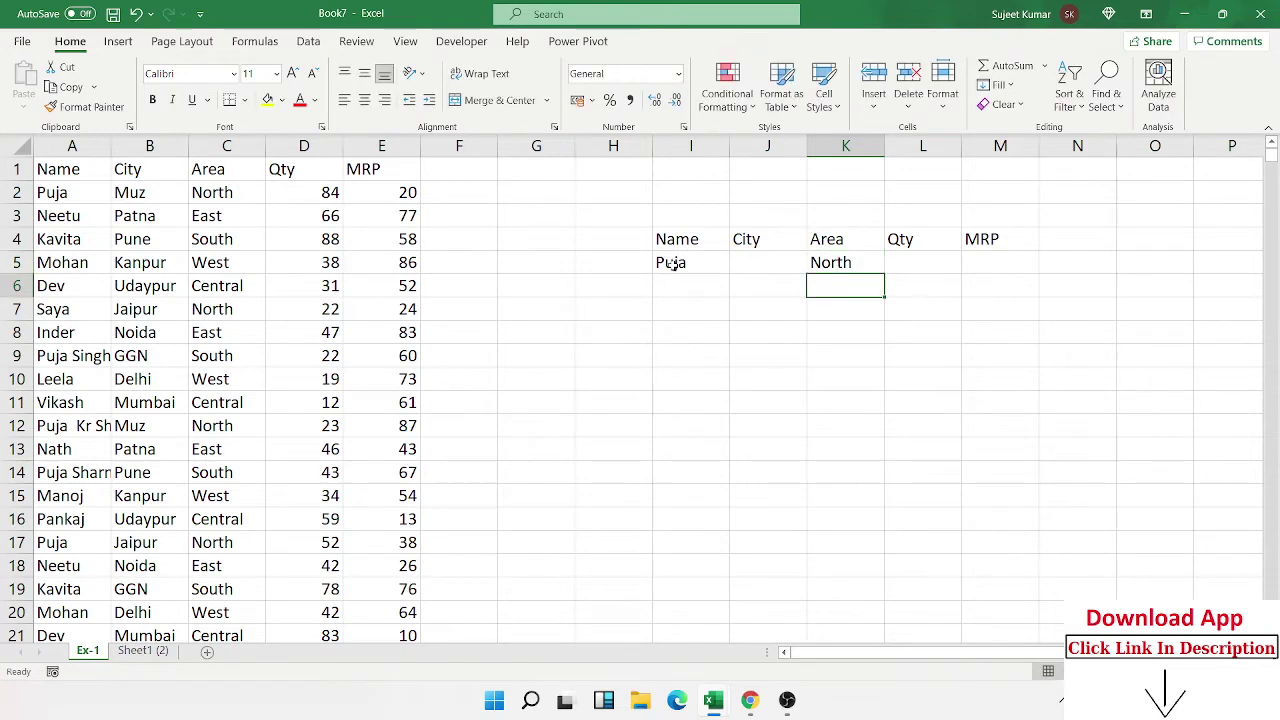
Add a second criteria row with Pune as City in J6 and >50 as Qty in L6
{"action": "key", "text": "Left"}
{"action": "type", "text": "Pune"}
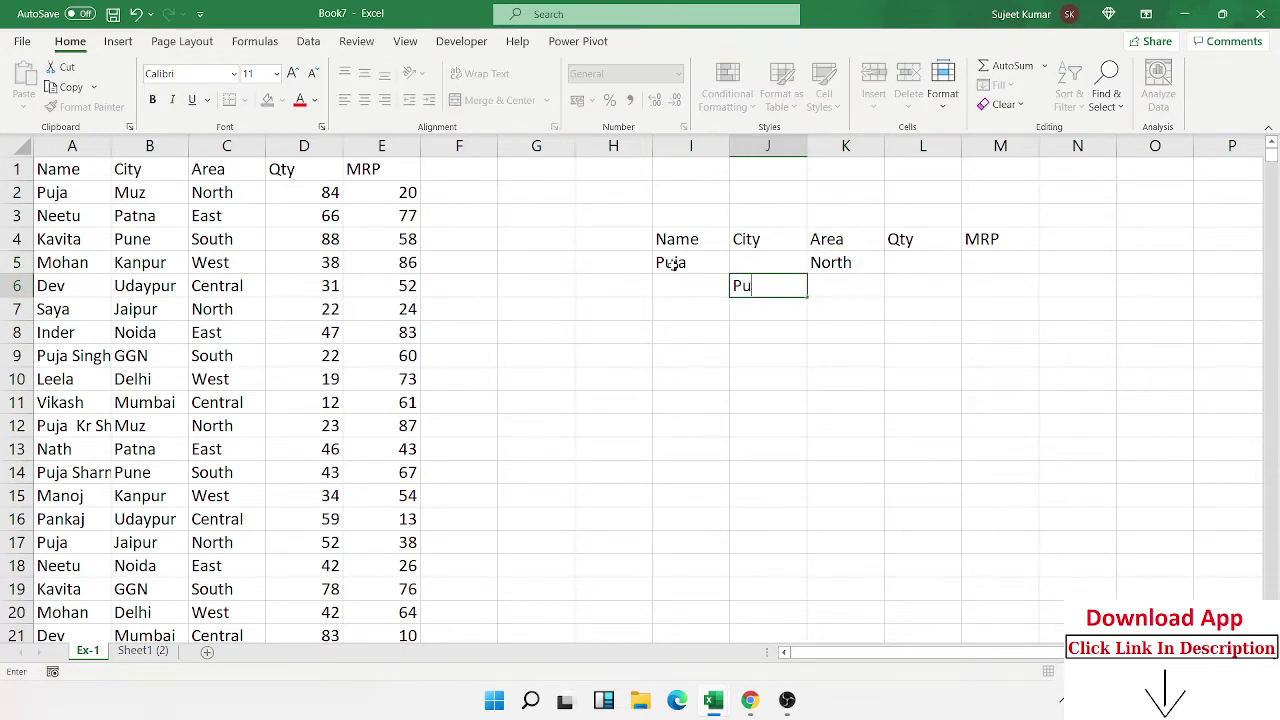
{"action": "key", "text": "Right"}
{"action": "key", "text": "Right"}
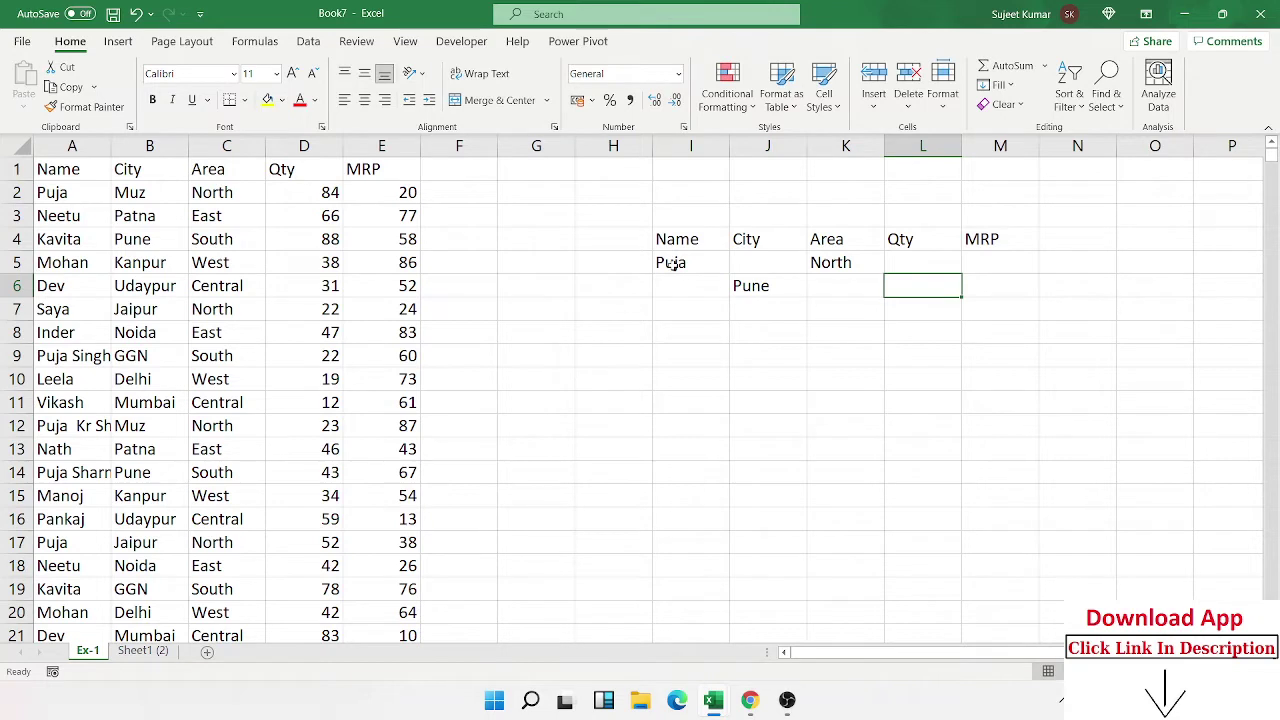
{"action": "type", "text": ">50"}
{"action": "key", "text": "Return"}
Add a third criteria row with <15 as the Qty condition in L7
{"action": "key", "text": "Down"}
{"action": "key", "text": "Left"}
{"action": "key", "text": "Left"}
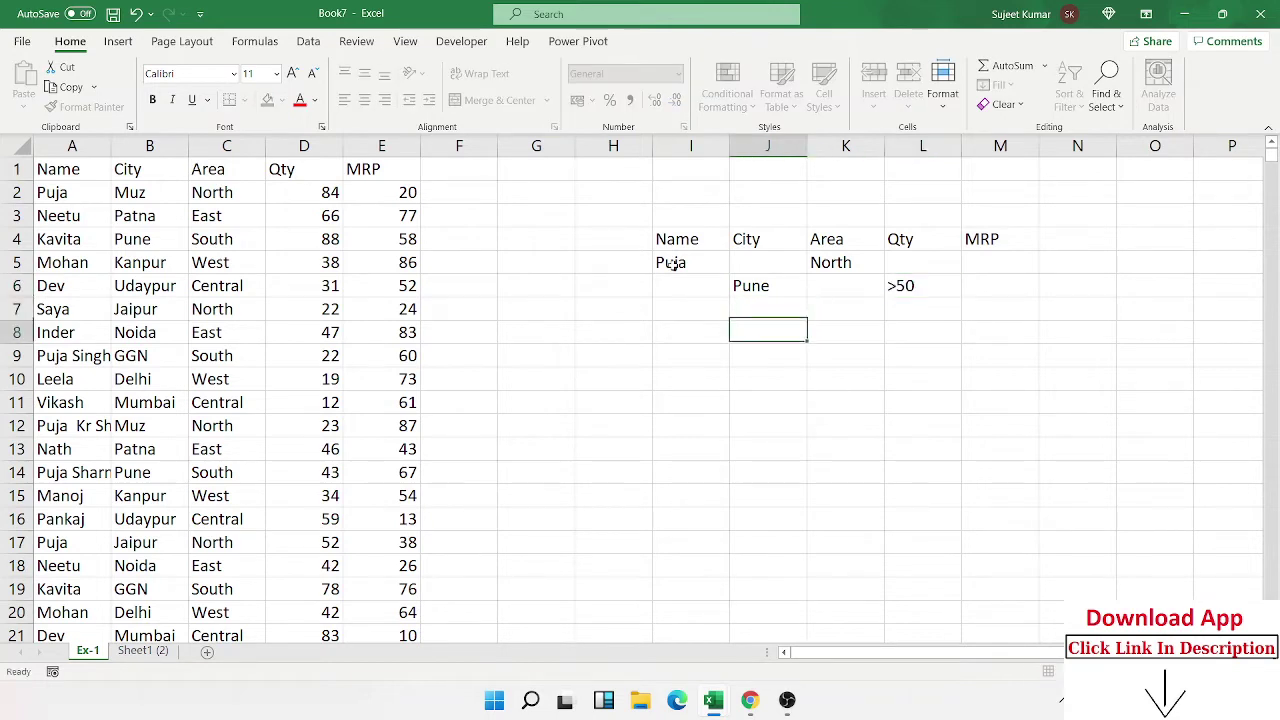
{"action": "key", "text": "Up"}
{"action": "key", "text": "Left"}
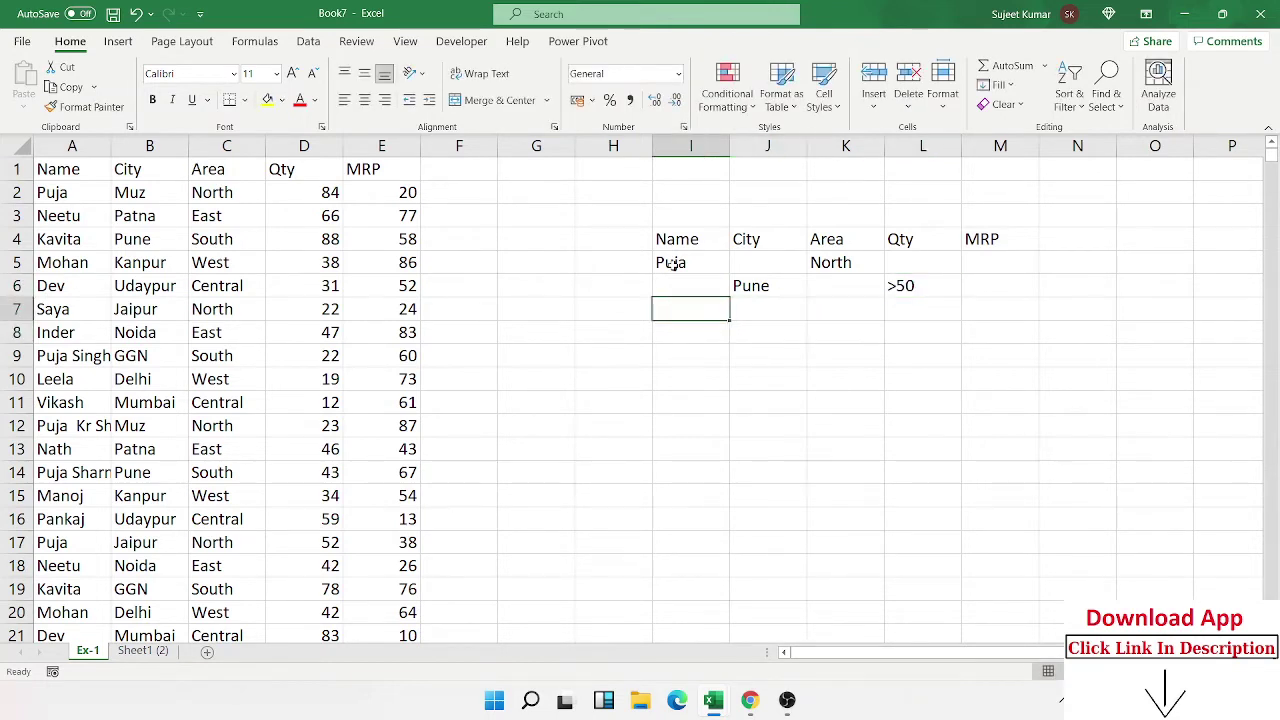
{"action": "key", "text": "Right"}
{"action": "key", "text": "Right"}
{"action": "key", "text": "Right"}
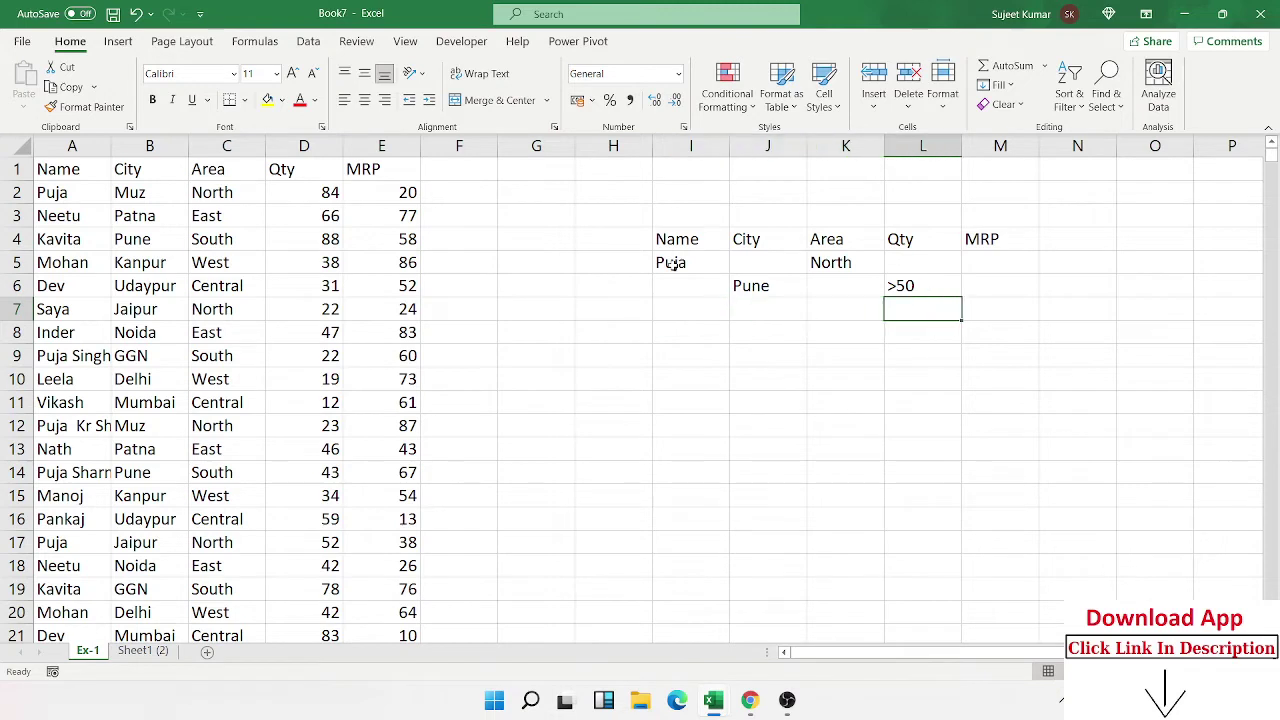
{"action": "type", "text": "<15"}
{"action": "key", "text": "Return"}
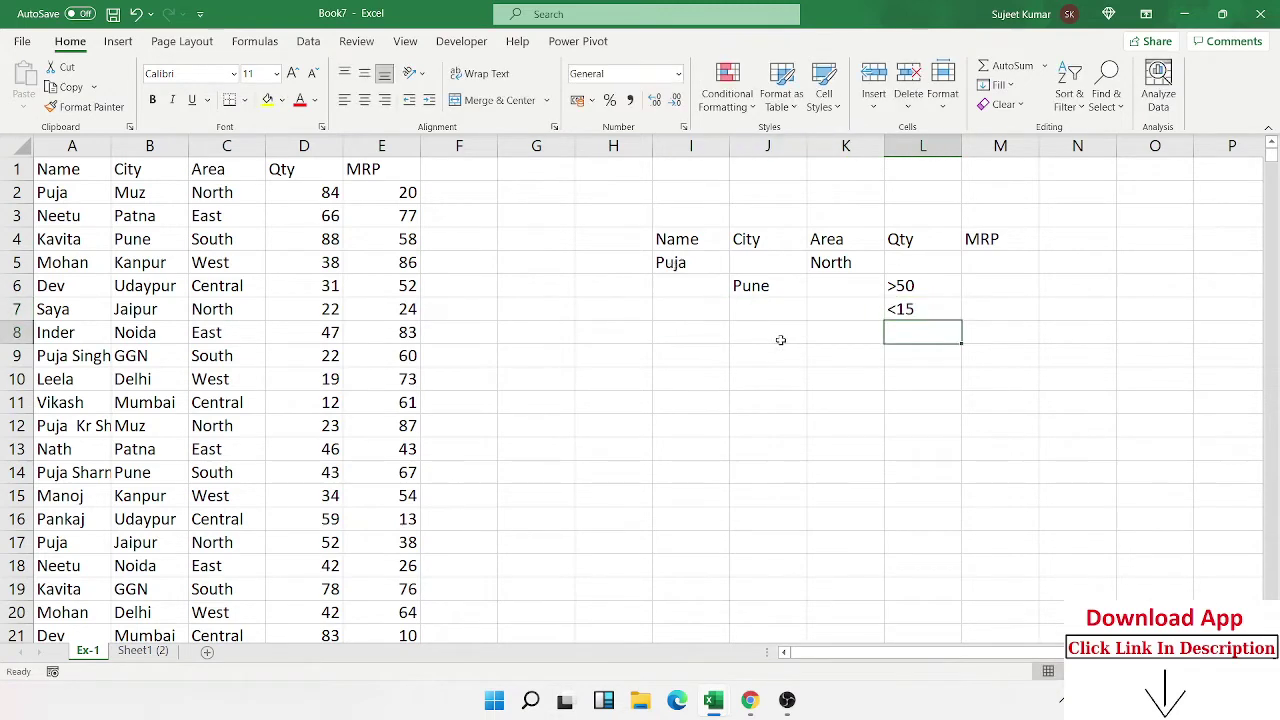
Clear the MRP header in M4 and enter the label Total in I9
{"action": "left_click_drag", "start_coordinate": [1035, 192], "coordinate": [1022, 299]}
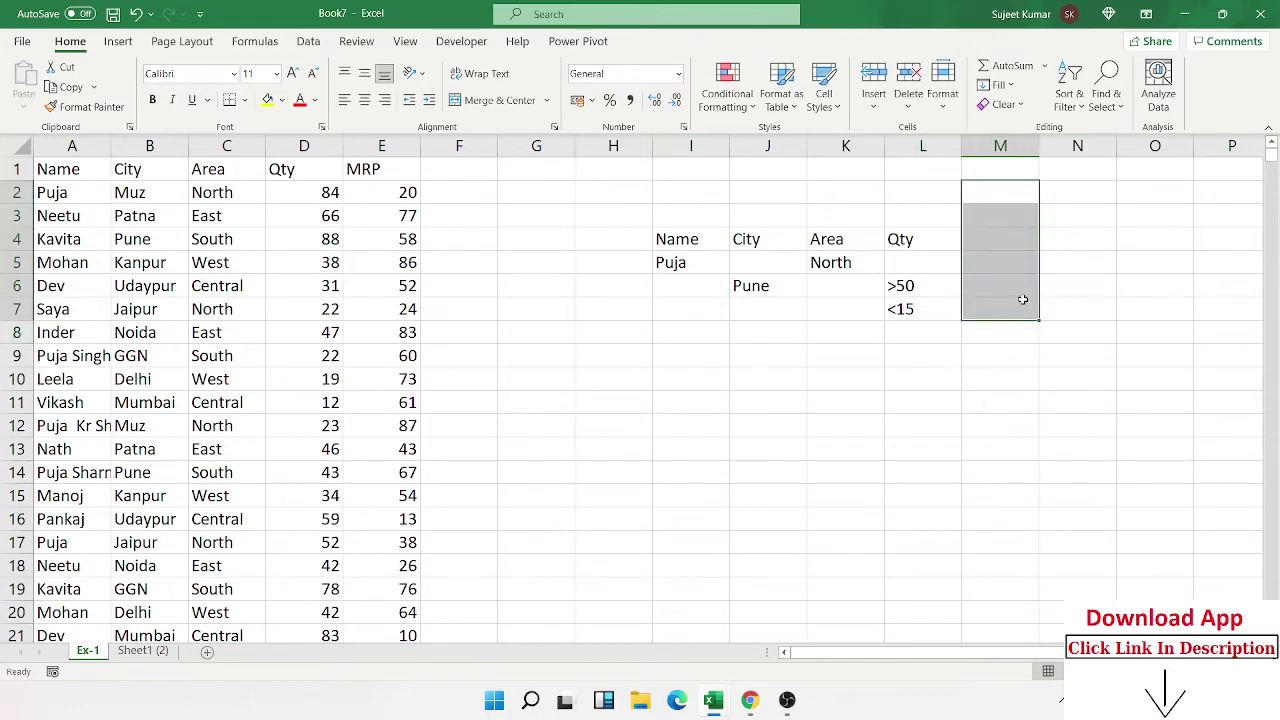
{"action": "left_click", "coordinate": [678, 361]}
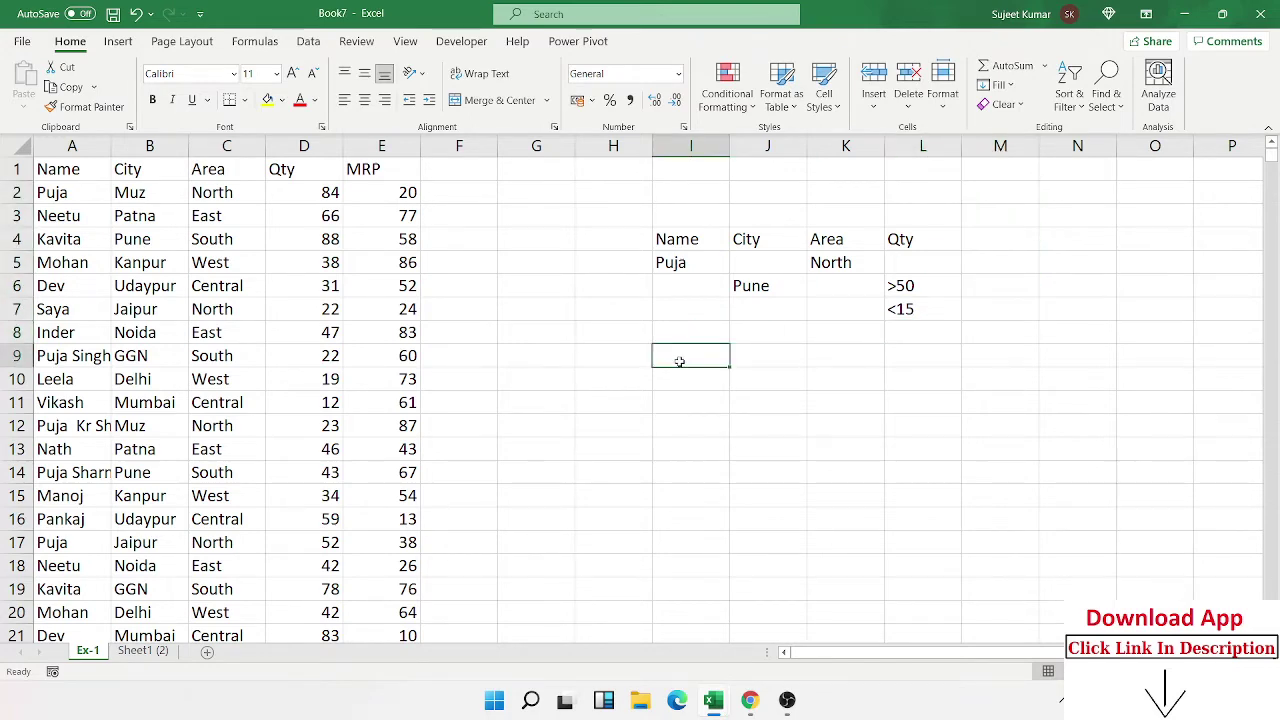
{"action": "type", "text": "Total"}
{"action": "key", "text": "Return"}
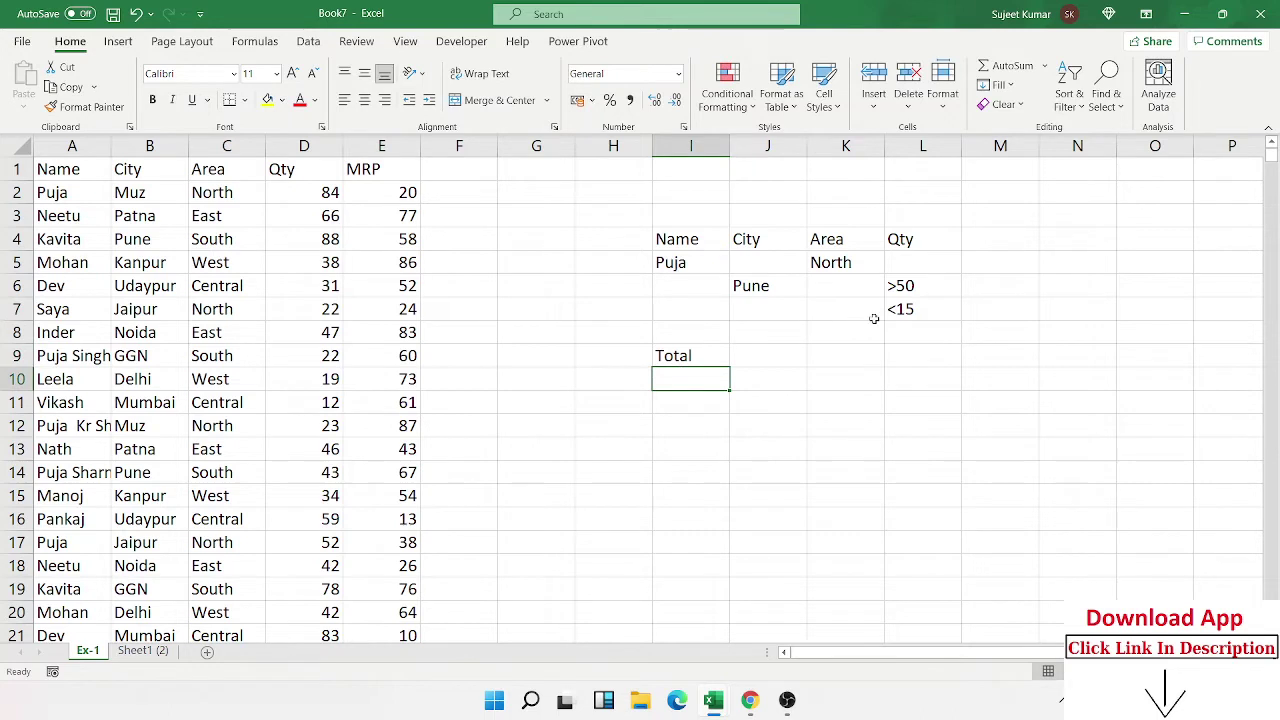
Review the Name, City, Area and Qty conditions in criteria rows 5 to 7
{"action": "left_click", "coordinate": [933, 302]}
{"action": "left_click", "coordinate": [977, 268]}
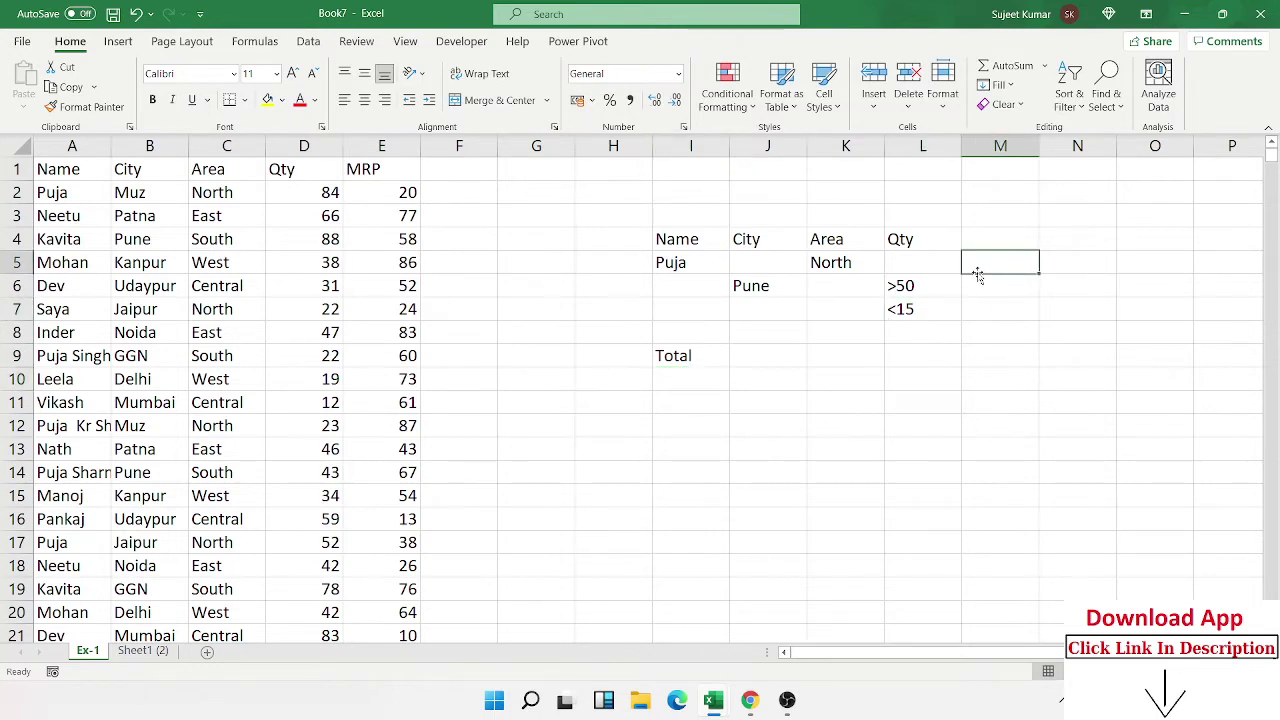
{"action": "left_click_drag", "start_coordinate": [724, 270], "coordinate": [888, 262]}
{"action": "left_click", "coordinate": [980, 278]}
{"action": "left_click", "coordinate": [980, 300]}
{"action": "key", "text": "Left"}
{"action": "key", "text": "Left"}
{"action": "key", "text": "Down"}
{"action": "key", "text": "shift+Down"}
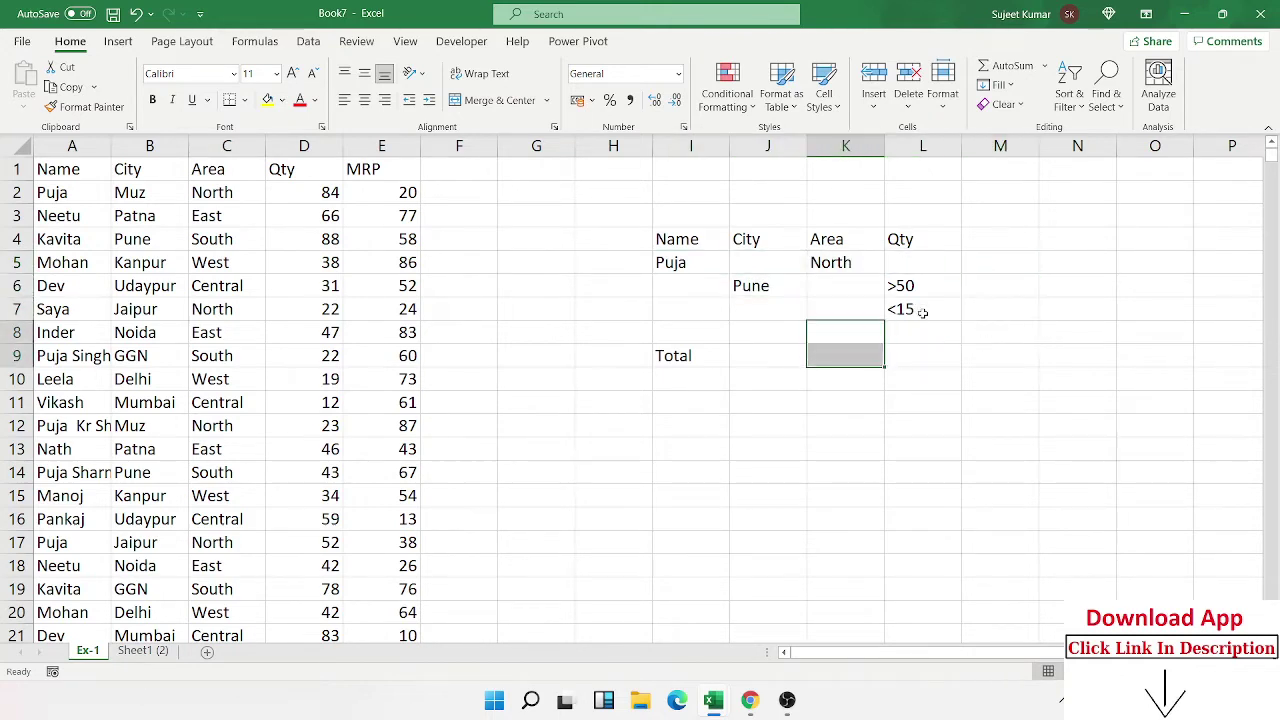
{"action": "left_click", "coordinate": [1007, 344]}
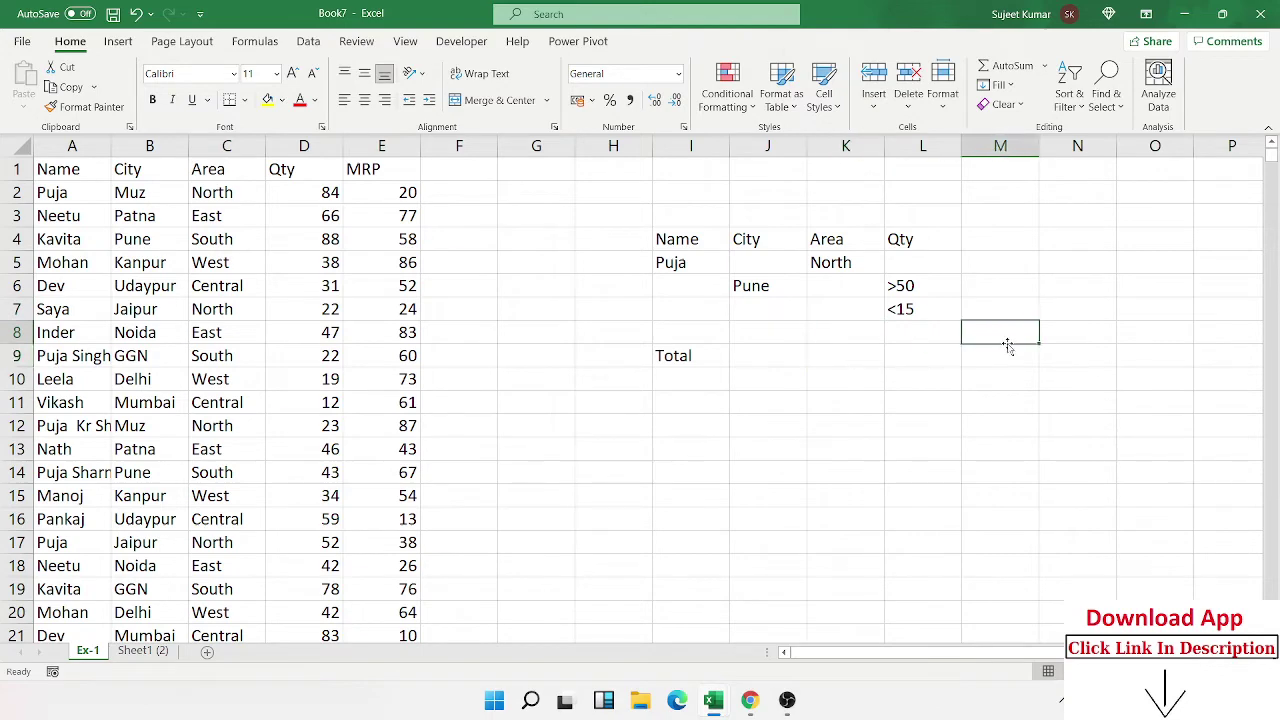
Start a DSUM formula in J9 with the whole sales list A1:E30 as its database
{"action": "left_click", "coordinate": [726, 356]}
{"action": "left_click", "coordinate": [732, 356]}
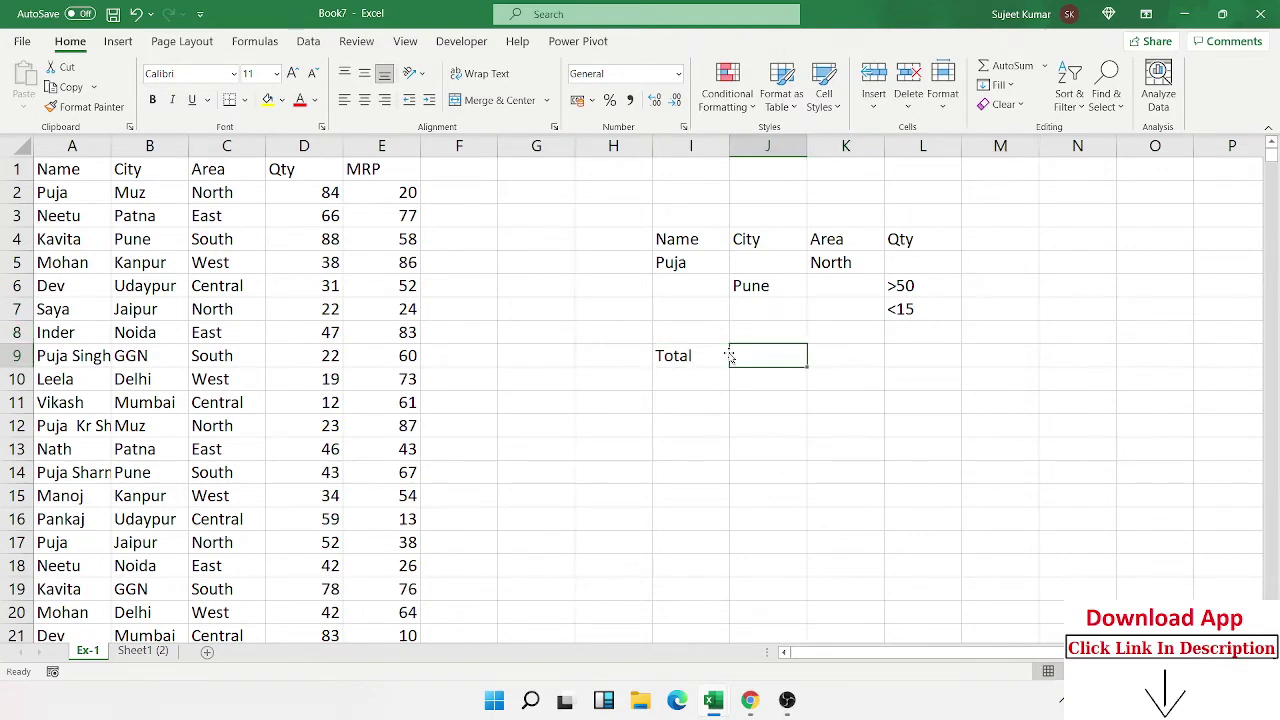
{"action": "type", "text": "=du"}
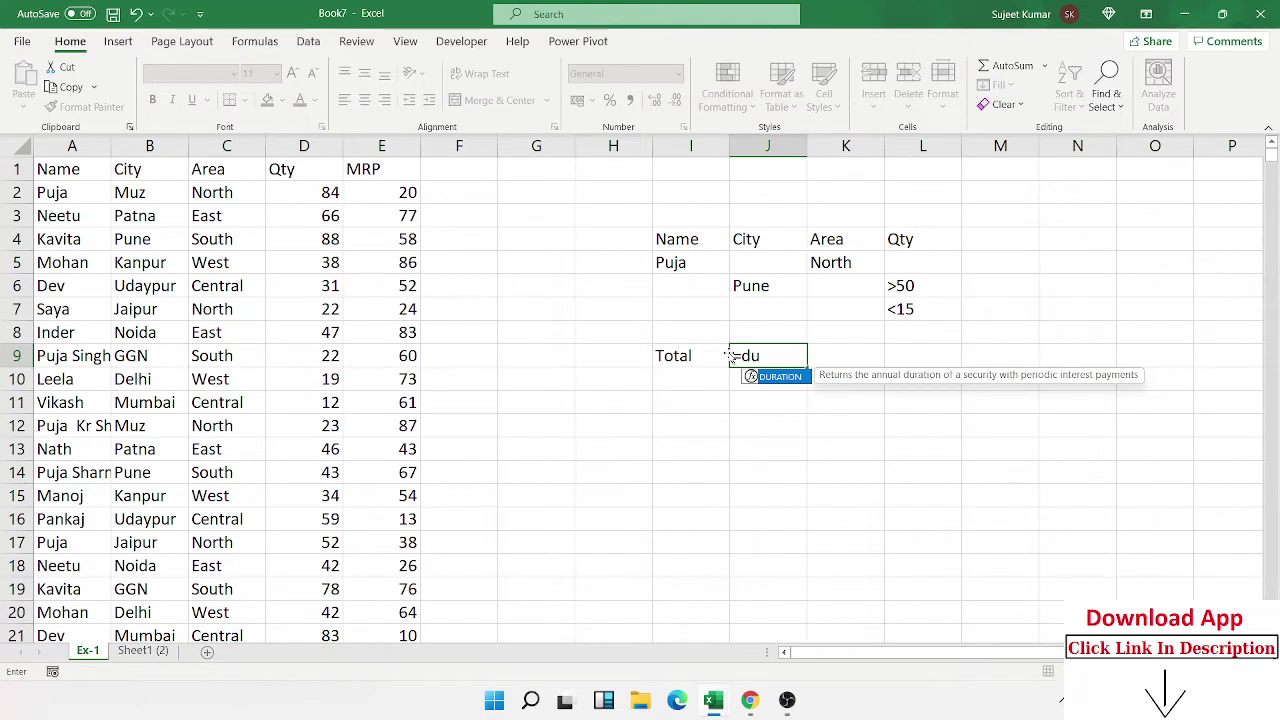
{"action": "key", "text": "BackSpace"}
{"action": "type", "text": "sum"}
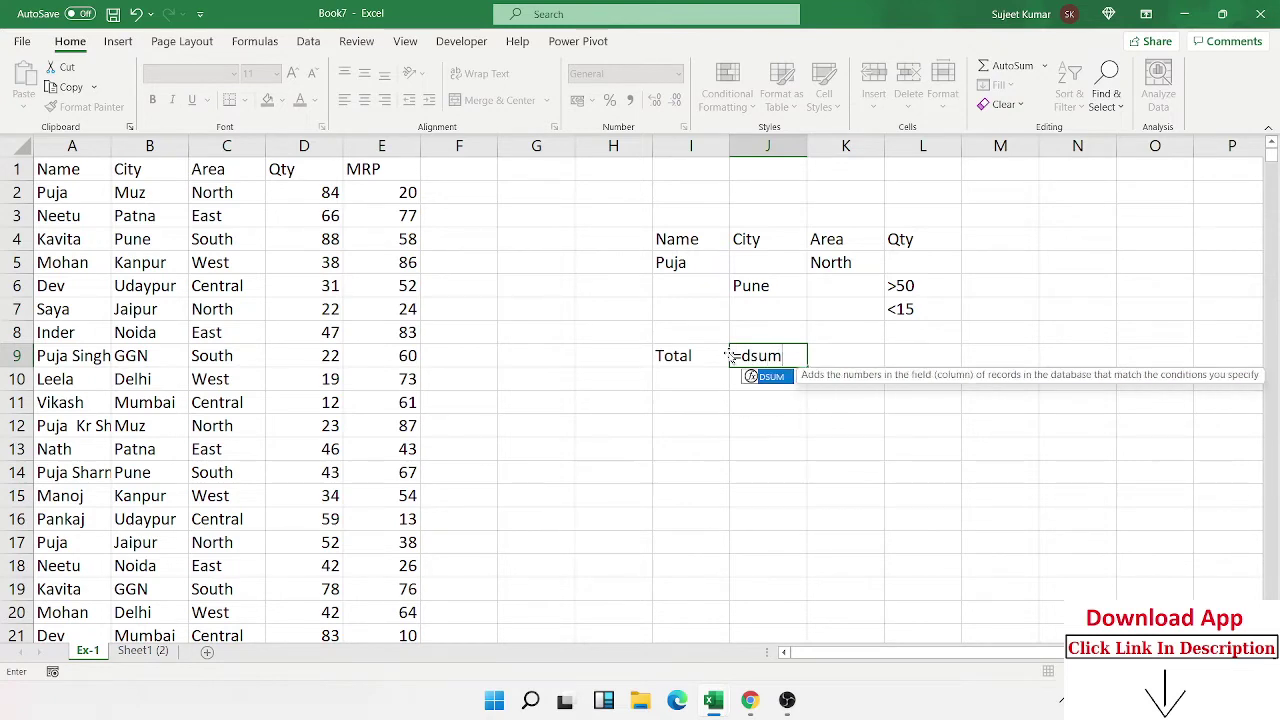
{"action": "key", "text": "Tab"}
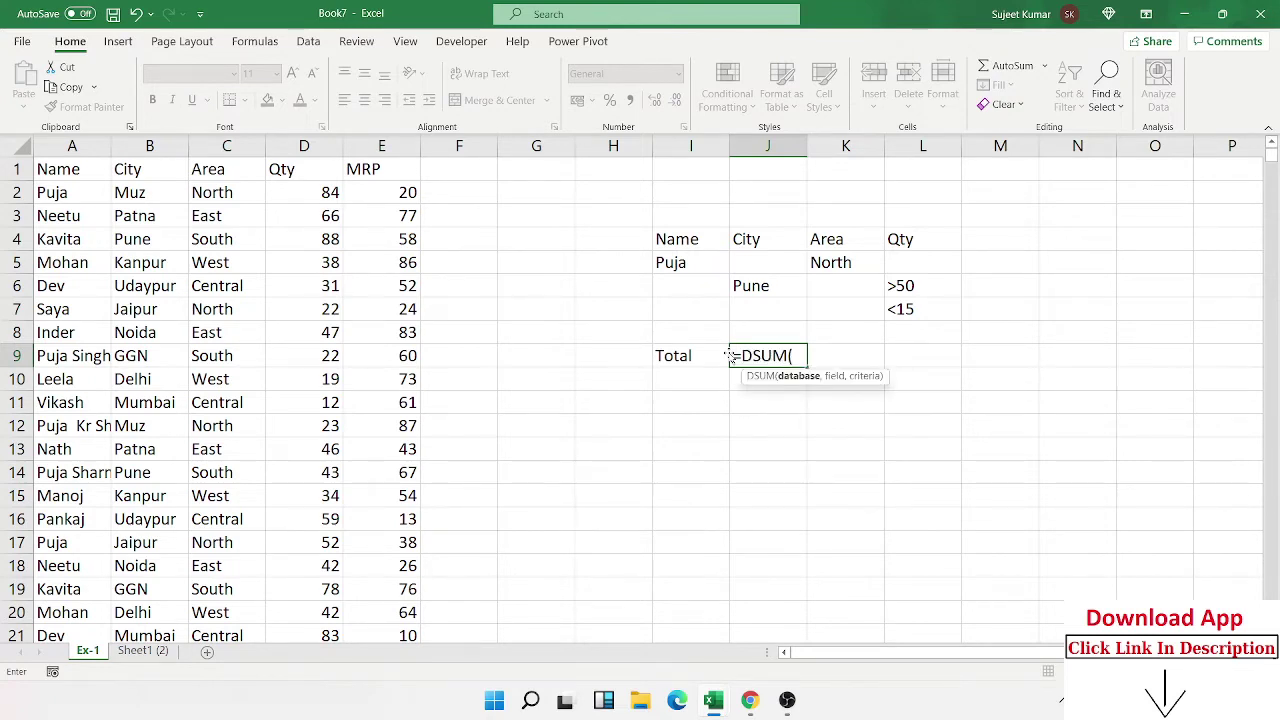
{"action": "left_click", "coordinate": [88, 178]}
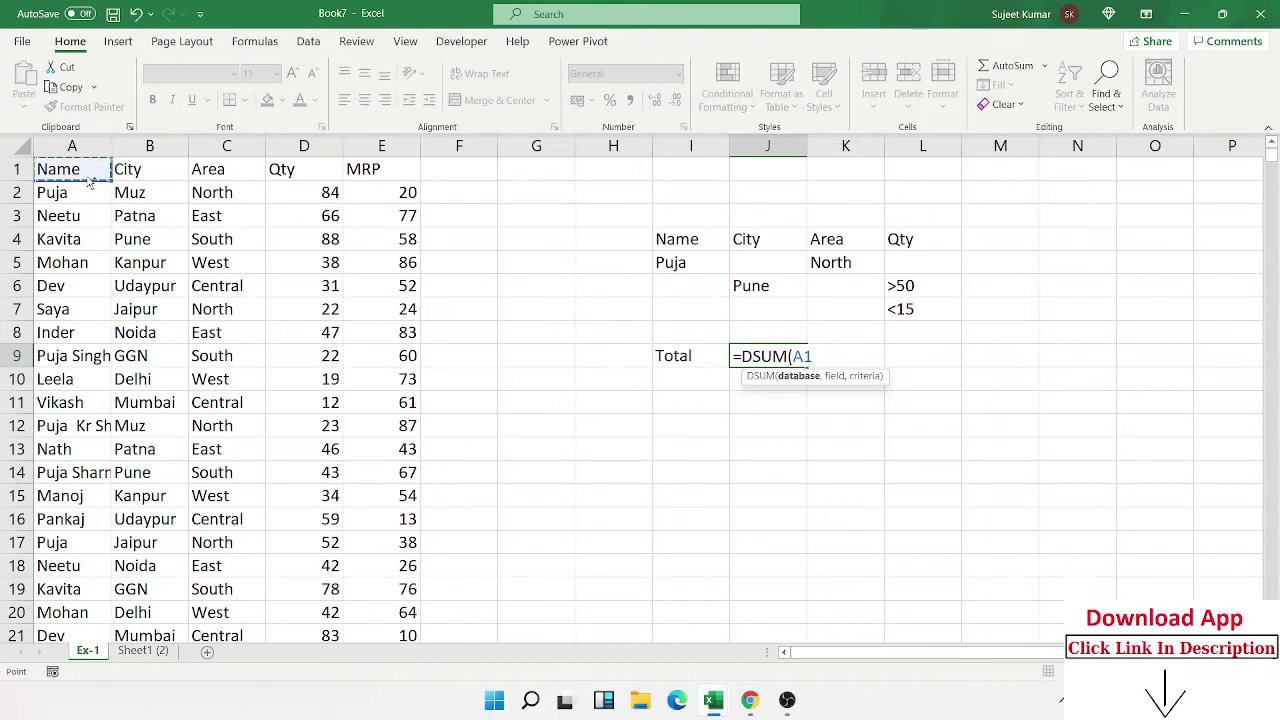
{"action": "key", "text": "ctrl+shift+Right"}
{"action": "key", "text": "ctrl+shift+Down"}
{"action": "type", "text": ","}
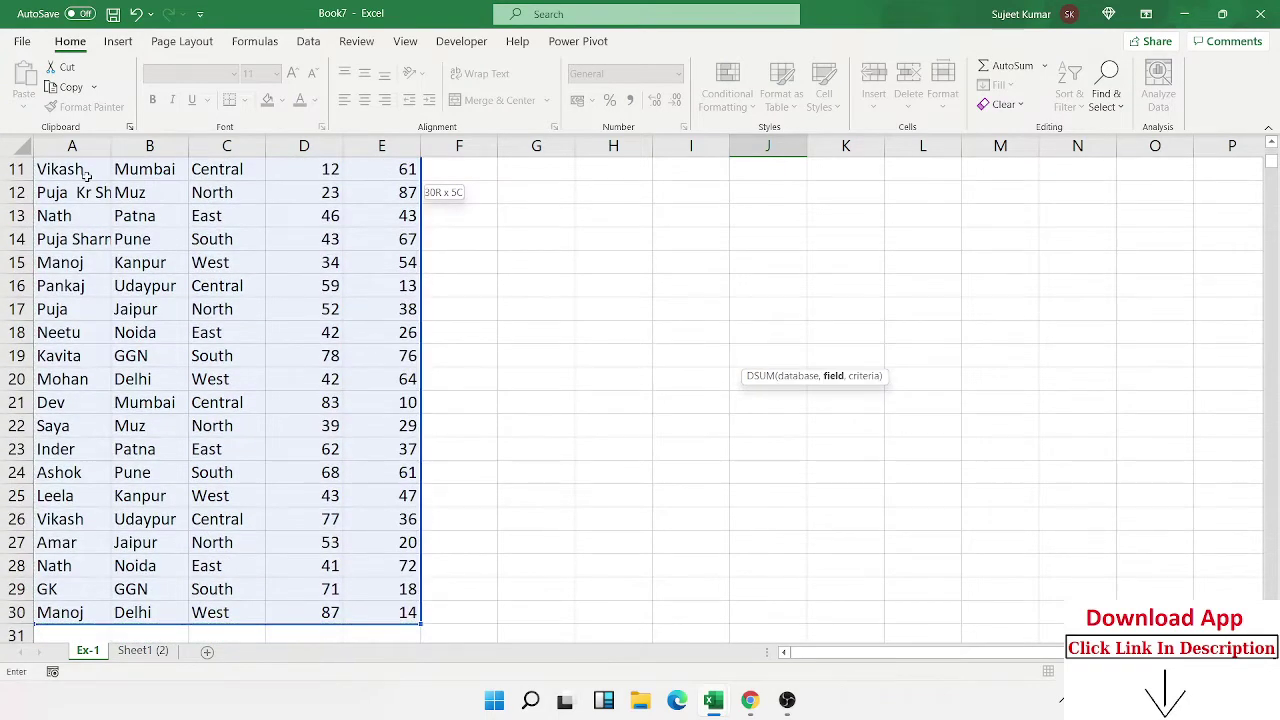
Complete the DSUM formula with the Qty header D1 as field and I4:L7 as criteria
{"action": "scroll", "coordinate": [88, 175], "scroll_direction": "up", "scroll_amount": 4}
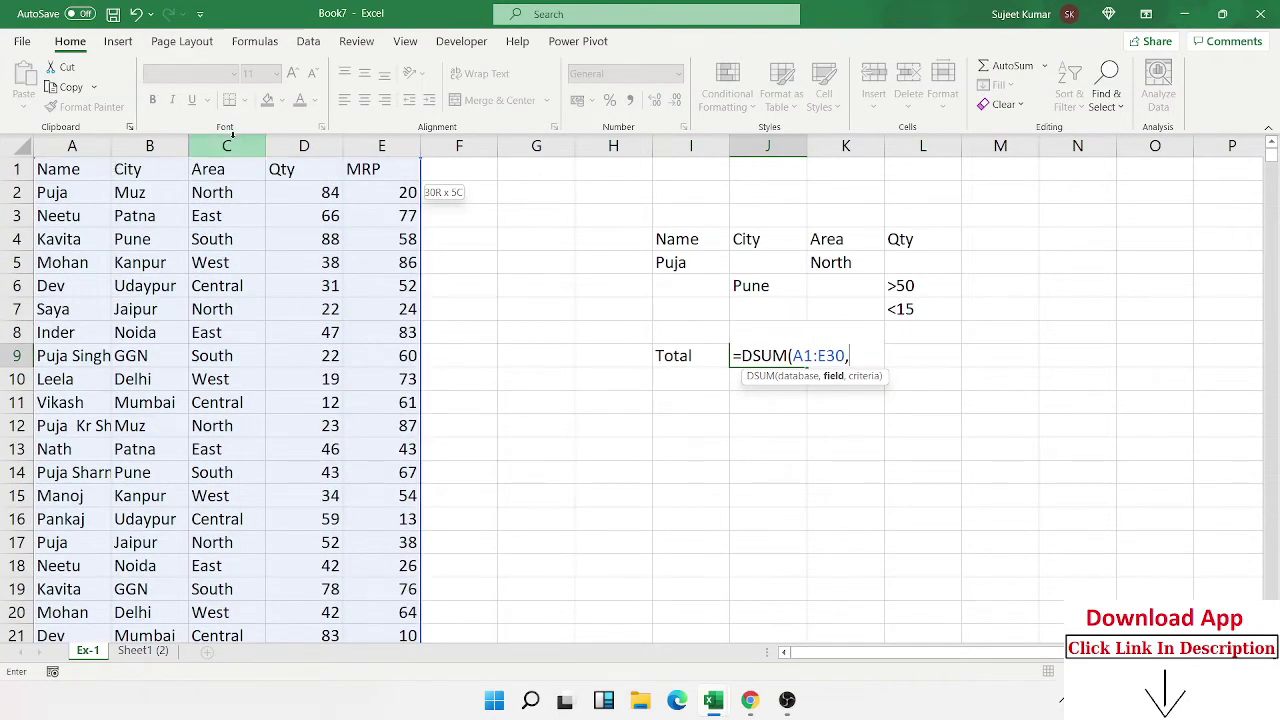
{"action": "left_click", "coordinate": [311, 174]}
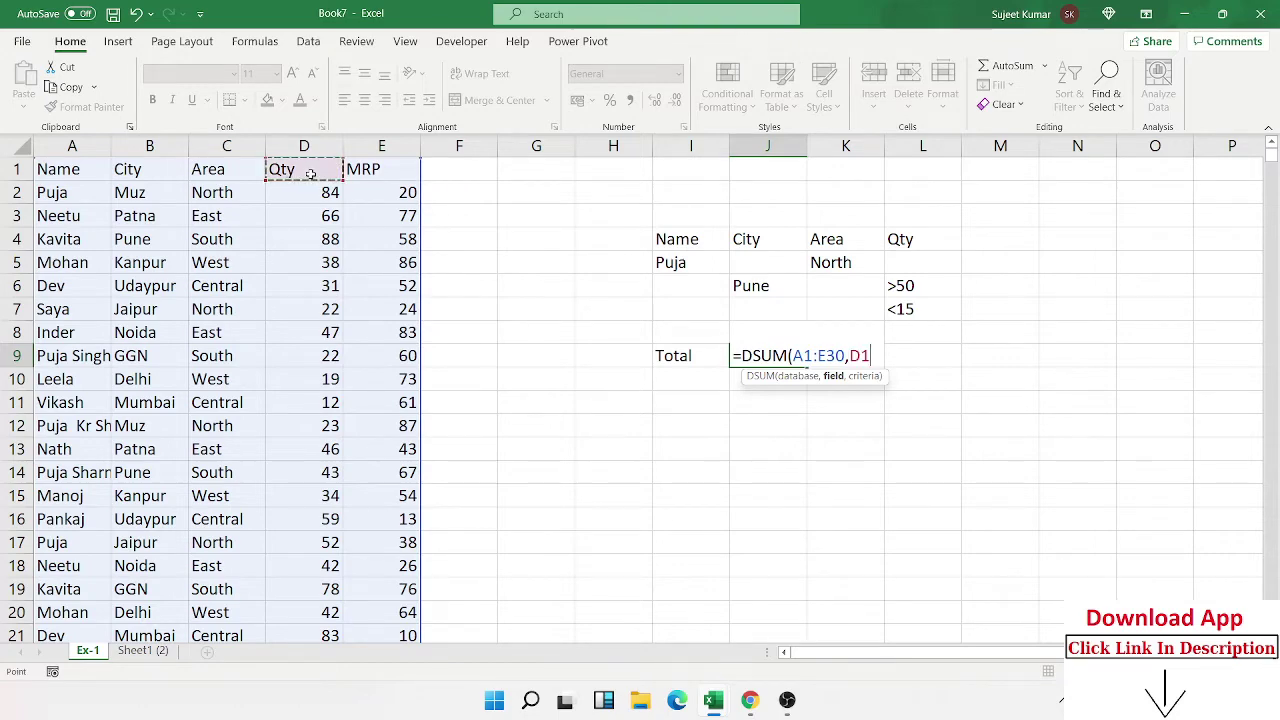
{"action": "type", "text": ","}
{"action": "left_click_drag", "start_coordinate": [688, 238], "coordinate": [895, 310]}
{"action": "key", "text": "Return"}
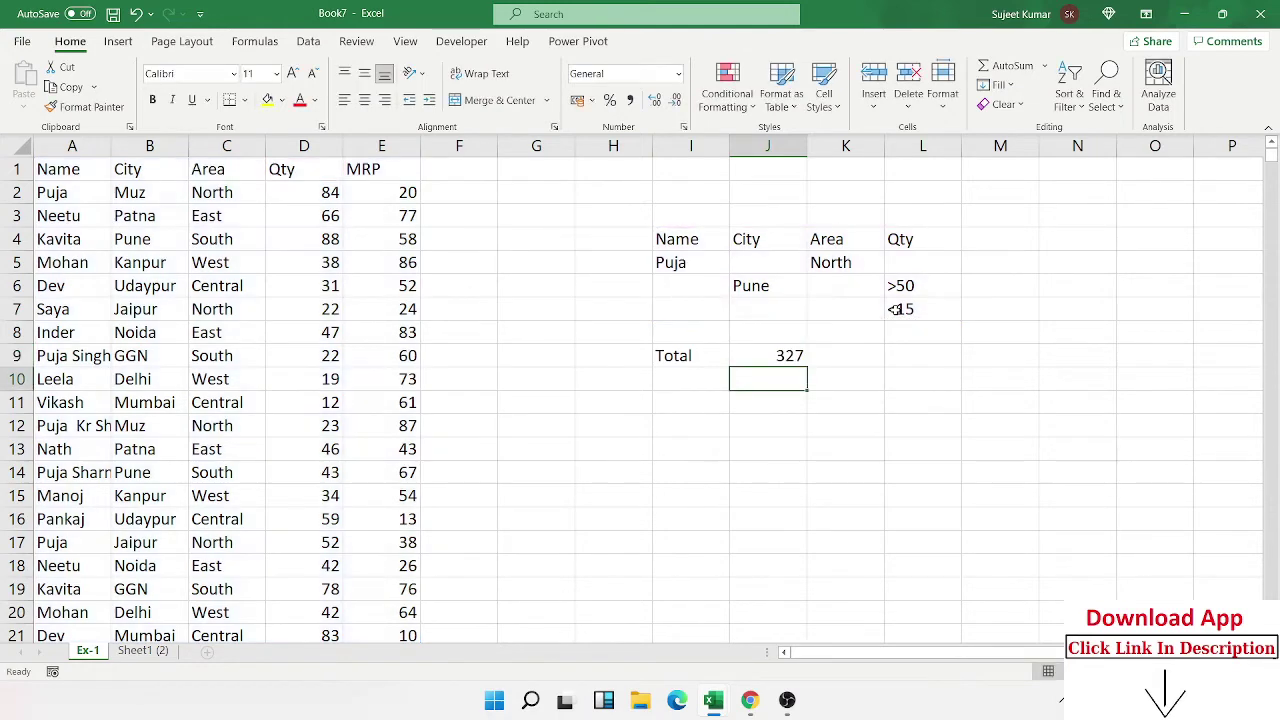
Review the ranges used in the DSUM formula in J9, leaving the formula as it is
{"action": "key", "text": "Up"}
{"action": "key", "text": "F2"}
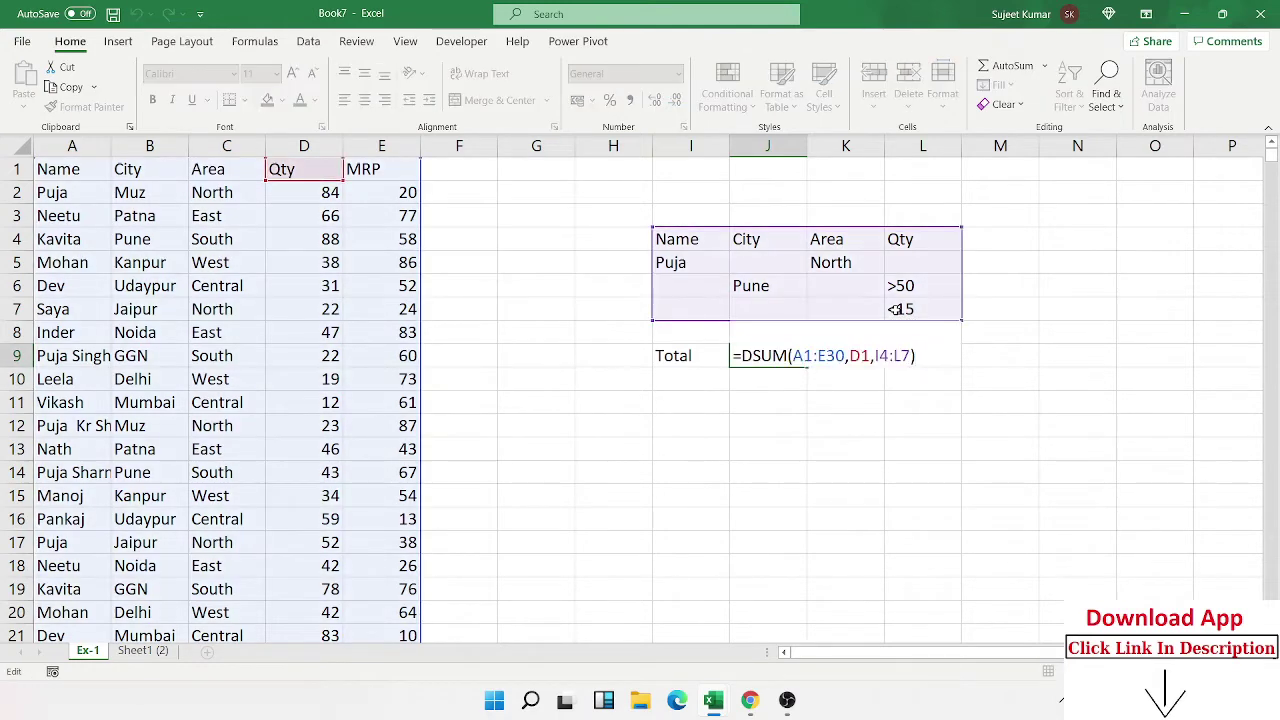
{"action": "key", "text": "Escape"}
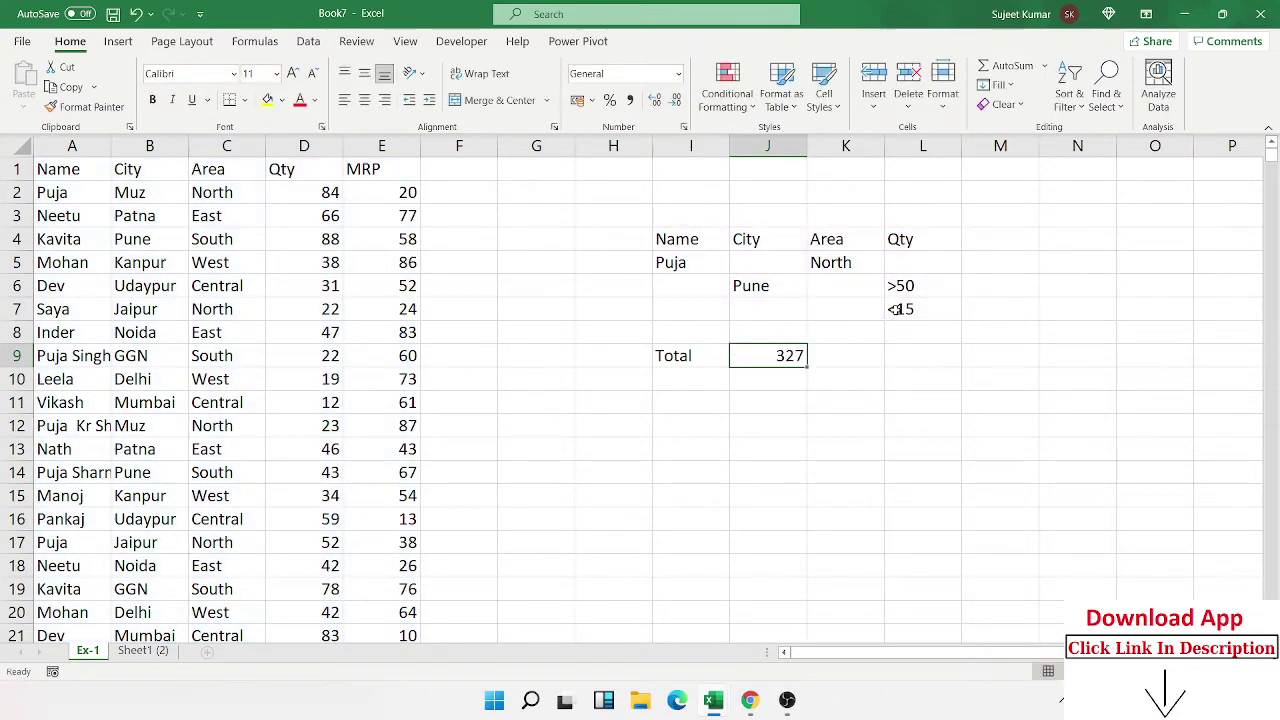
{"action": "key", "text": "Right"}
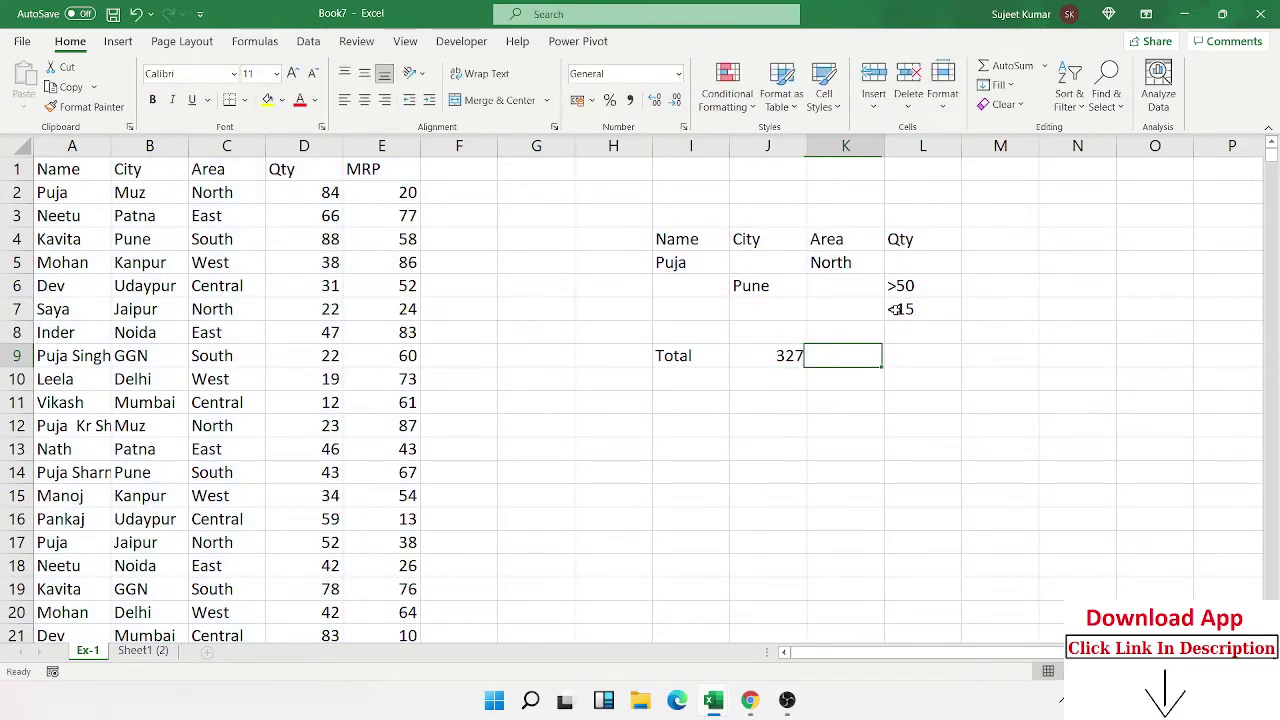
{"action": "type", "text": "="}
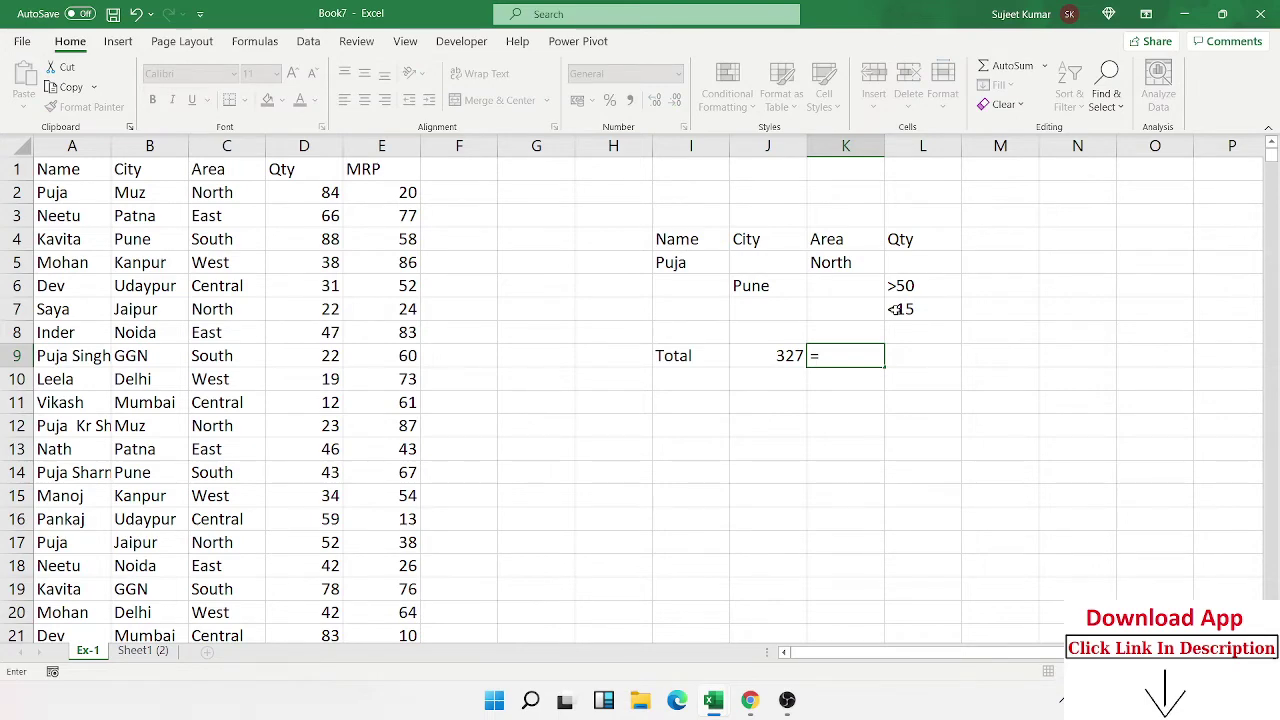
{"action": "type", "text": "d"}
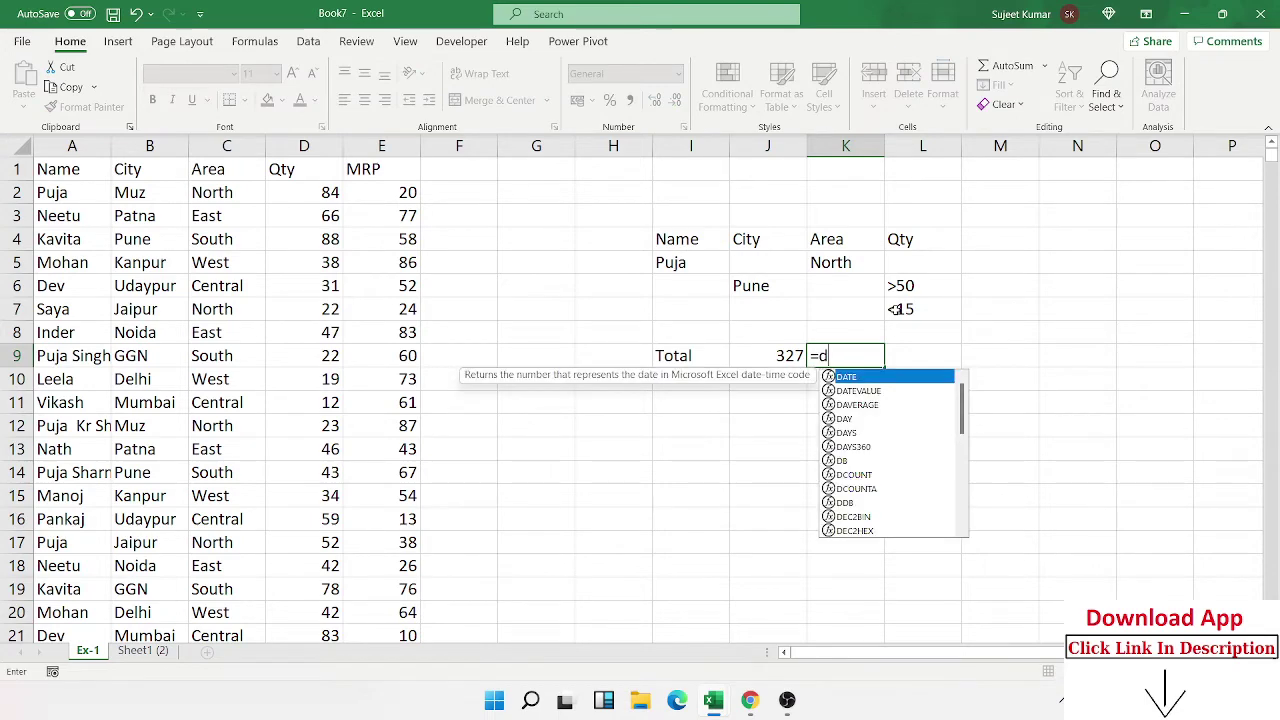
{"action": "key", "text": "BackSpace"}
{"action": "type", "text": "ds"}
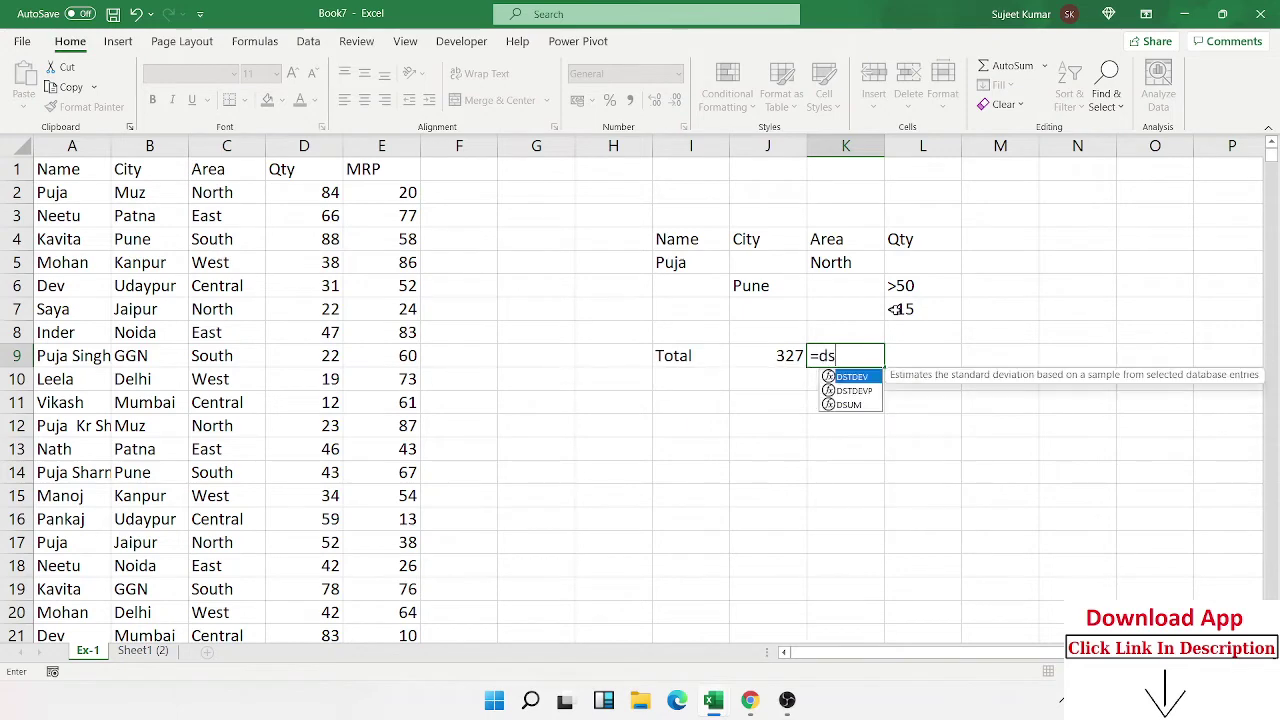
{"action": "type", "text": "um"}
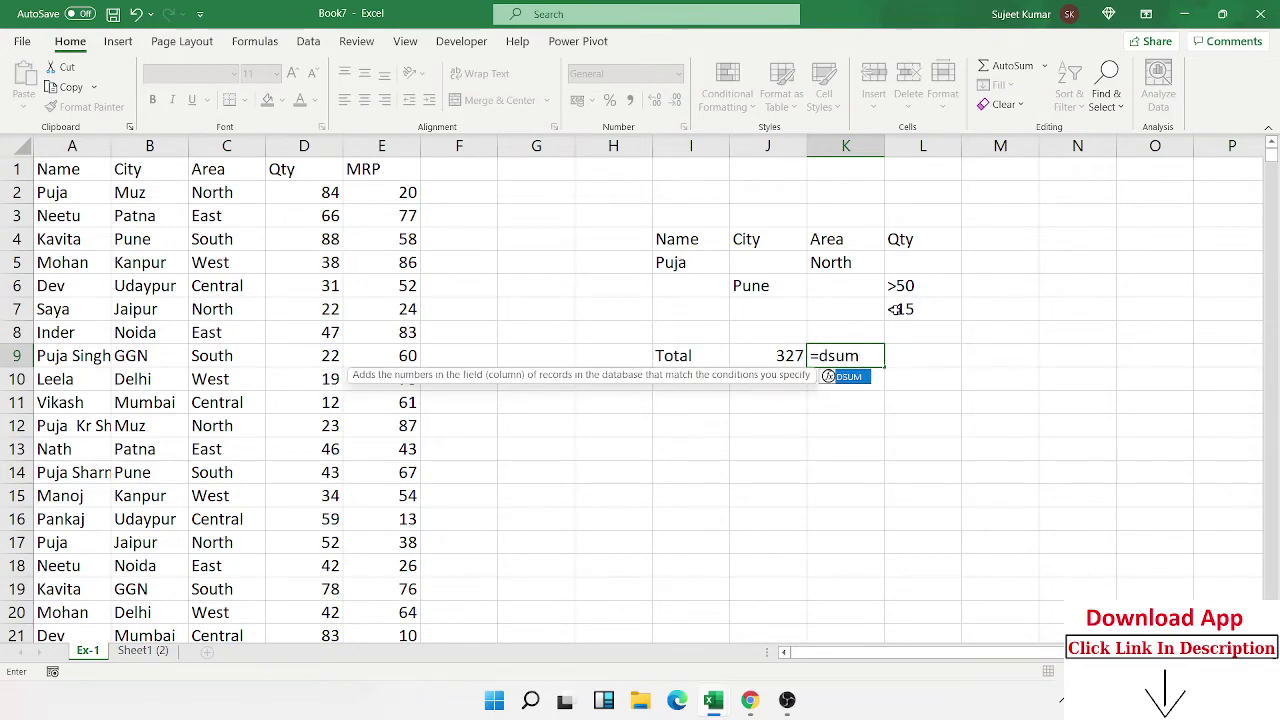
{"action": "key", "text": "Tab"}
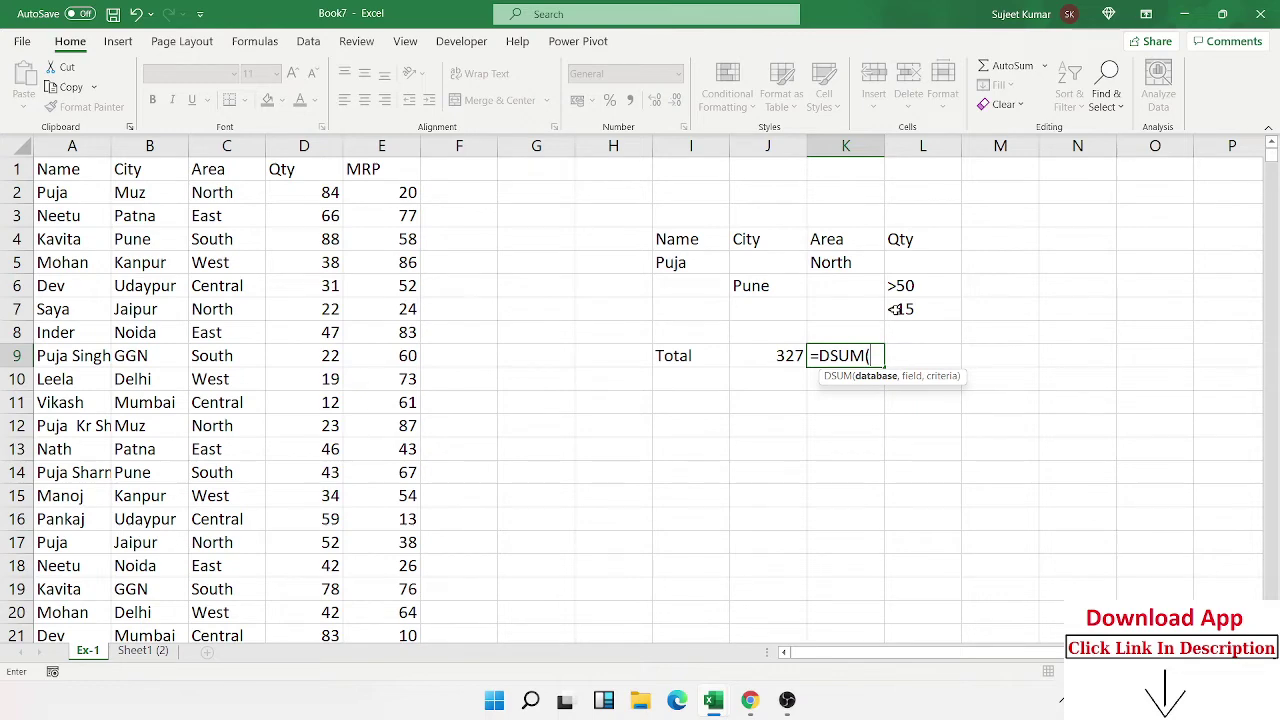
{"action": "key", "text": "BackSpace"}
{"action": "key", "text": "BackSpace"}
{"action": "key", "text": "BackSpace"}
{"action": "key", "text": "BackSpace"}
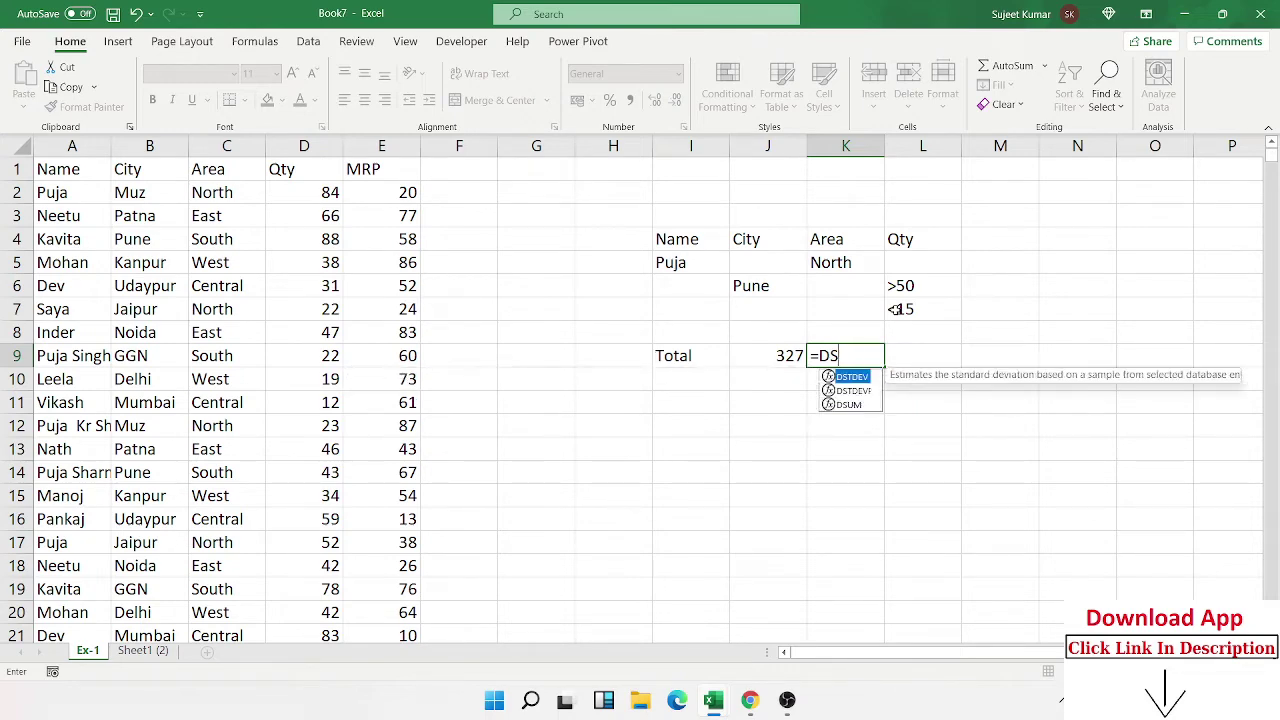
Start a DMAX formula in K9 with the sales list A1:E30 as its database
{"action": "type", "text": "max"}
{"action": "key", "text": "Tab"}
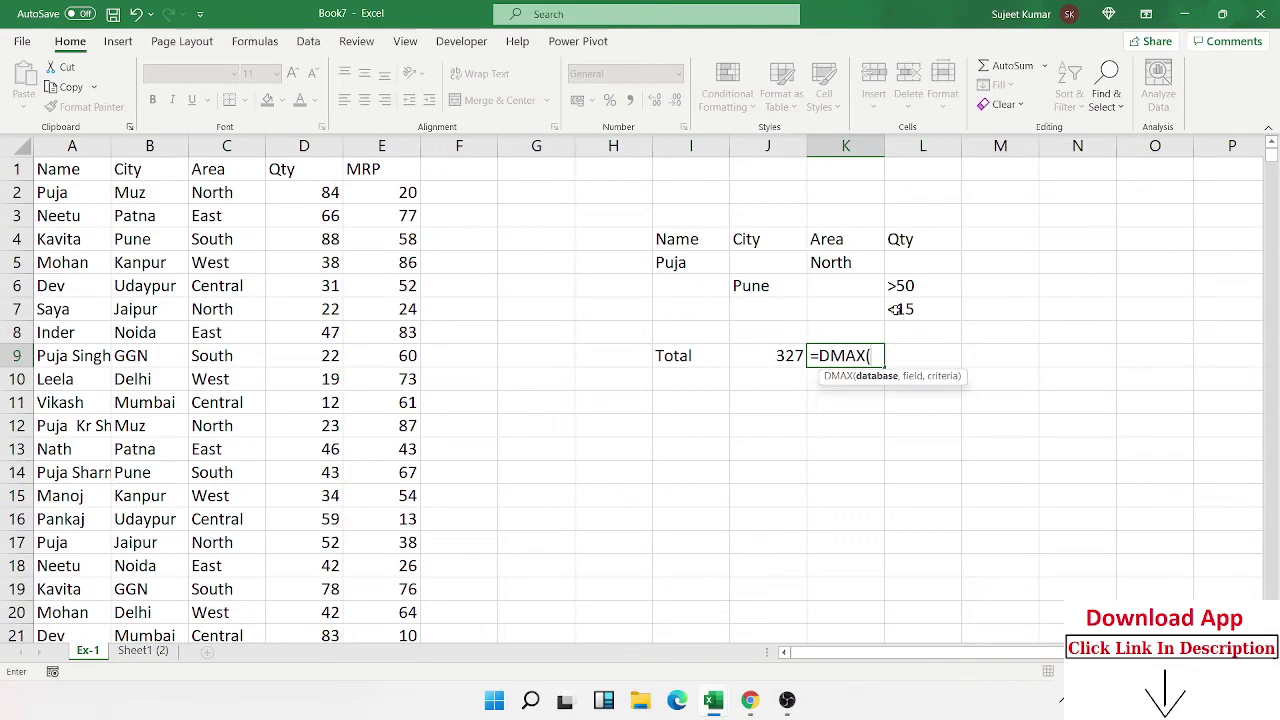
{"action": "left_click", "coordinate": [75, 165]}
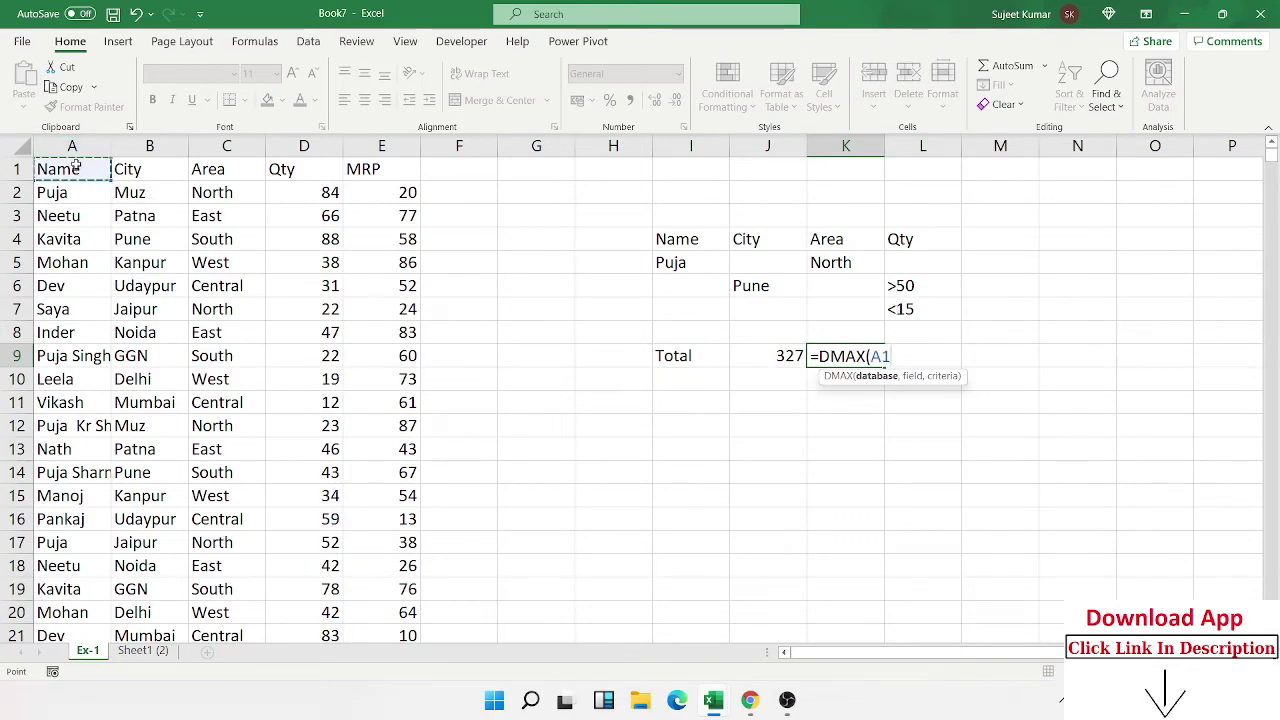
{"action": "key", "text": "ctrl+shift+Right"}
{"action": "key", "text": "ctrl+shift+Down"}
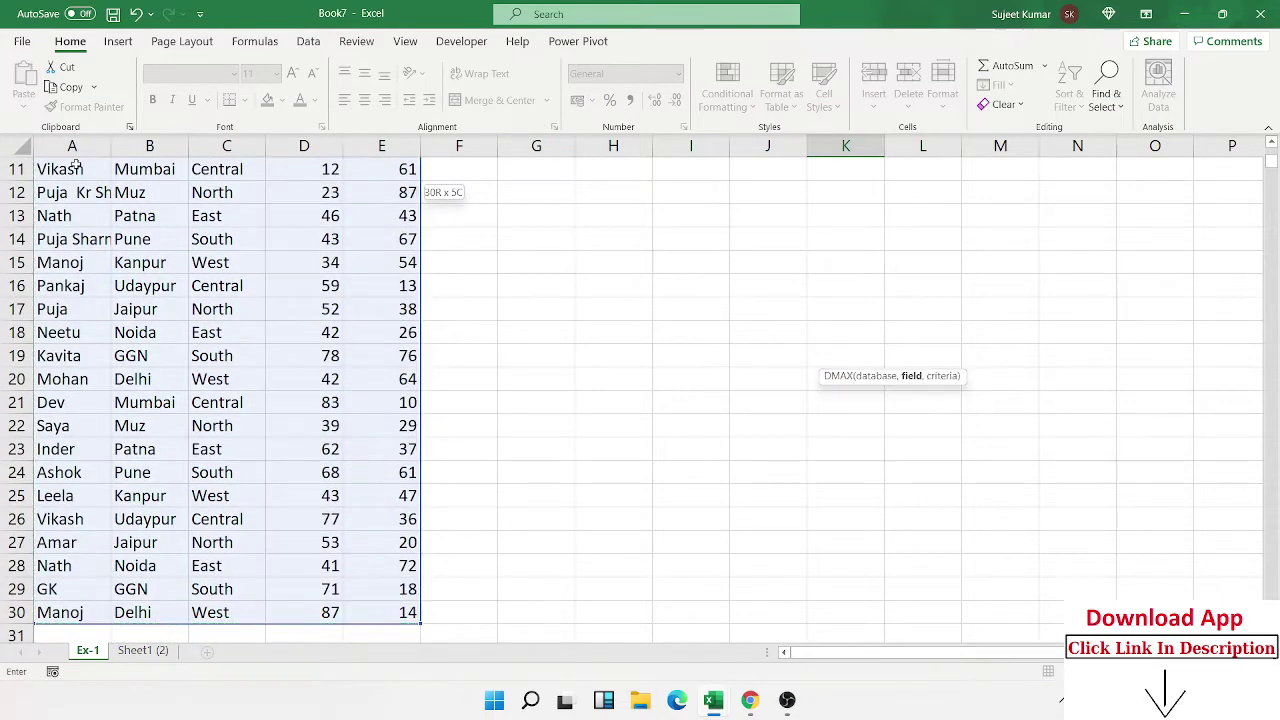
{"action": "type", "text": ","}
Complete the DMAX formula with the Qty header D1 as field and I4:L7 as criteria
{"action": "key", "text": "Up"}
{"action": "key", "text": "Down"}
{"action": "key", "text": "Up"}
{"action": "key", "text": "Up"}
{"action": "key", "text": "Left"}
{"action": "key", "text": "Left"}
{"action": "key", "text": "Left"}
{"action": "key", "text": "Left"}
{"action": "key", "text": "Left"}
{"action": "key", "text": "Left"}
{"action": "key", "text": "Left"}
{"action": "key", "text": "Left"}
{"action": "key", "text": "Up"}
{"action": "key", "text": "ctrl+Up"}
{"action": "key", "text": "Right"}
{"action": "type", "text": ","}
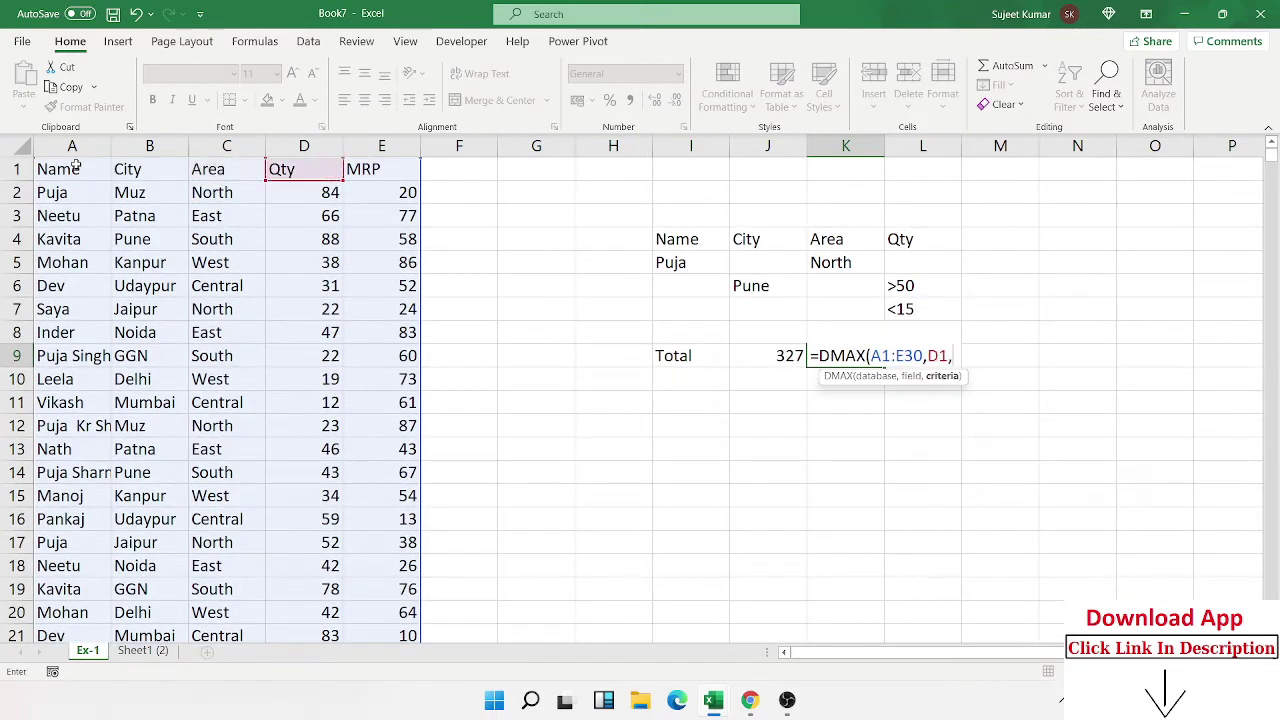
{"action": "key", "text": "Up"}
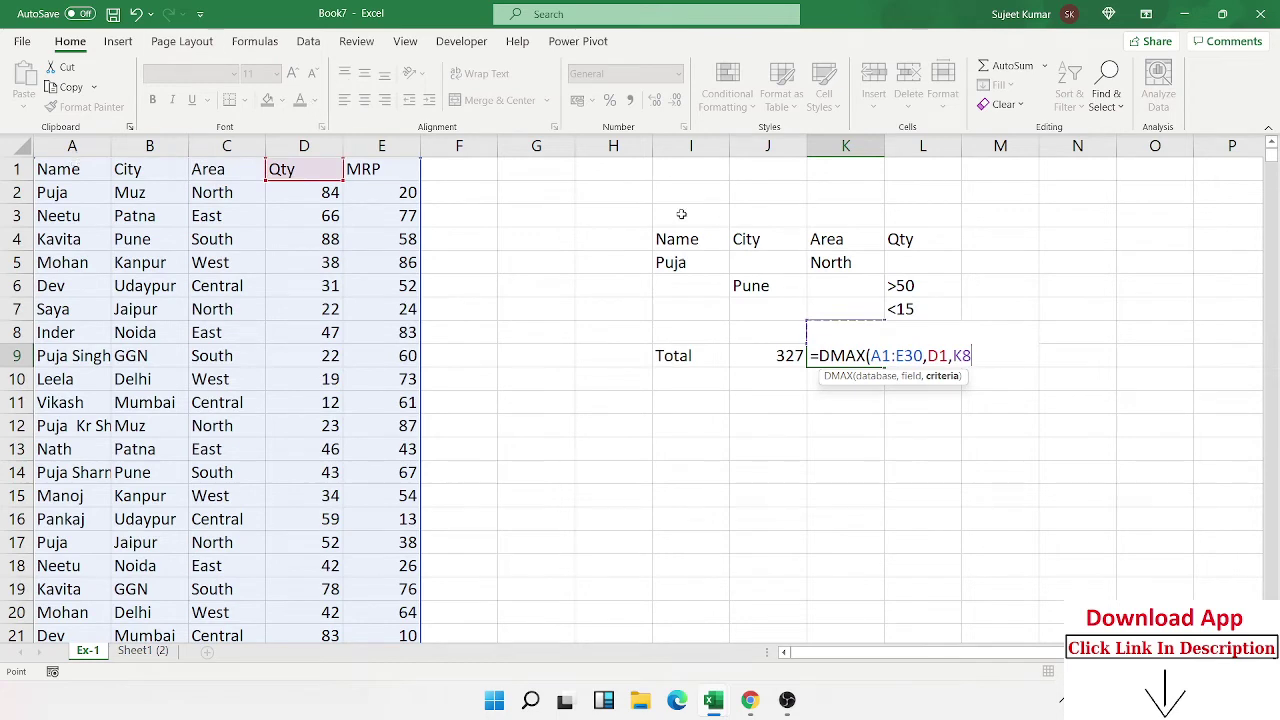
{"action": "left_click_drag", "start_coordinate": [700, 235], "coordinate": [935, 306]}
{"action": "key", "text": "Return"}
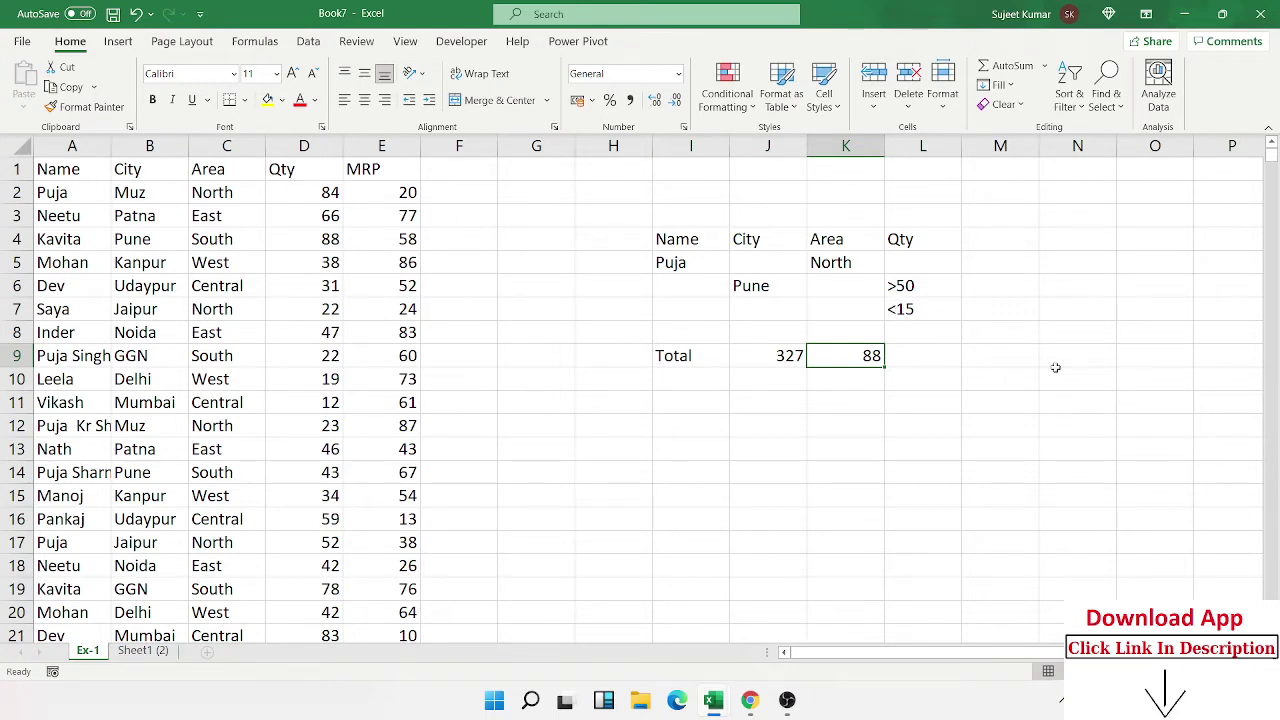
Start a DMIN formula in L9 with the sales list A1:E30 as its database
{"action": "left_click", "coordinate": [950, 353]}
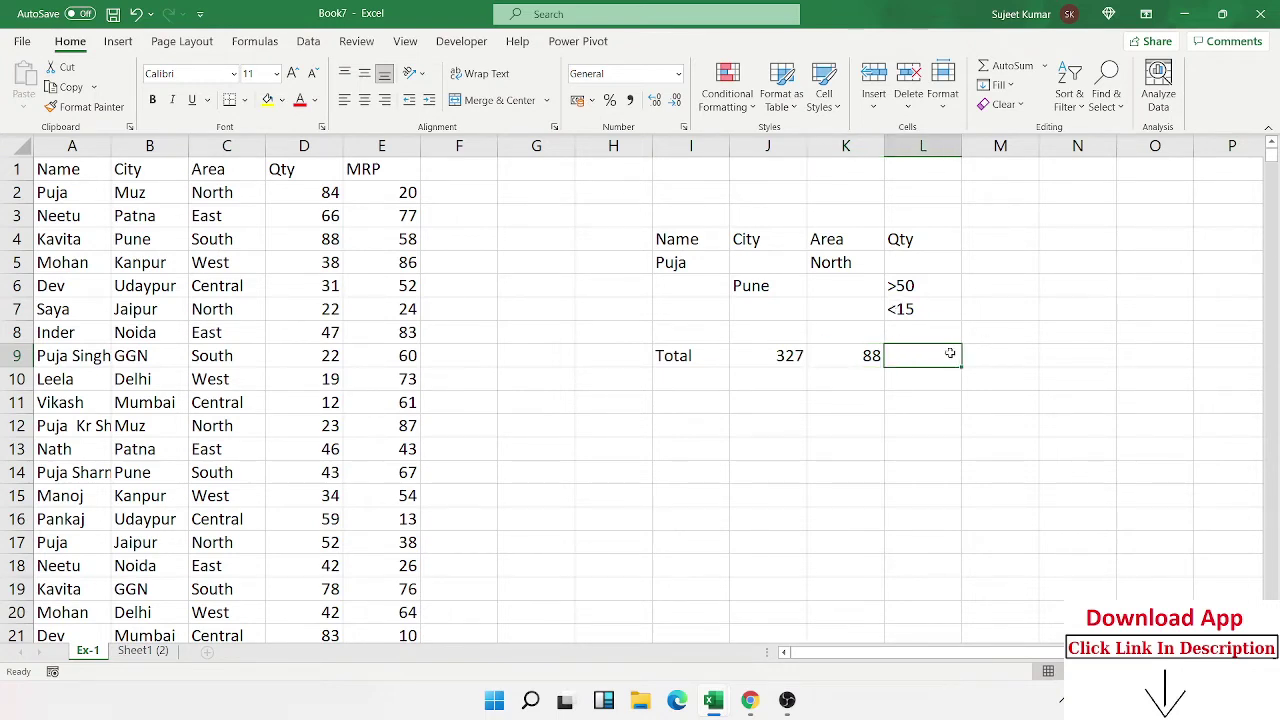
{"action": "type", "text": "=dmin"}
{"action": "key", "text": "Tab"}
{"action": "left_click", "coordinate": [72, 170]}
{"action": "key", "text": "ctrl+shift+Right"}
{"action": "key", "text": "ctrl+shift+Down"}
{"action": "type", "text": ","}
{"action": "scroll", "coordinate": [151, 190], "scroll_direction": "up", "scroll_amount": 4}
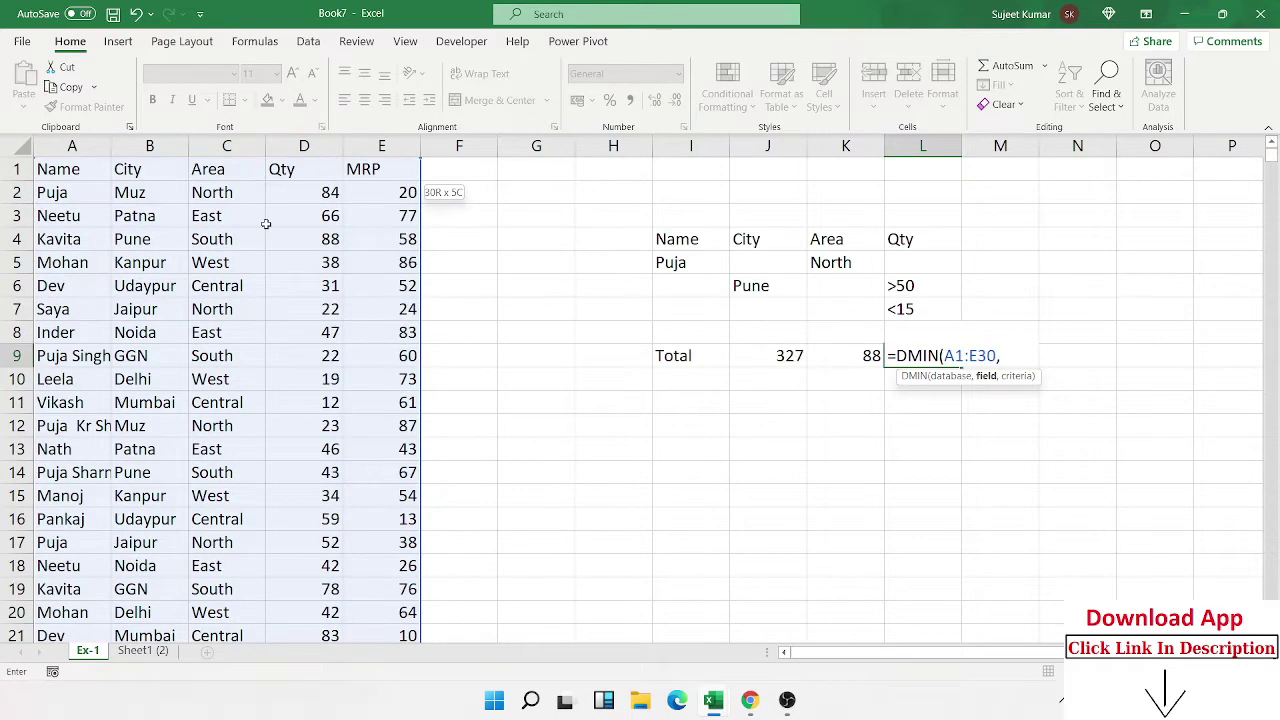
Complete the DMIN formula with the Qty header D1 as field and I4:L6 as criteria, and return to L9
{"action": "left_click", "coordinate": [281, 170]}
{"action": "type", "text": ","}
{"action": "left_click_drag", "start_coordinate": [682, 242], "coordinate": [920, 288]}
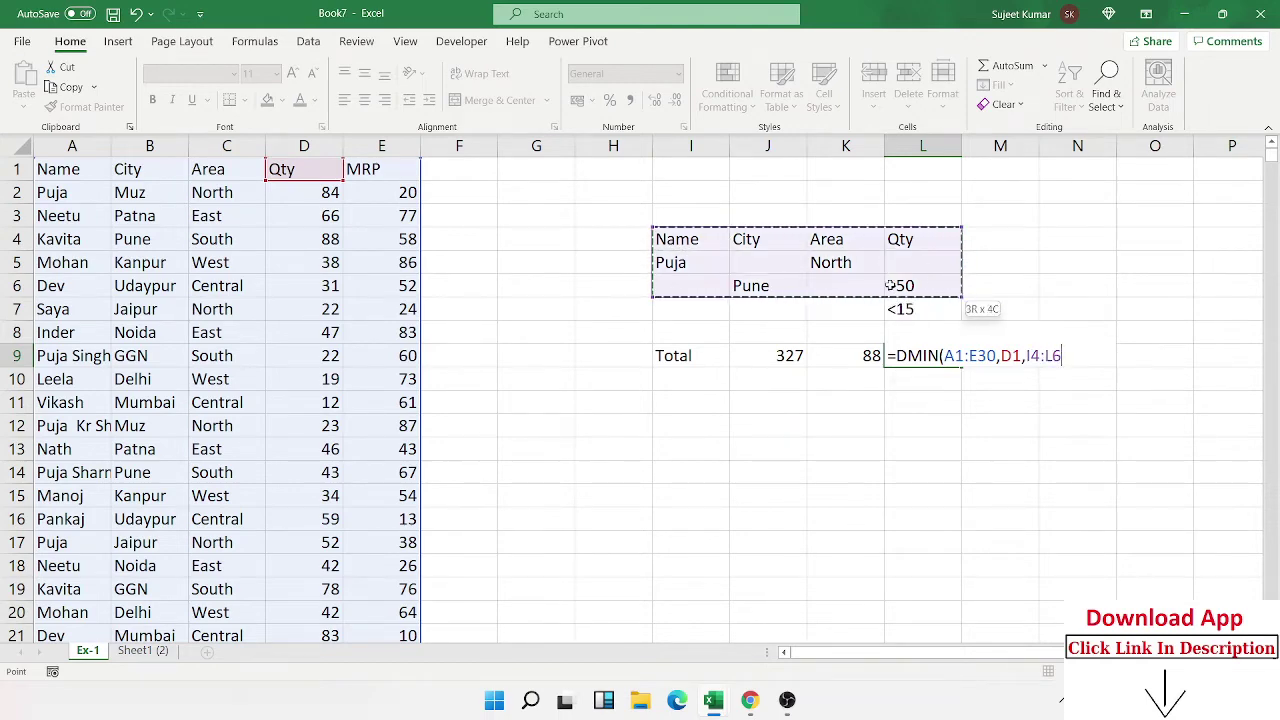
{"action": "key", "text": "Return"}
{"action": "left_click", "coordinate": [660, 402]}
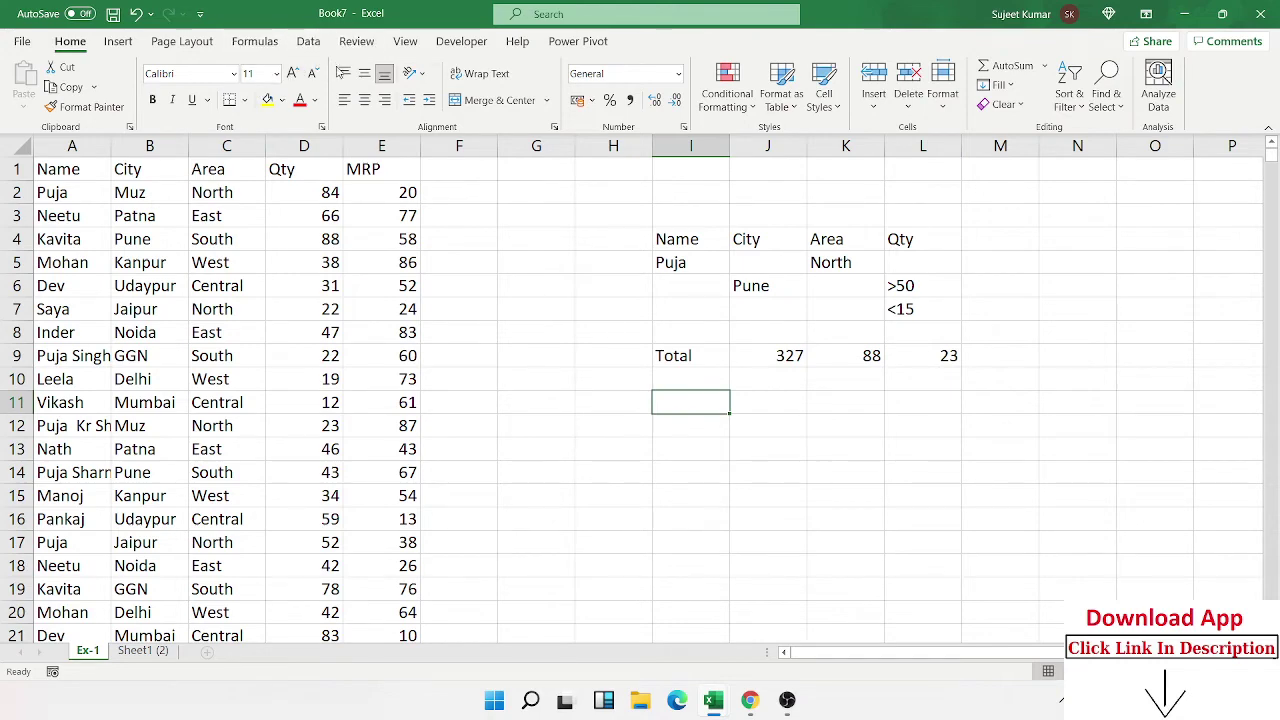
{"action": "left_click", "coordinate": [926, 351]}
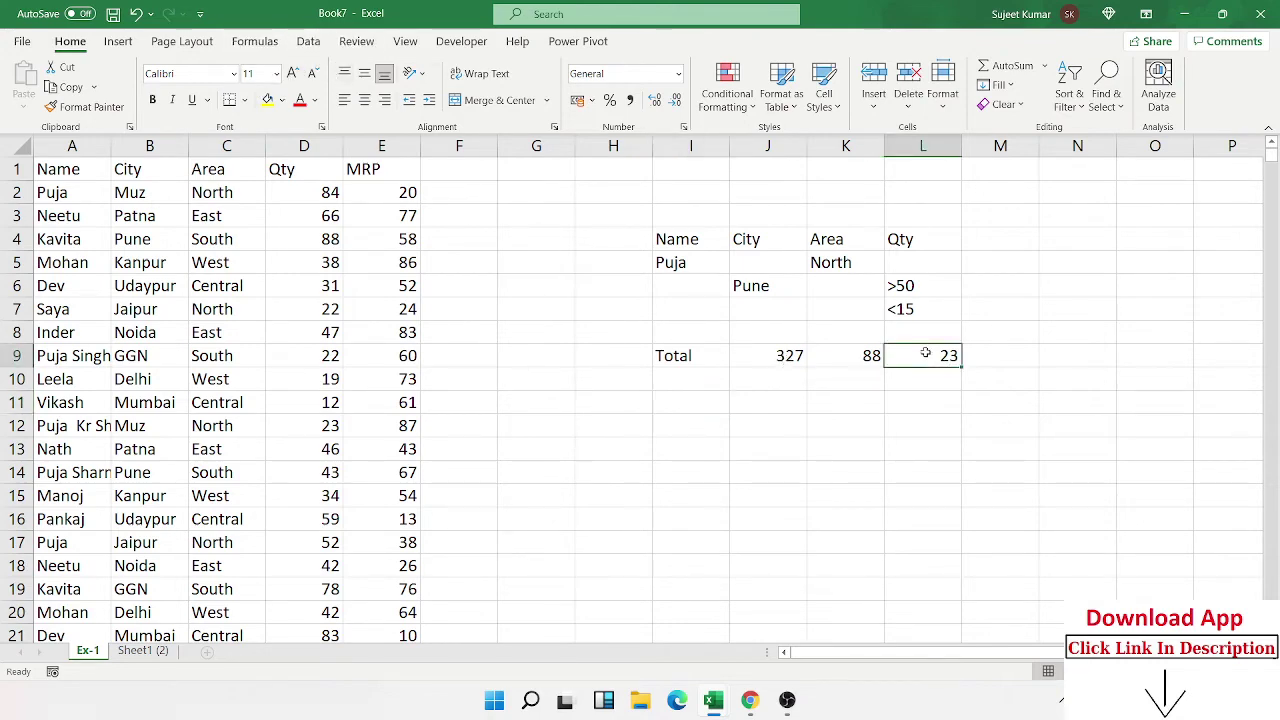
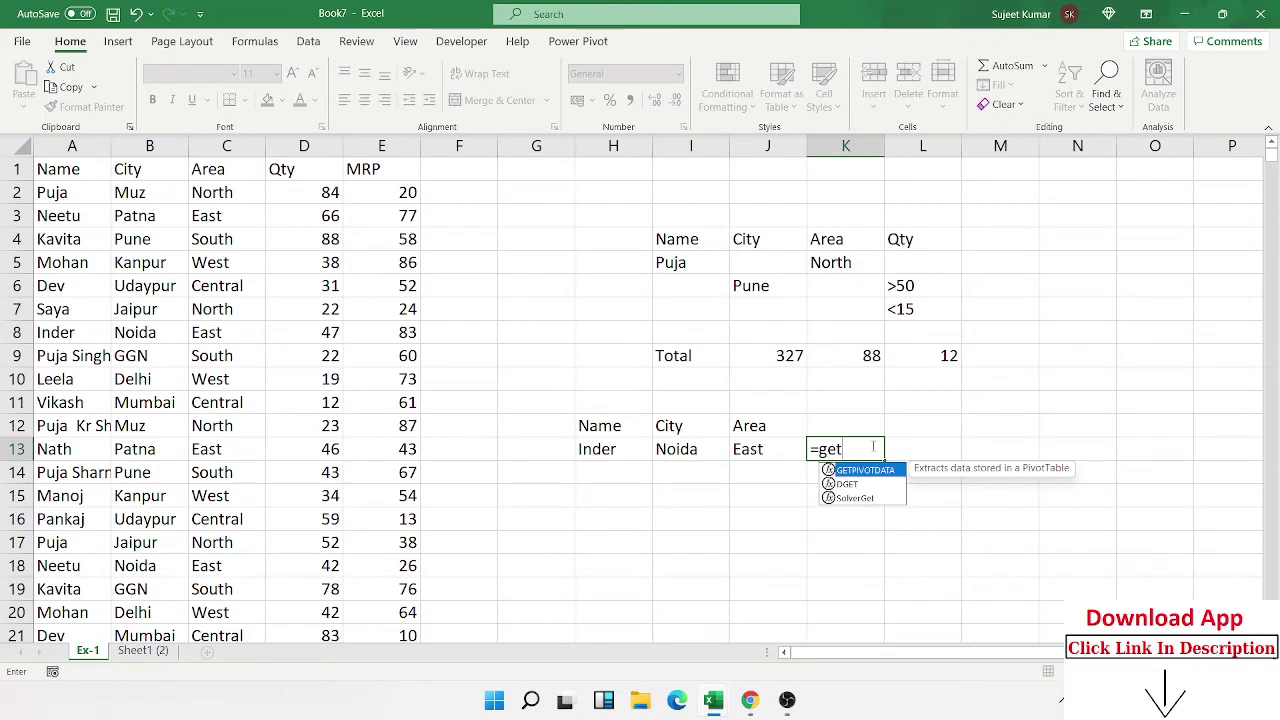
Make the formula in K13 a DGET function with the sales list A1:E30 as its database
{"action": "key", "text": "Down"}
{"action": "key", "text": "Tab"}
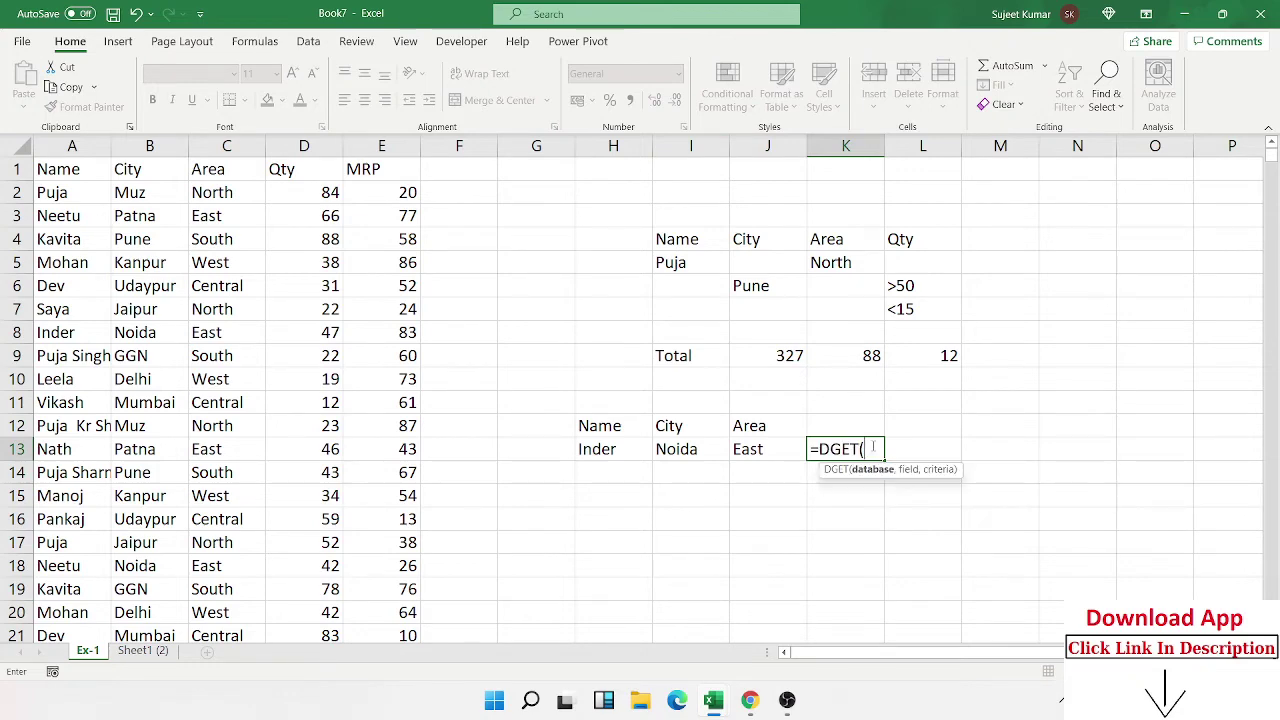
{"action": "left_click_drag", "start_coordinate": [58, 169], "coordinate": [215, 170]}
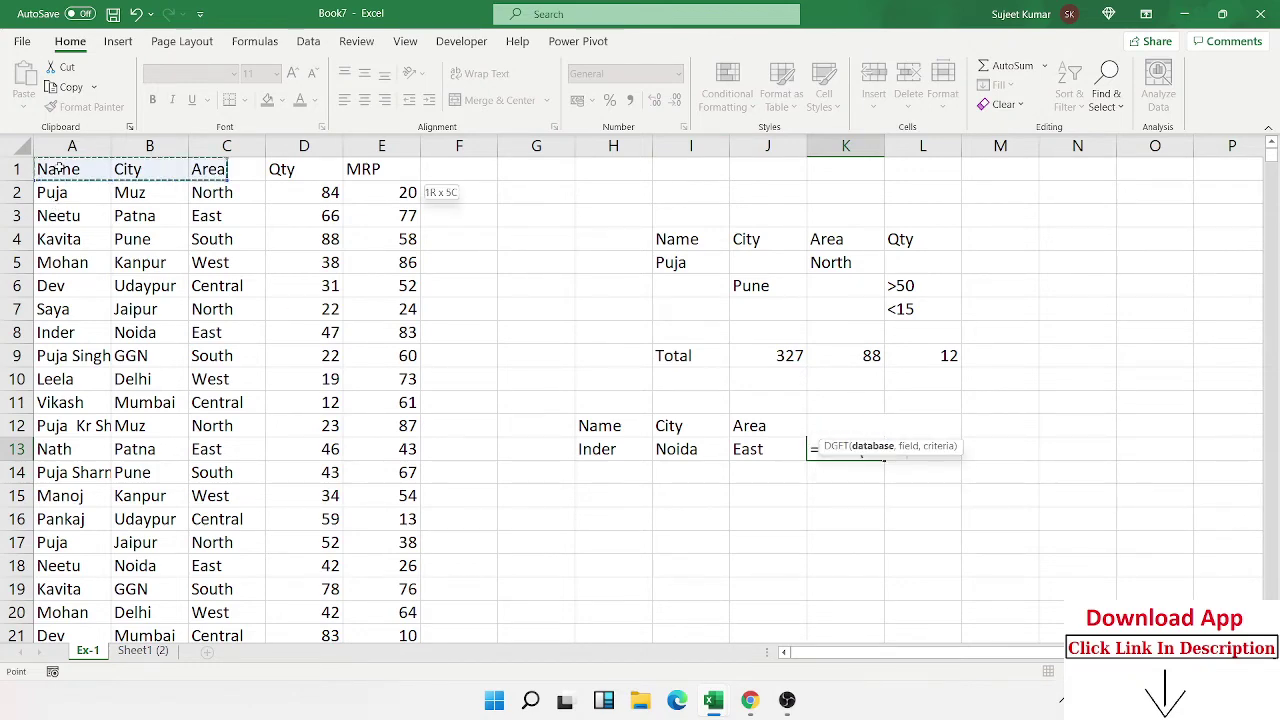
{"action": "key", "text": "ctrl+shift+Down"}
{"action": "type", "text": ","}
Set the Qty header D1 as the field of the DGET formula in K13
{"action": "key", "text": "Up"}
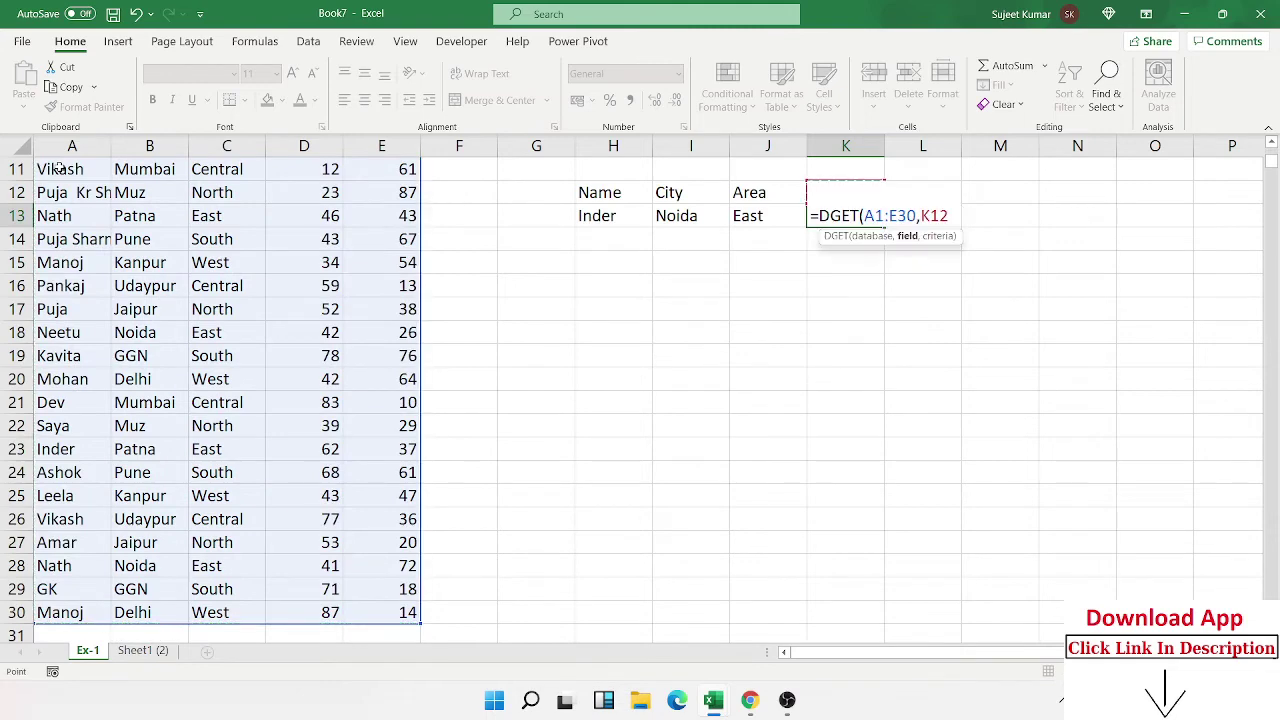
{"action": "key", "text": "Up"}
{"action": "key", "text": "Up"}
{"action": "key", "text": "Up"}
{"action": "key", "text": "Up"}
{"action": "key", "text": "Up"}
{"action": "key", "text": "Up"}
{"action": "key", "text": "Up"}
{"action": "key", "text": "Up"}
{"action": "key", "text": "Up"}
{"action": "key", "text": "Up"}
{"action": "key", "text": "Up"}
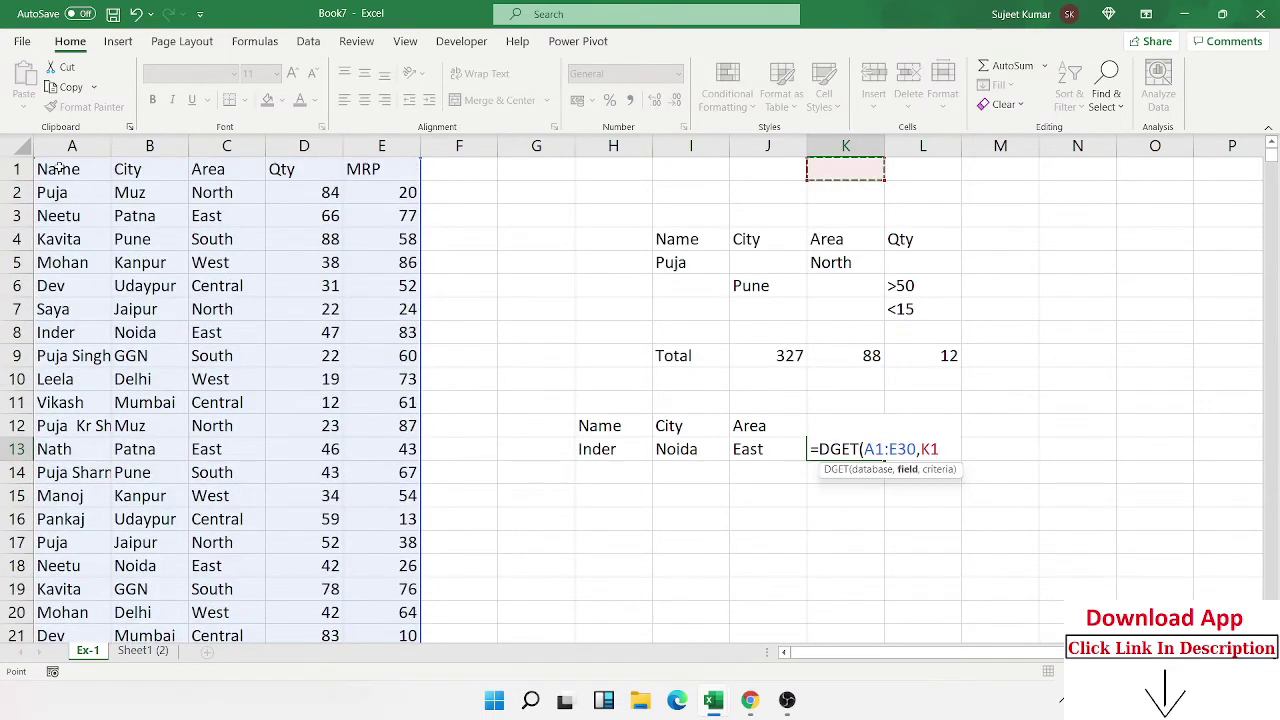
{"action": "key", "text": "Left"}
{"action": "key", "text": "Home"}
{"action": "key", "text": "Right"}
{"action": "key", "text": "Right"}
{"action": "key", "text": "Right"}
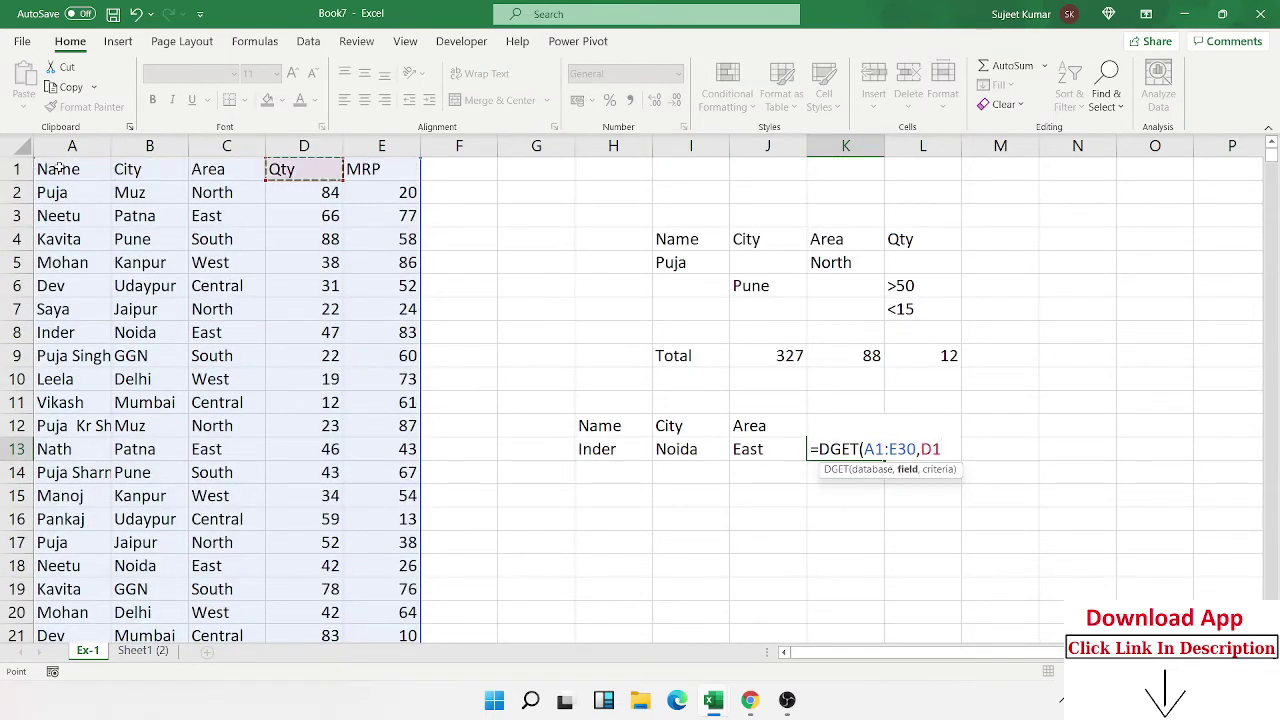
{"action": "type", "text": ","}
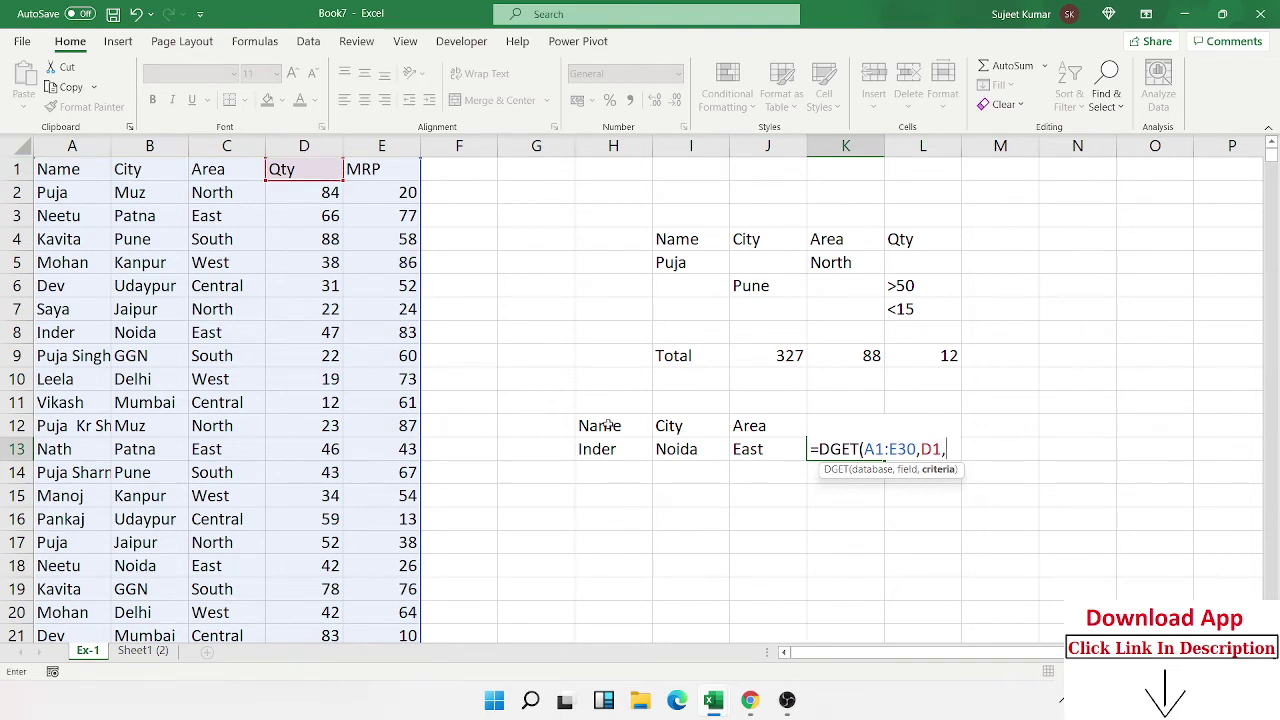
Complete the DGET formula with H12:J13 as criteria and return to K13
{"action": "left_click_drag", "start_coordinate": [608, 425], "coordinate": [737, 447]}
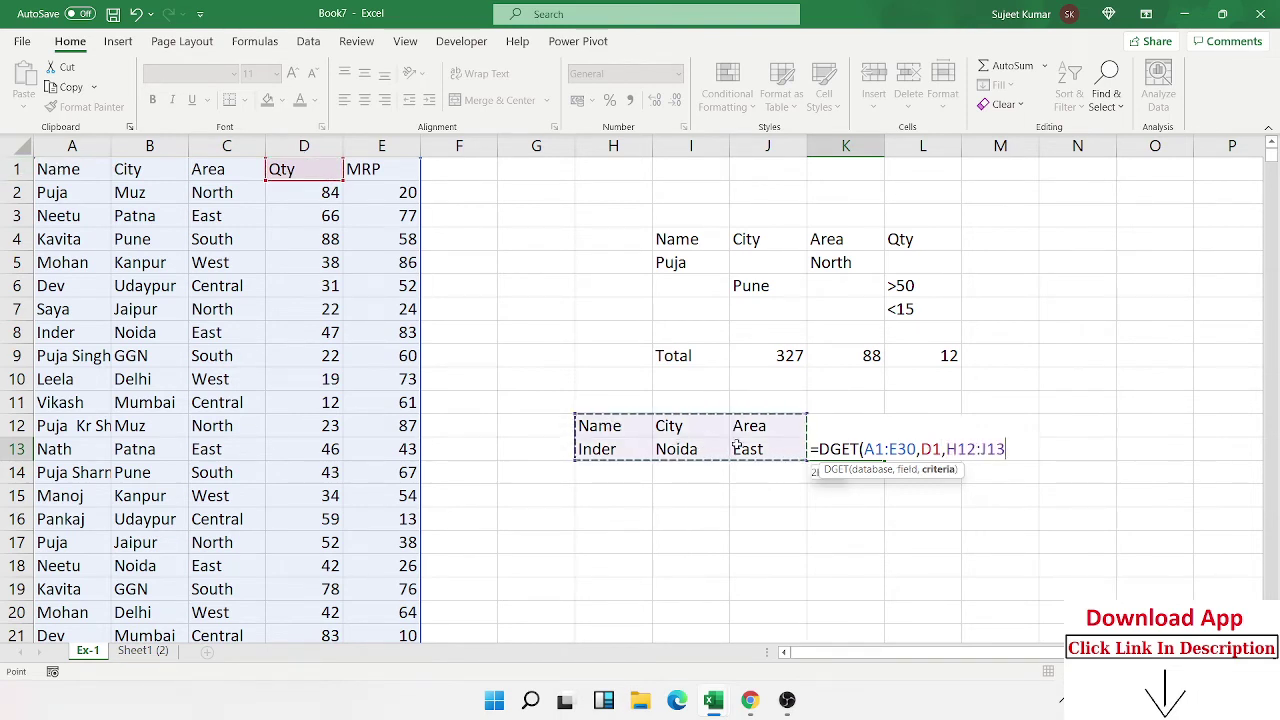
{"action": "key", "text": "Return"}
{"action": "key", "text": "Up"}
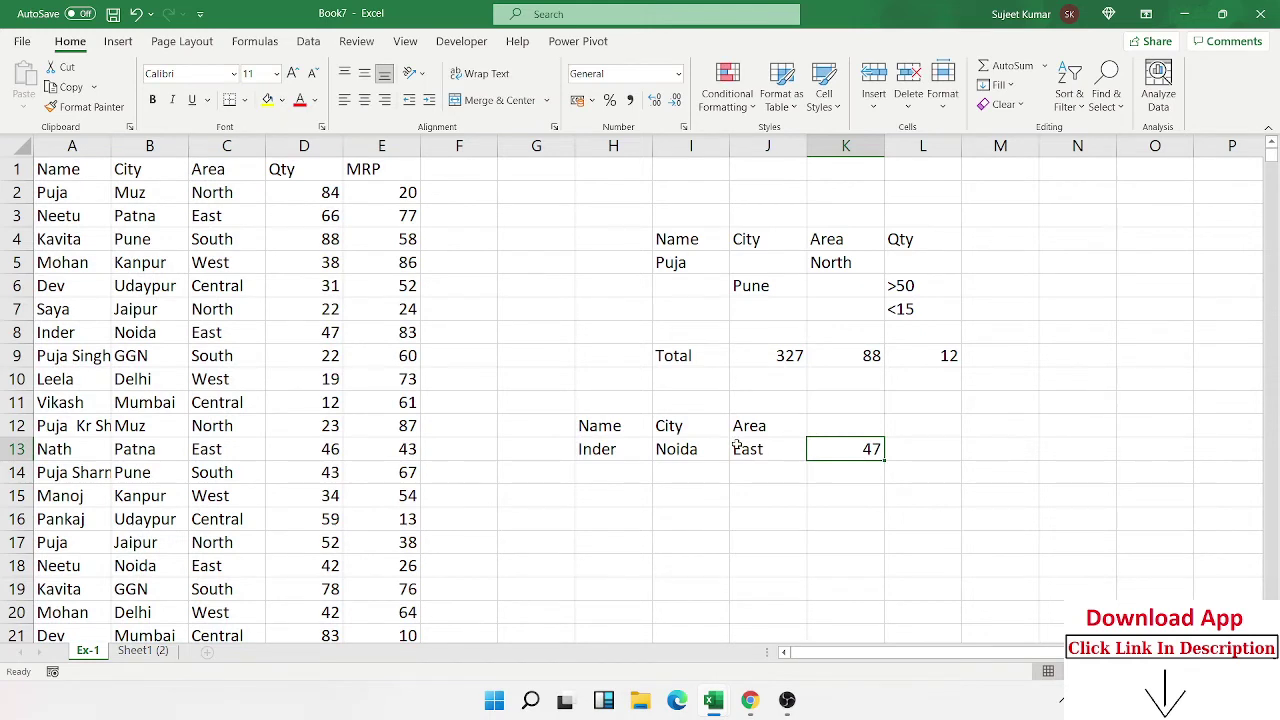
Review the DGET formula in K13 with its criteria range and arguments, leaving the formula as it is
{"action": "left_click_drag", "start_coordinate": [600, 428], "coordinate": [757, 445]}
{"action": "left_click", "coordinate": [829, 446]}
{"action": "double_click", "coordinate": [830, 449]}
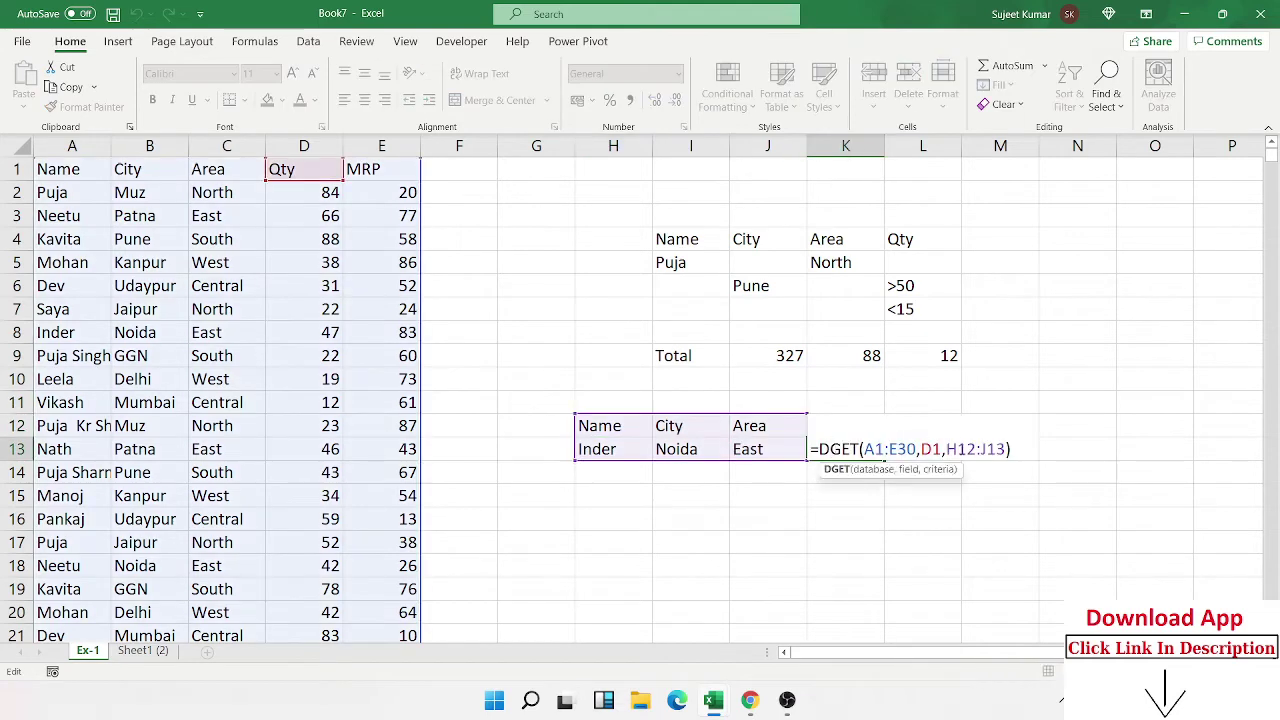
{"action": "left_click", "coordinate": [962, 449]}
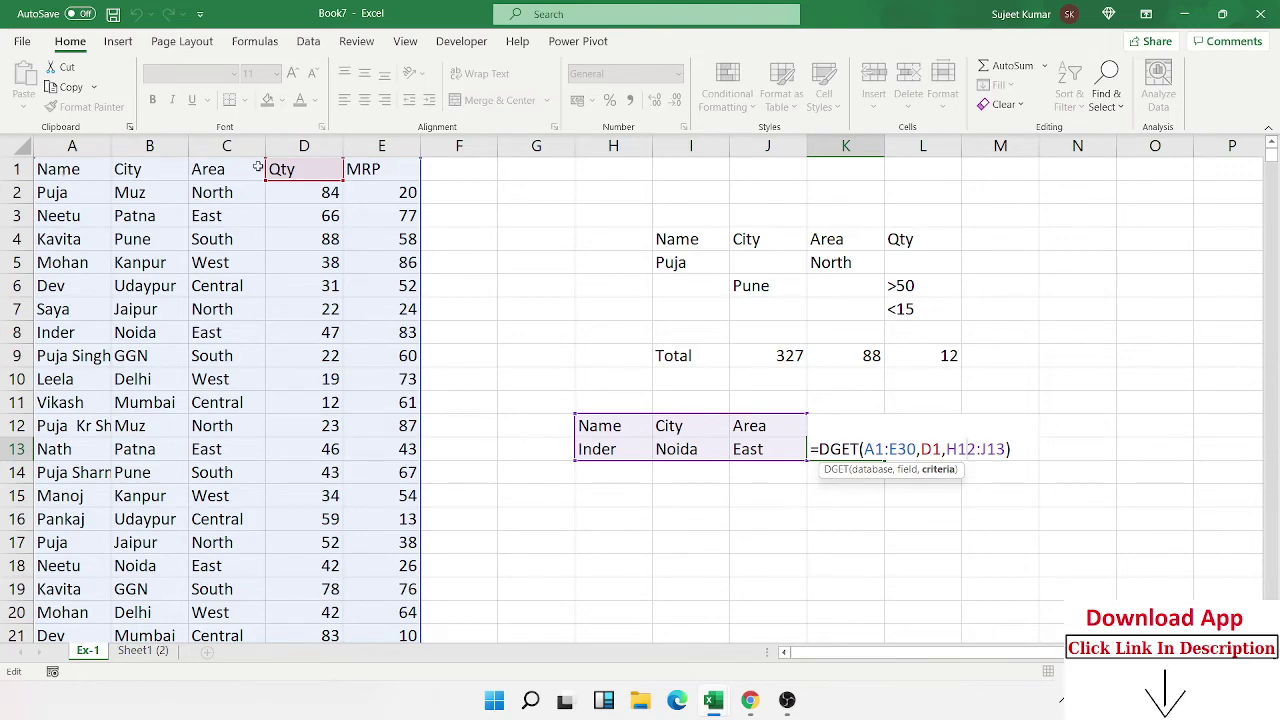
{"action": "key", "text": "ctrl+Return"}
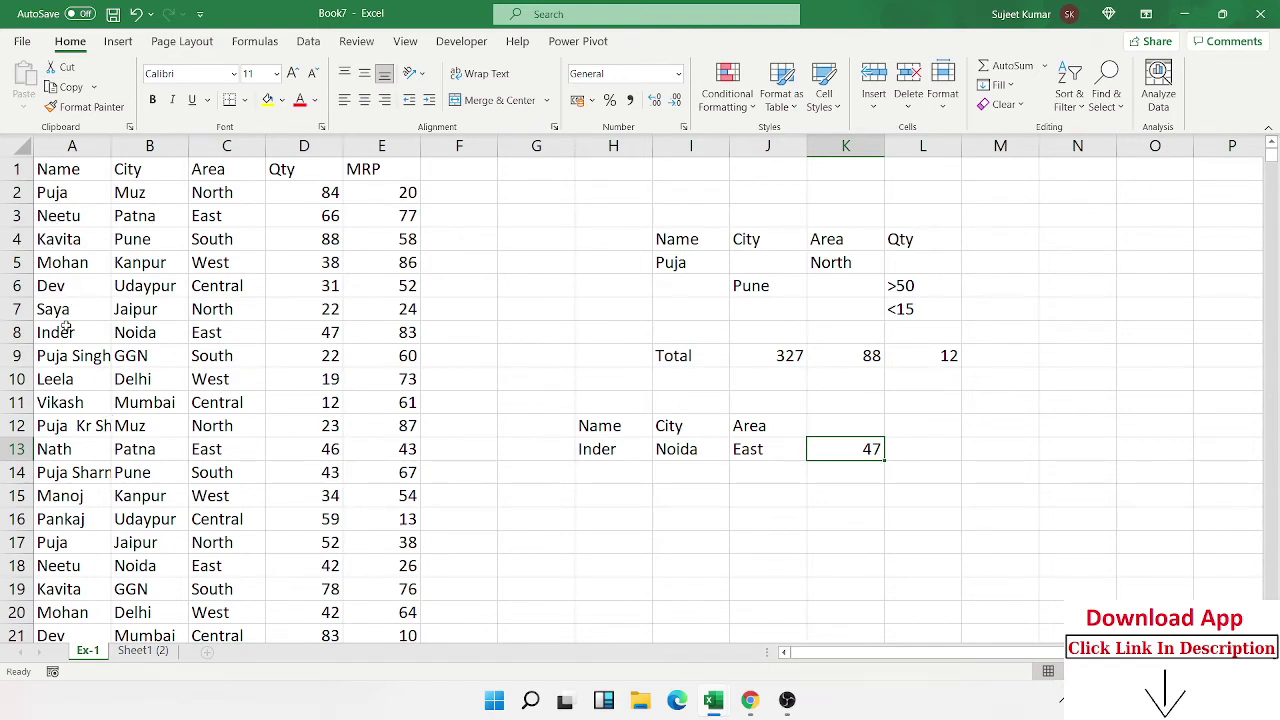
Try filling A8:C8 down into row 9 to create a duplicate match for DGET, and undo the fill
{"action": "left_click_drag", "start_coordinate": [66, 328], "coordinate": [228, 356]}
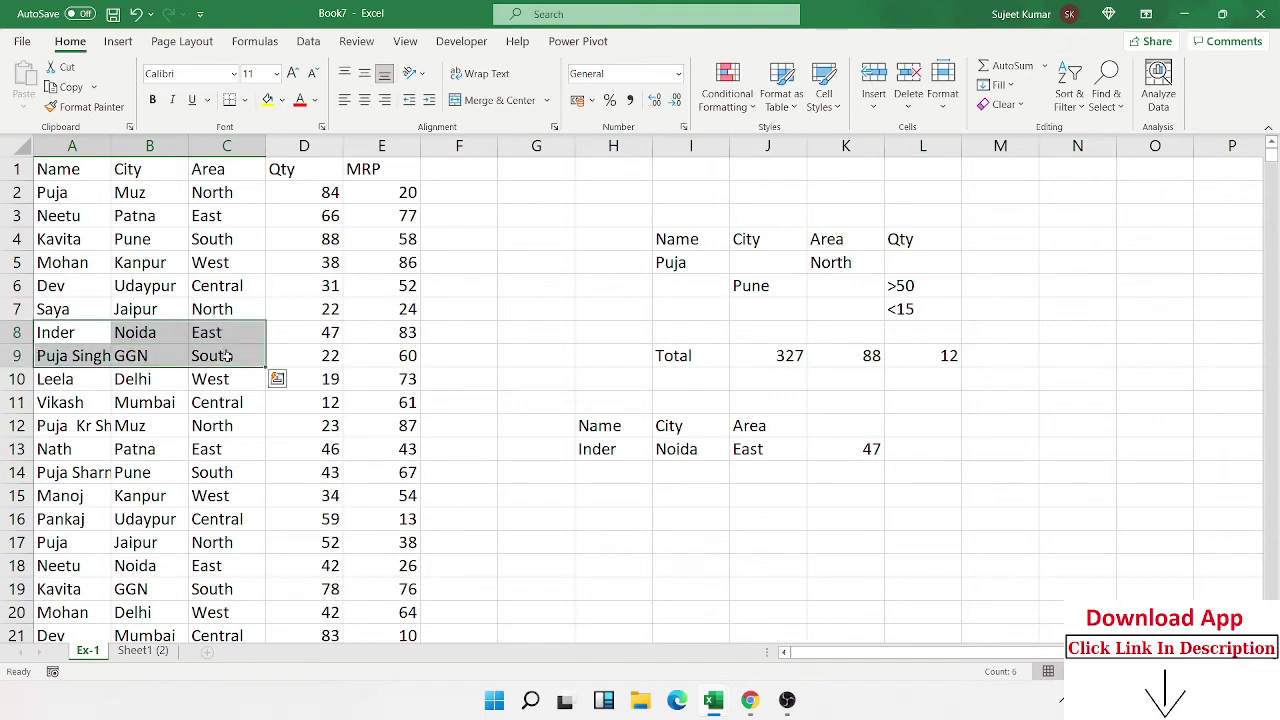
{"action": "key", "text": "ctrl+d"}
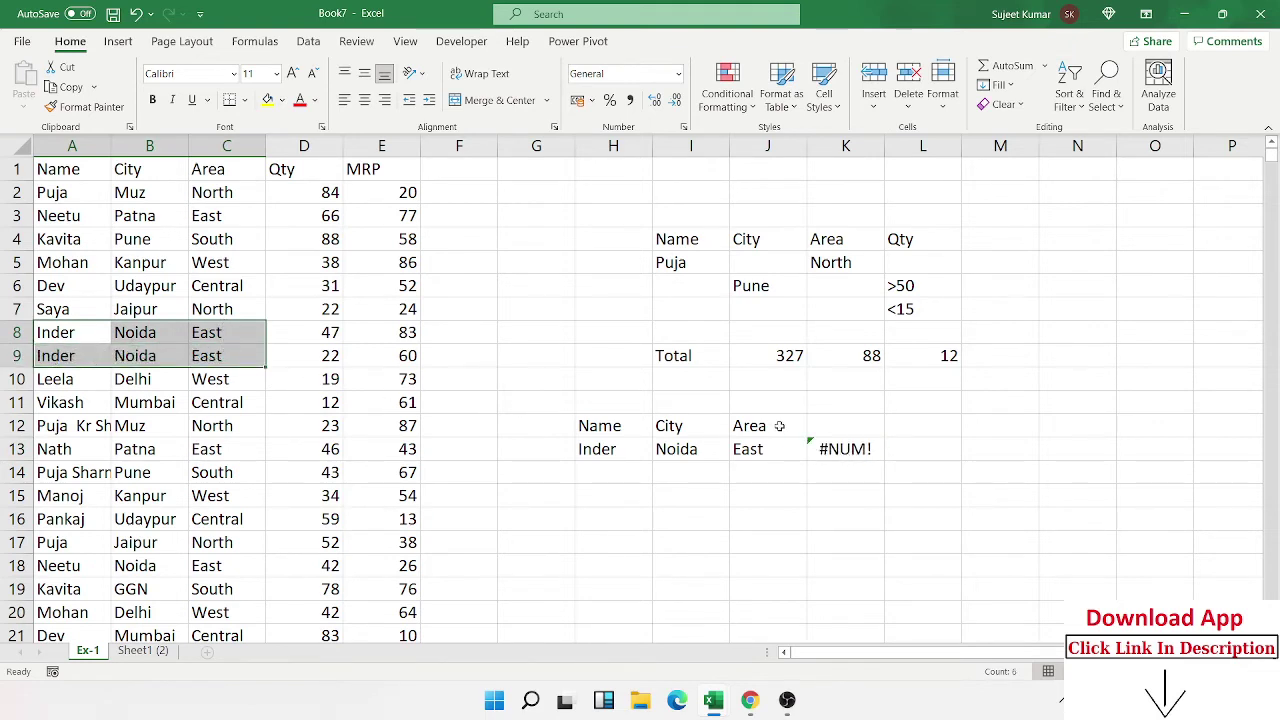
{"action": "key", "text": "ctrl+z"}
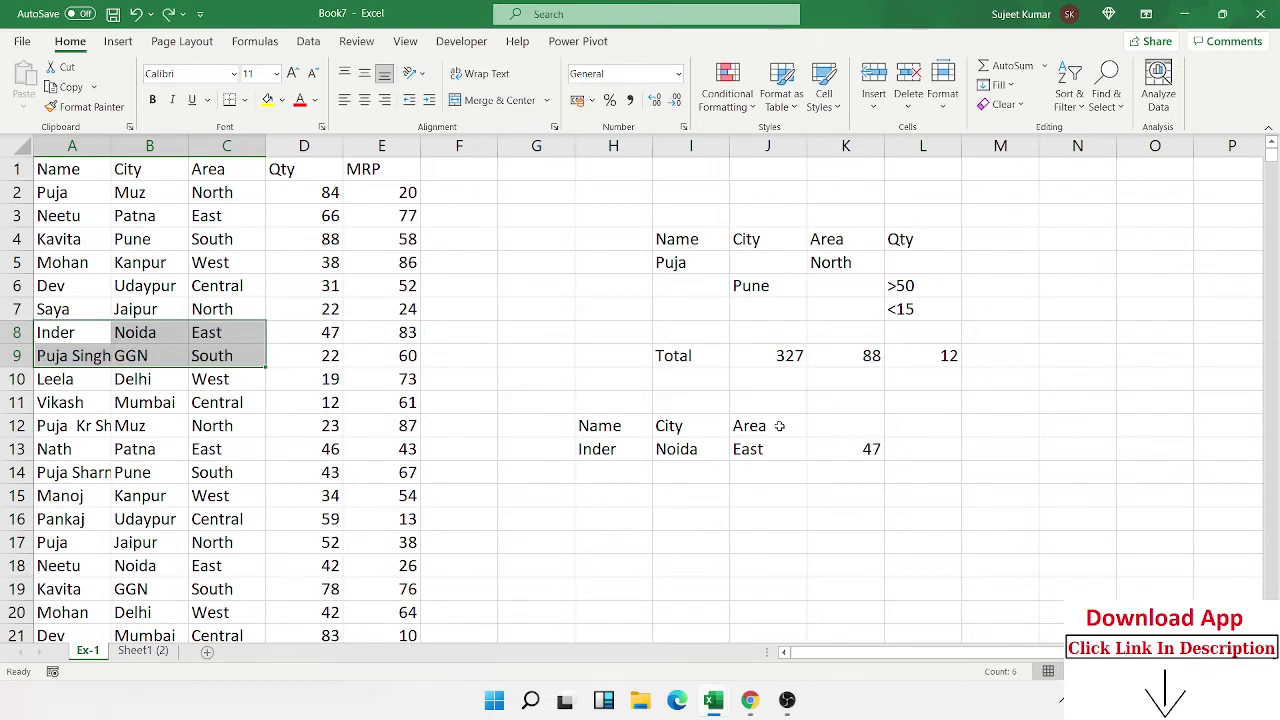
{"action": "left_click", "coordinate": [1077, 374]}
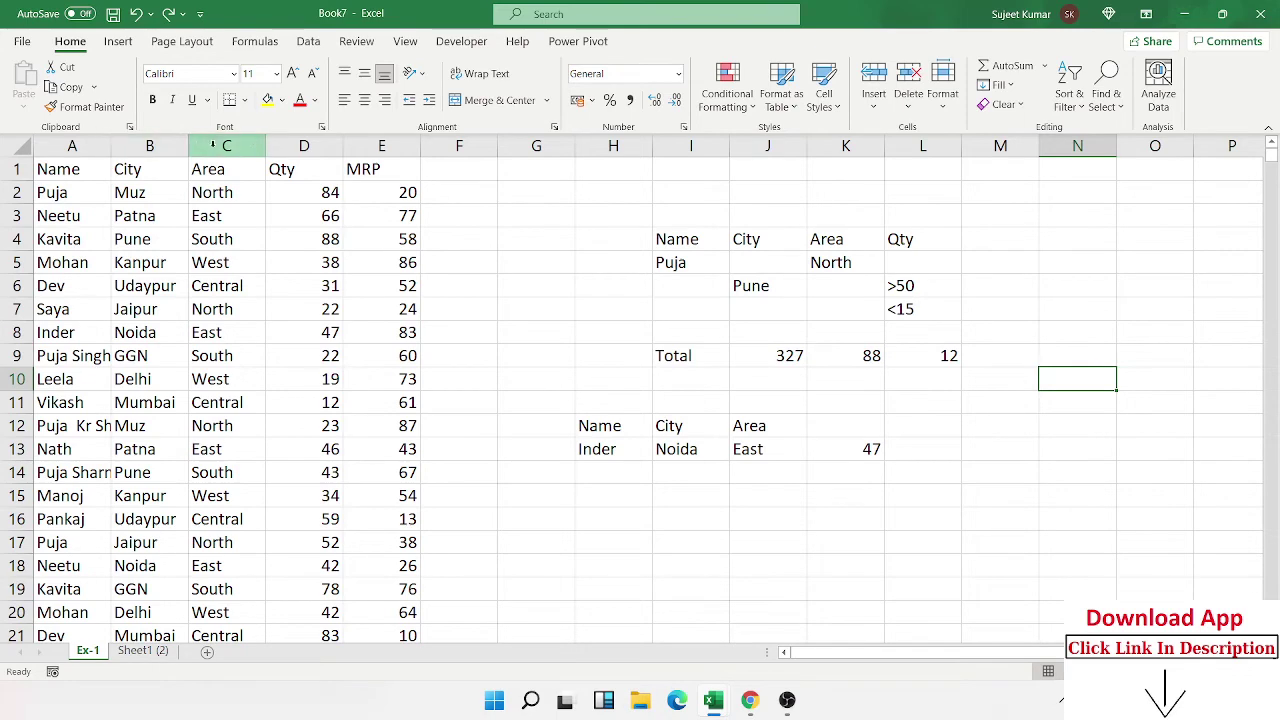
Turn on the Show formula bar display option in the advanced Excel options and apply it
{"action": "left_click", "coordinate": [22, 41]}
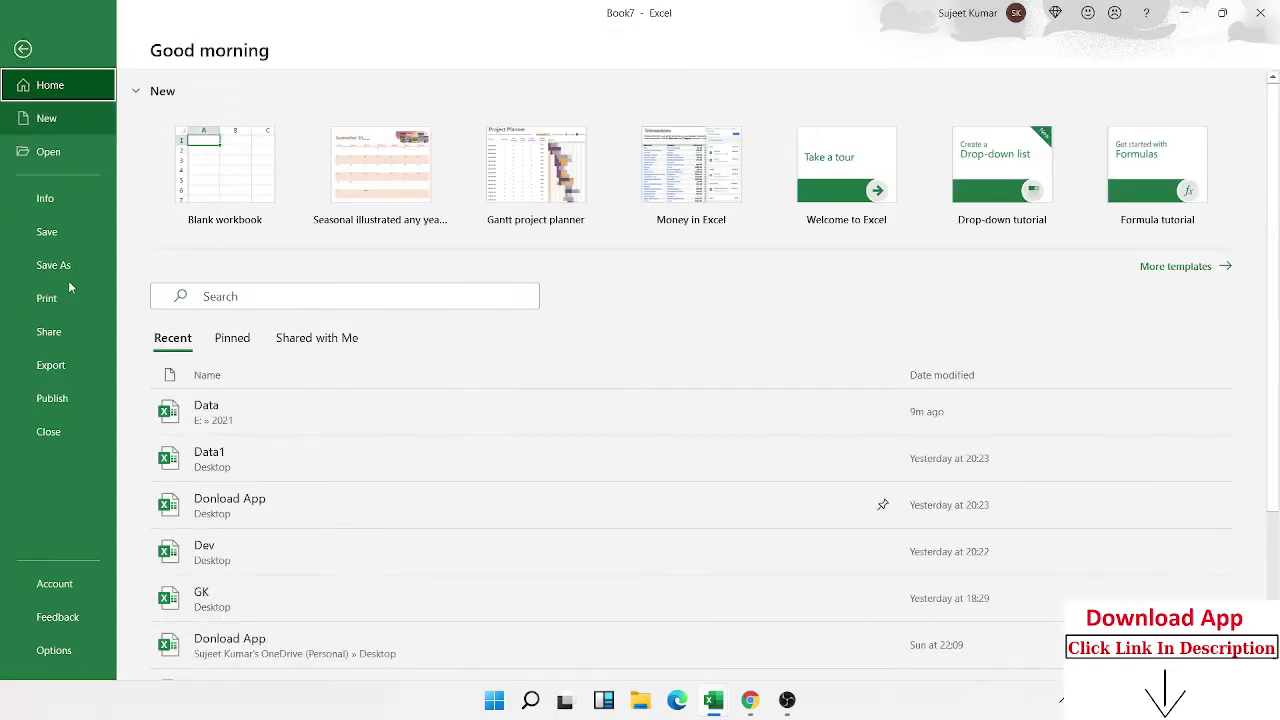
{"action": "left_click", "coordinate": [45, 649]}
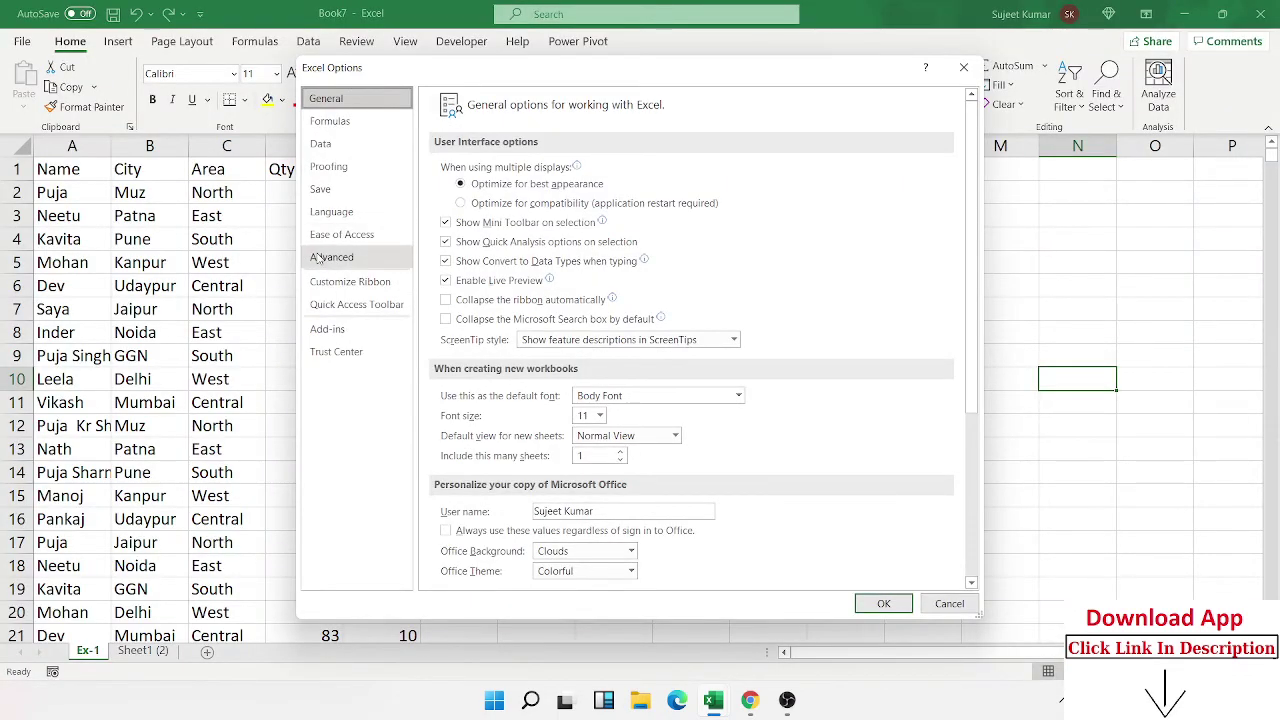
{"action": "left_click", "coordinate": [333, 258]}
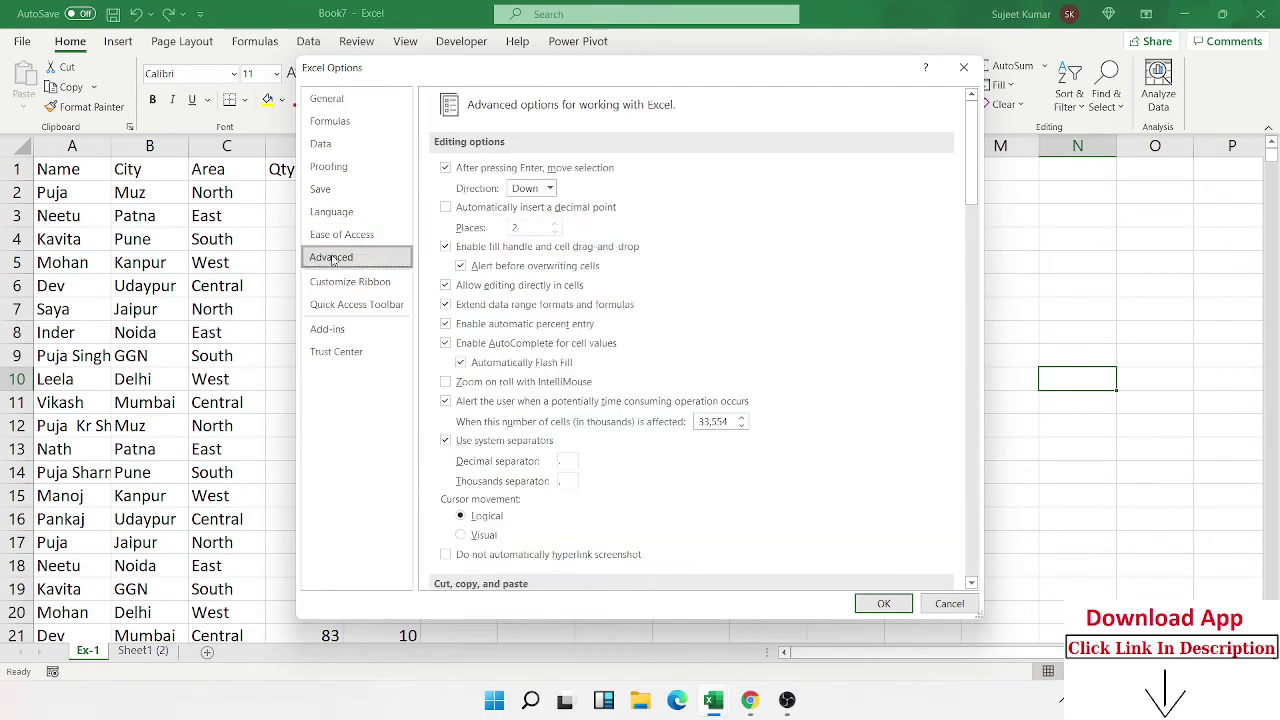
{"action": "scroll", "coordinate": [634, 333], "scroll_direction": "down", "scroll_amount": 8}
{"action": "scroll", "coordinate": [634, 335], "scroll_direction": "down", "scroll_amount": 10}
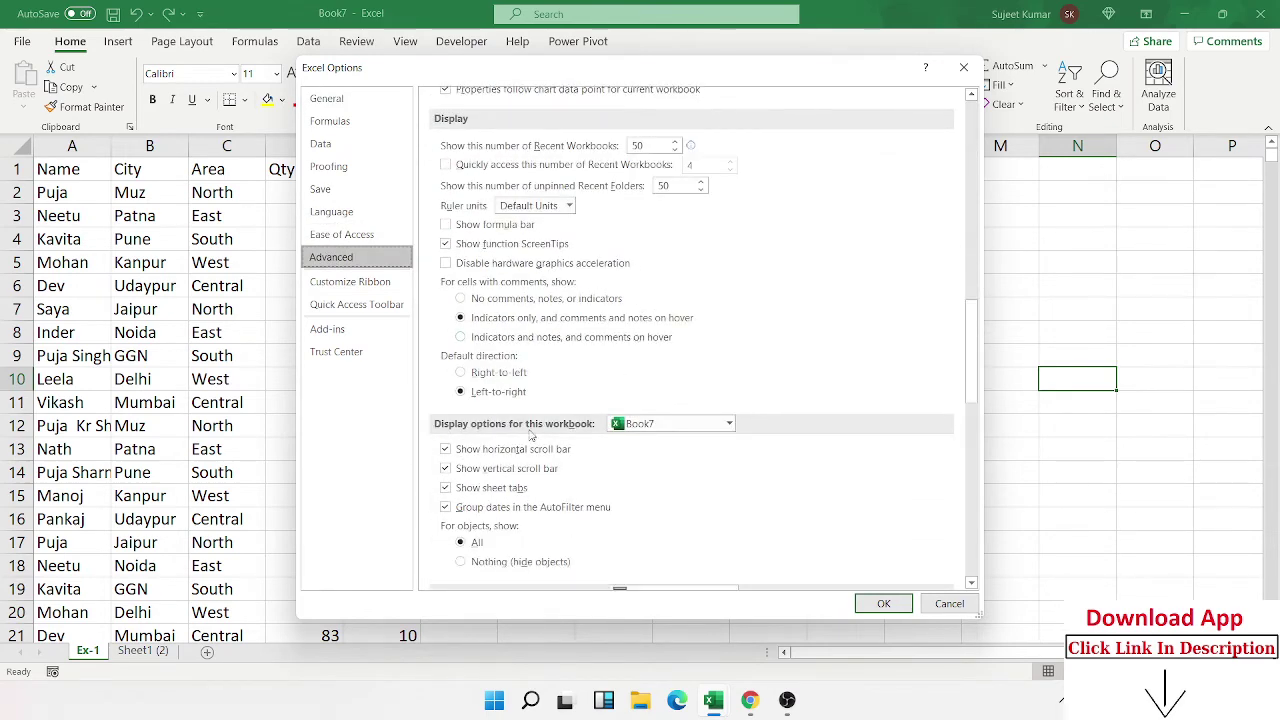
{"action": "scroll", "coordinate": [508, 458], "scroll_direction": "up", "scroll_amount": 3}
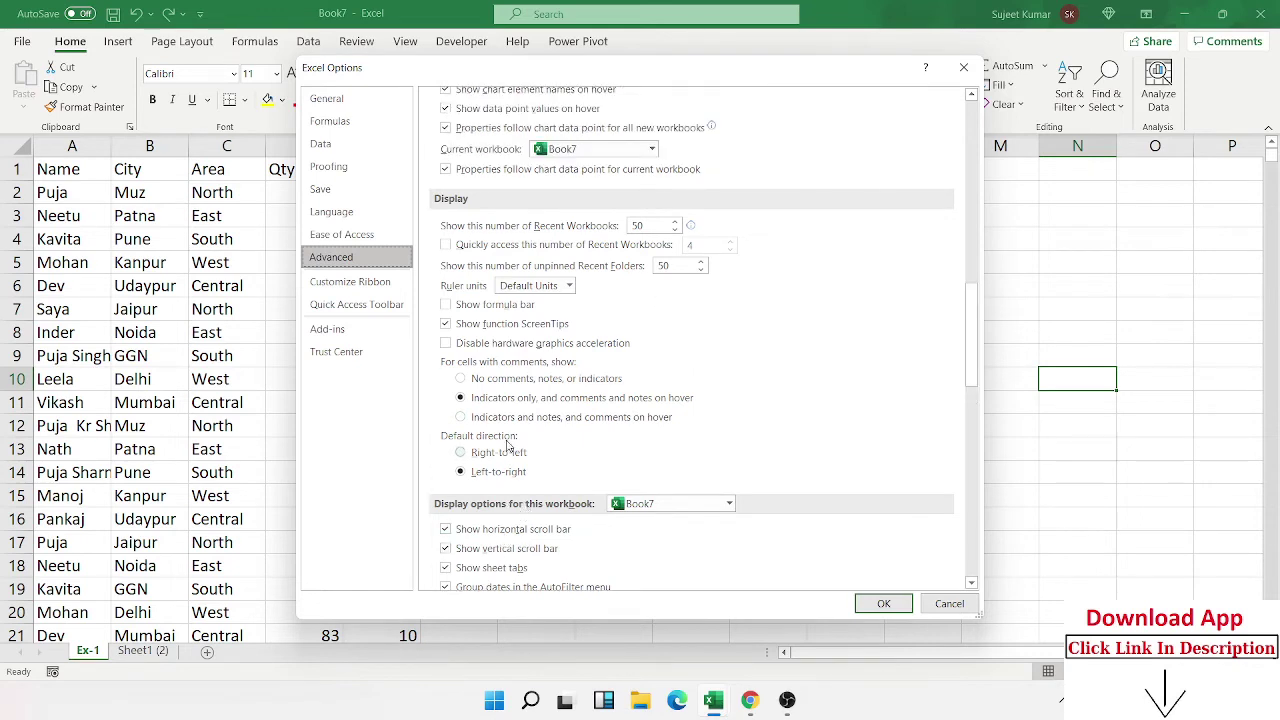
{"action": "scroll", "coordinate": [493, 386], "scroll_direction": "up", "scroll_amount": 1}
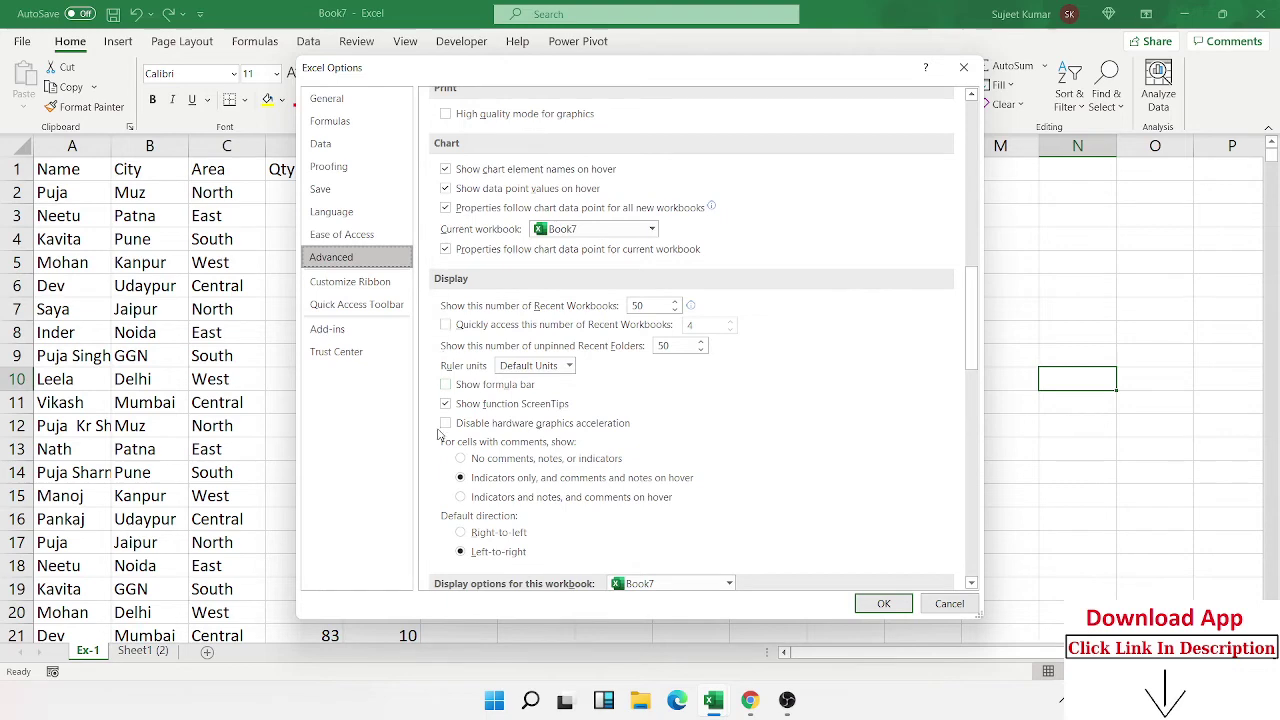
{"action": "scroll", "coordinate": [455, 388], "scroll_direction": "up", "scroll_amount": 3}
{"action": "scroll", "coordinate": [460, 390], "scroll_direction": "up", "scroll_amount": 9}
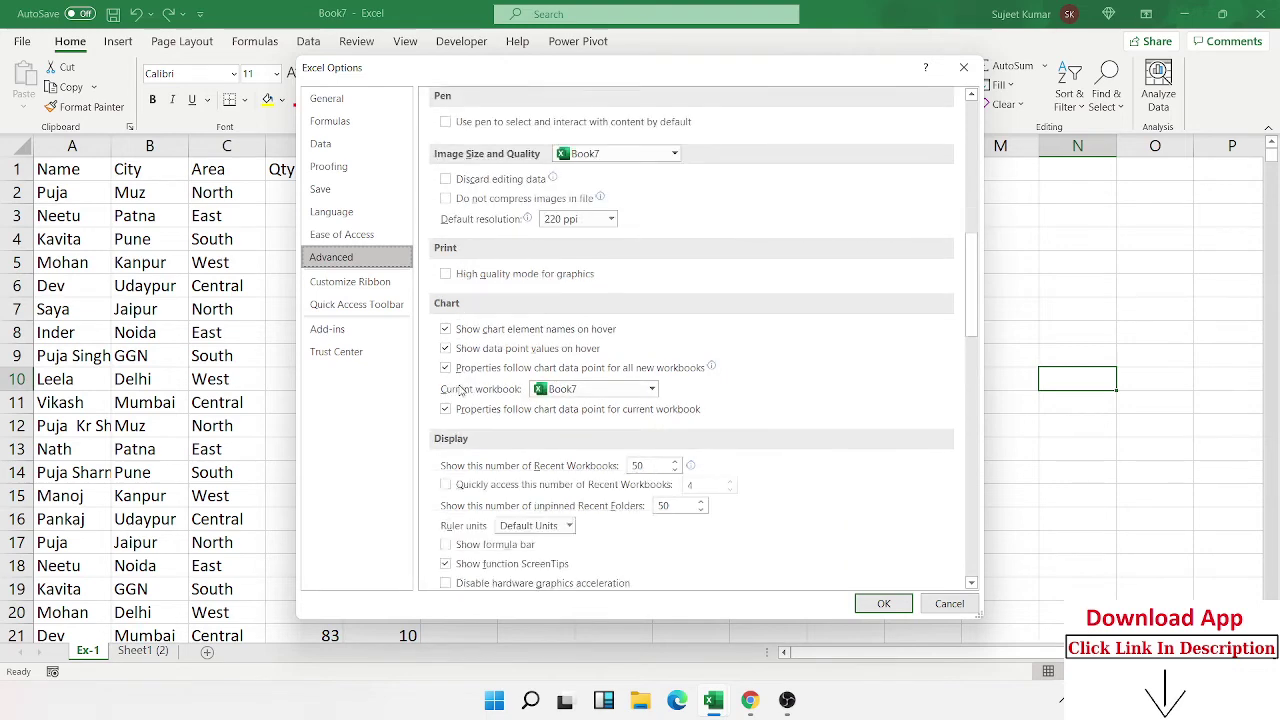
{"action": "scroll", "coordinate": [462, 389], "scroll_direction": "down", "scroll_amount": 17}
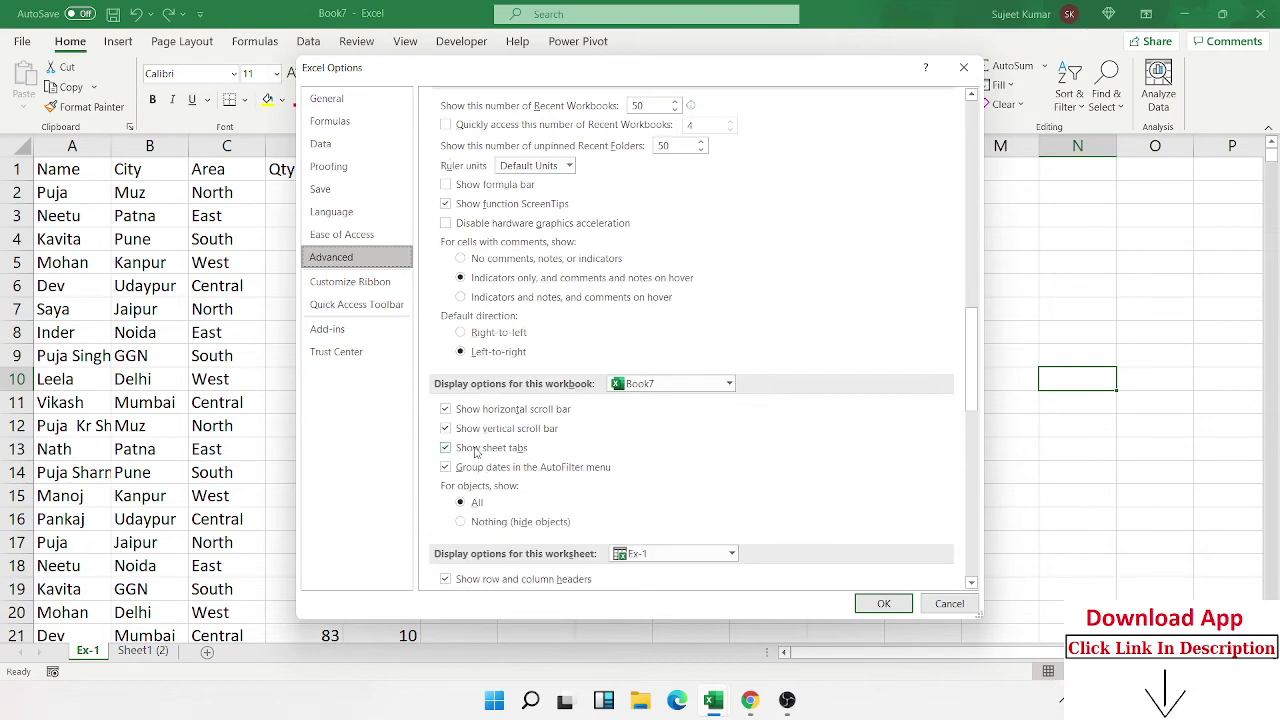
{"action": "scroll", "coordinate": [485, 430], "scroll_direction": "down", "scroll_amount": 5}
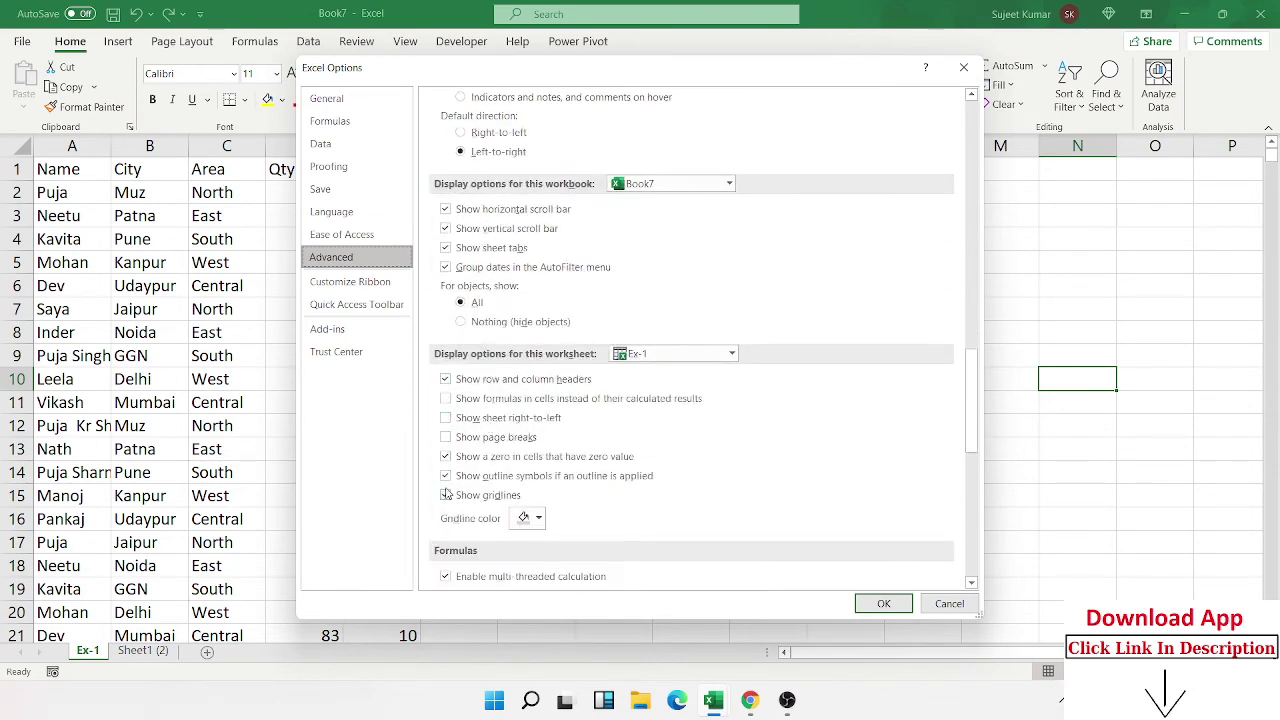
{"action": "scroll", "coordinate": [466, 444], "scroll_direction": "down", "scroll_amount": 5}
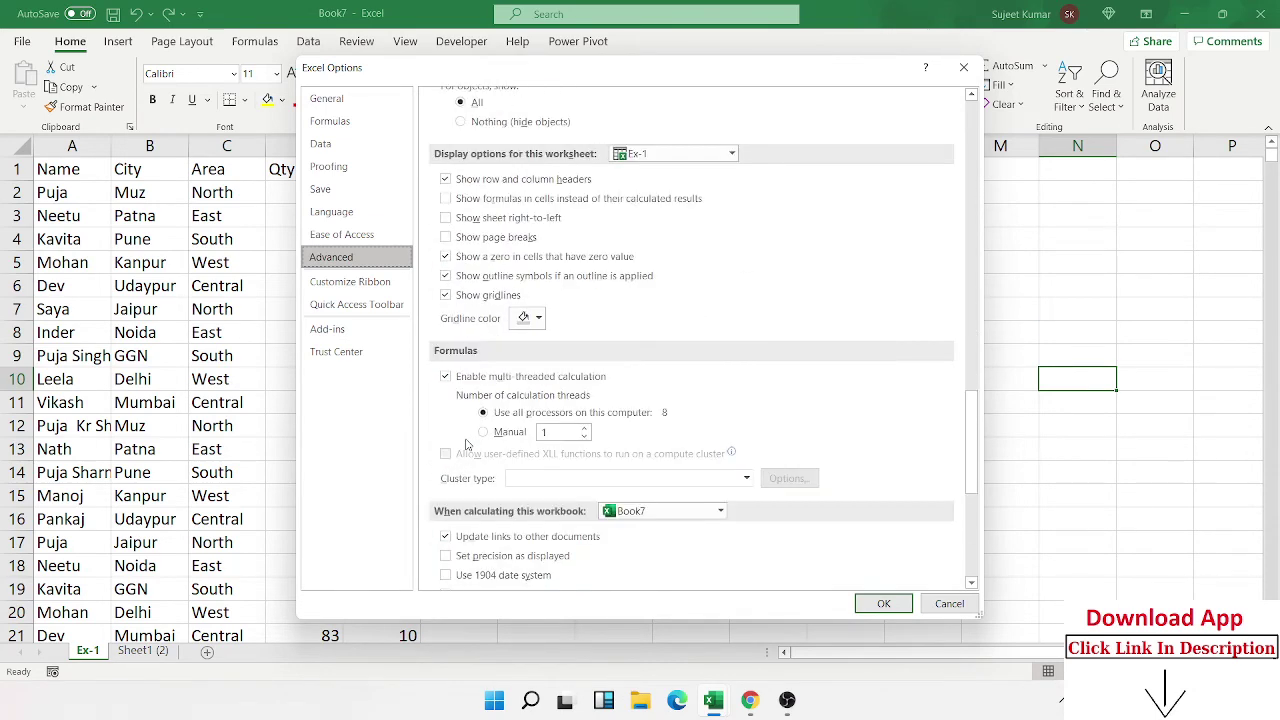
{"action": "scroll", "coordinate": [465, 444], "scroll_direction": "up", "scroll_amount": 14}
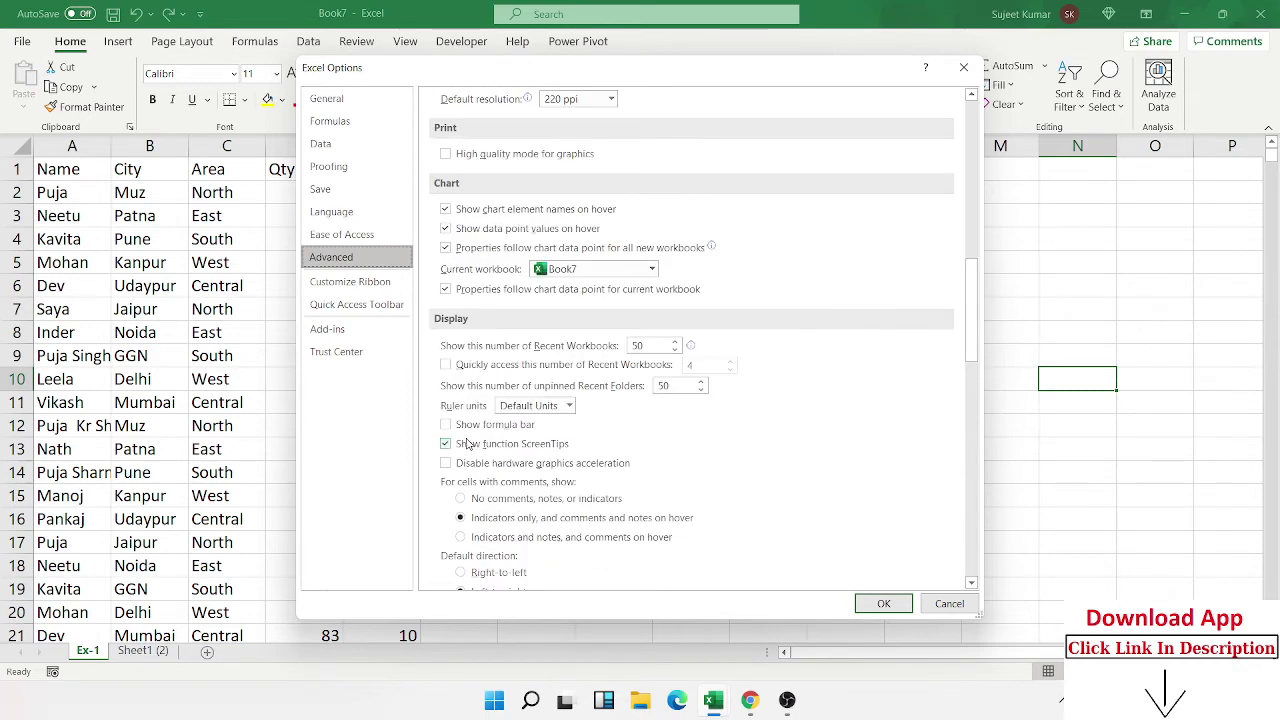
{"action": "scroll", "coordinate": [466, 444], "scroll_direction": "up", "scroll_amount": 8}
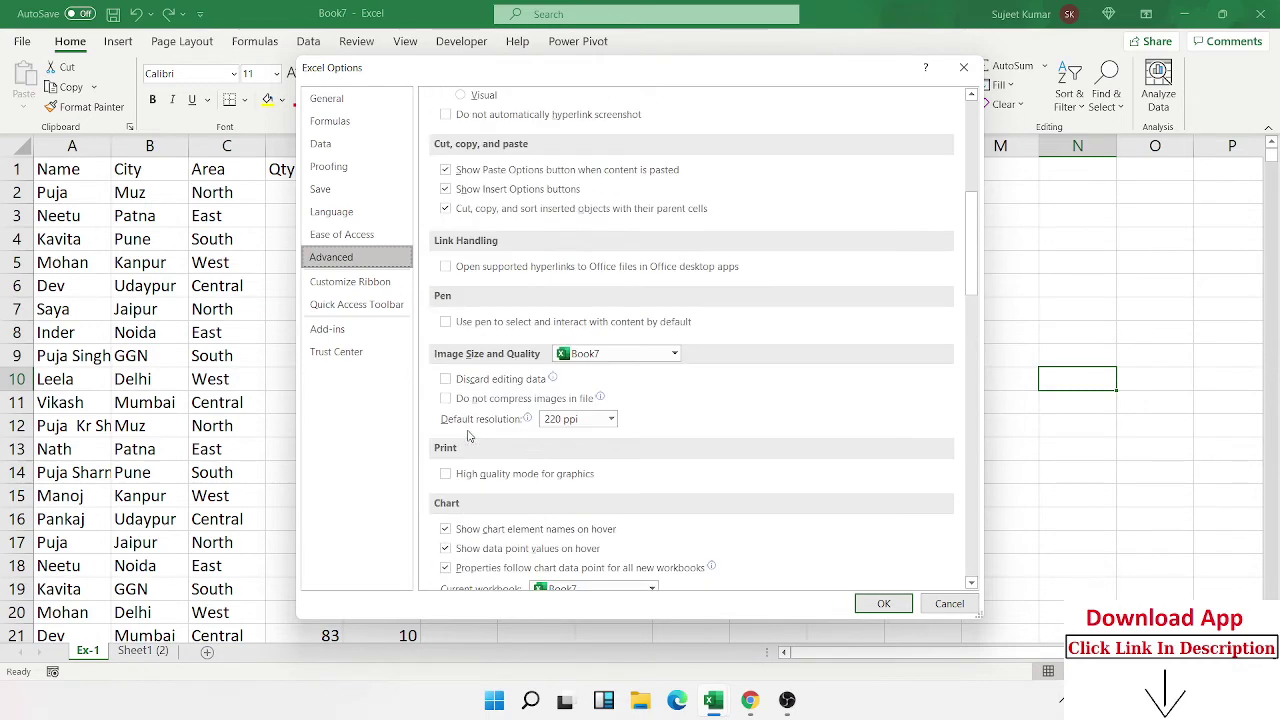
{"action": "scroll", "coordinate": [468, 436], "scroll_direction": "up", "scroll_amount": 3}
{"action": "scroll", "coordinate": [468, 436], "scroll_direction": "up", "scroll_amount": 8}
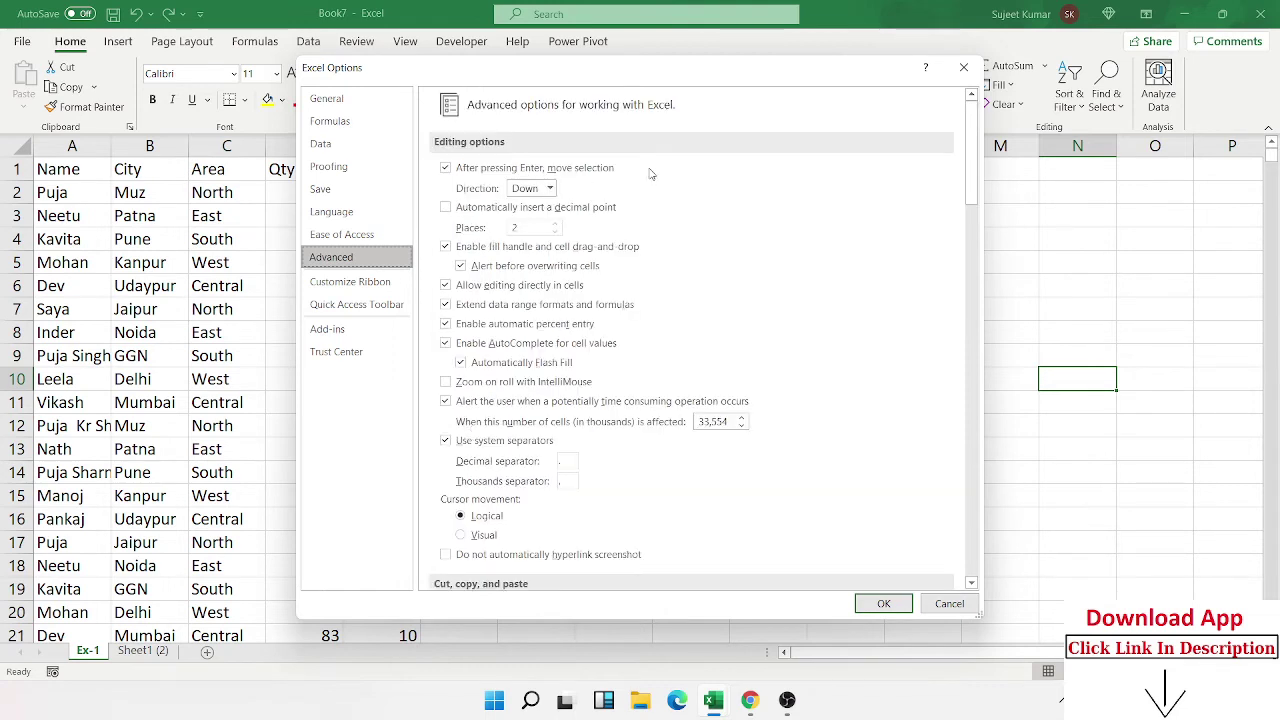
{"action": "scroll", "coordinate": [607, 313], "scroll_direction": "down", "scroll_amount": 7}
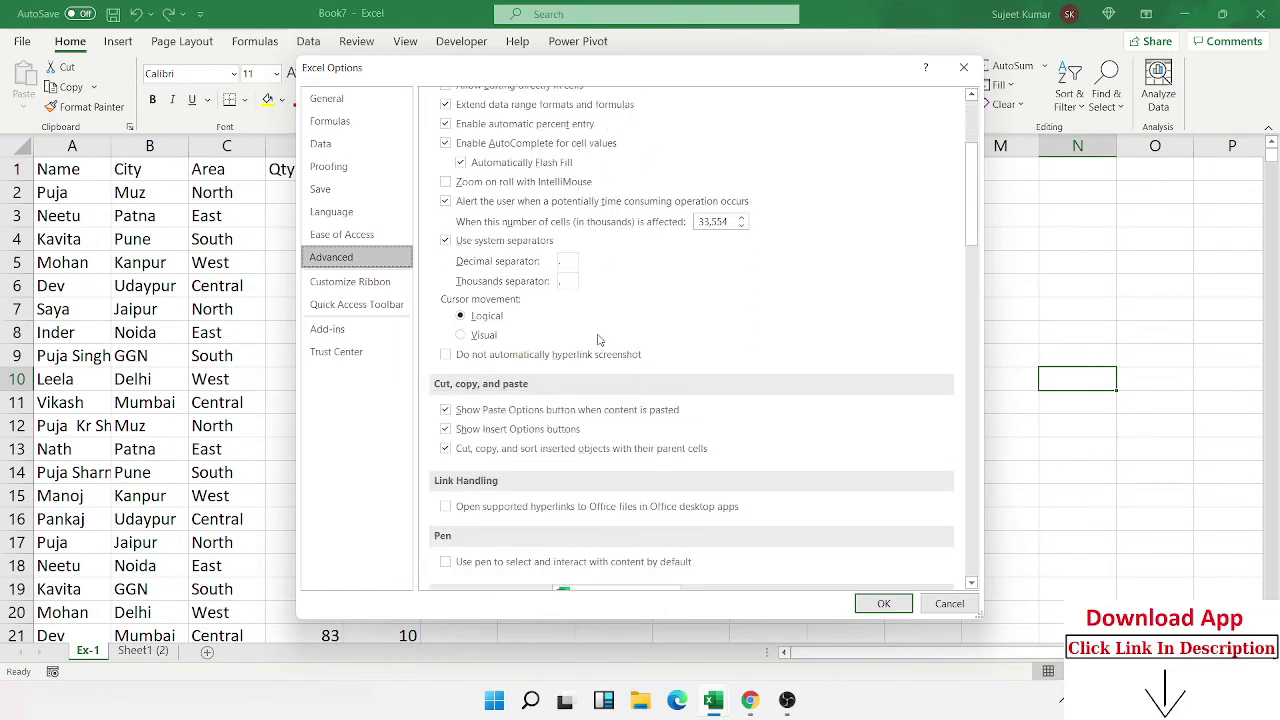
{"action": "scroll", "coordinate": [540, 480], "scroll_direction": "down", "scroll_amount": 4}
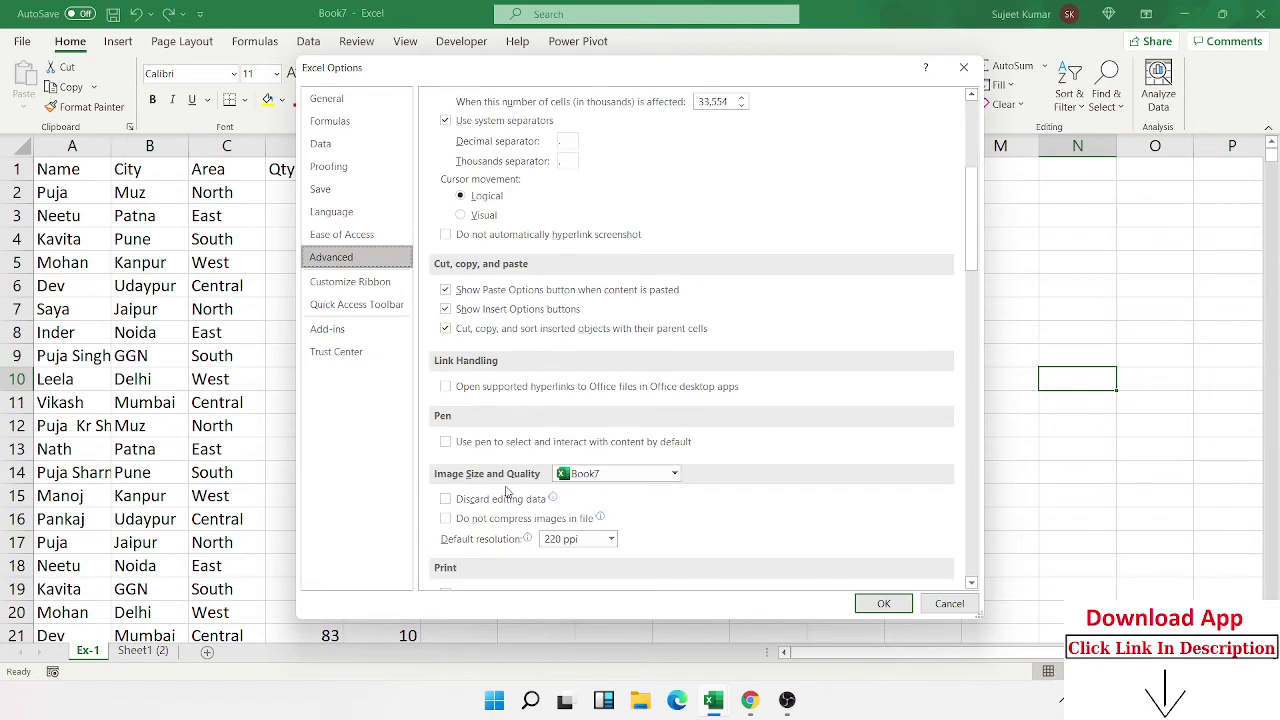
{"action": "scroll", "coordinate": [551, 494], "scroll_direction": "down", "scroll_amount": 2}
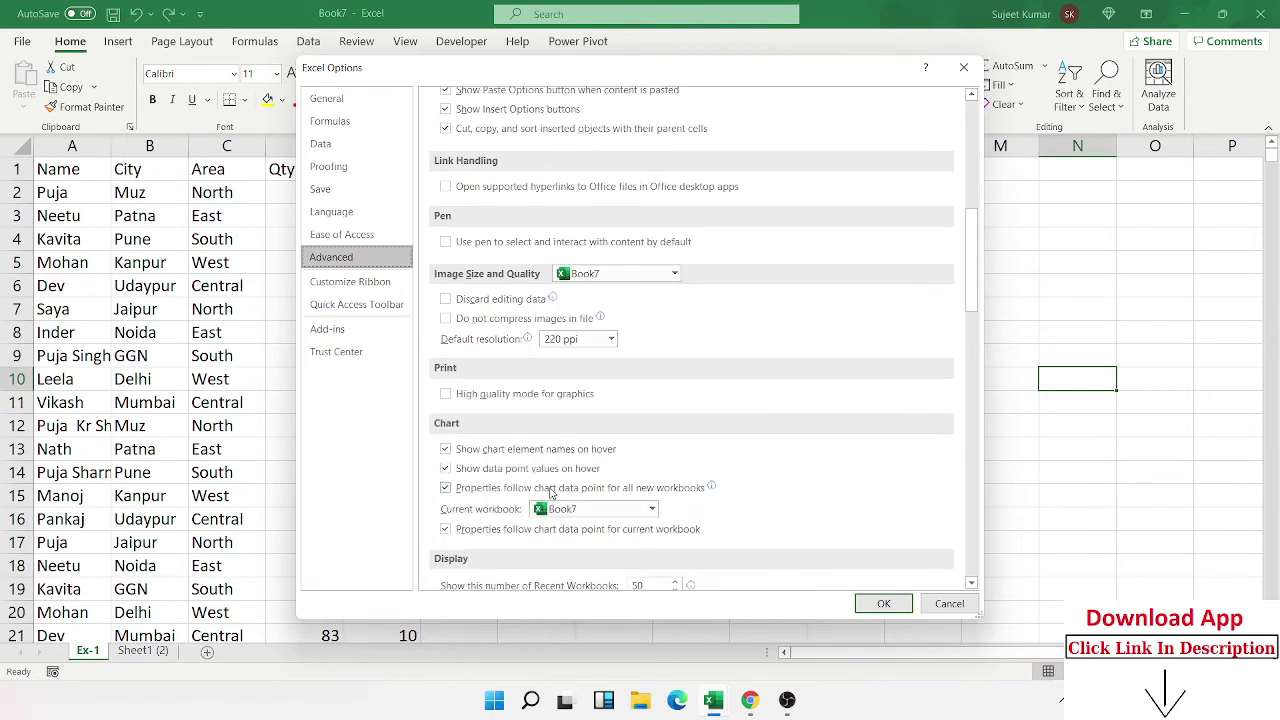
{"action": "scroll", "coordinate": [550, 493], "scroll_direction": "down", "scroll_amount": 2}
{"action": "scroll", "coordinate": [534, 530], "scroll_direction": "down", "scroll_amount": 2}
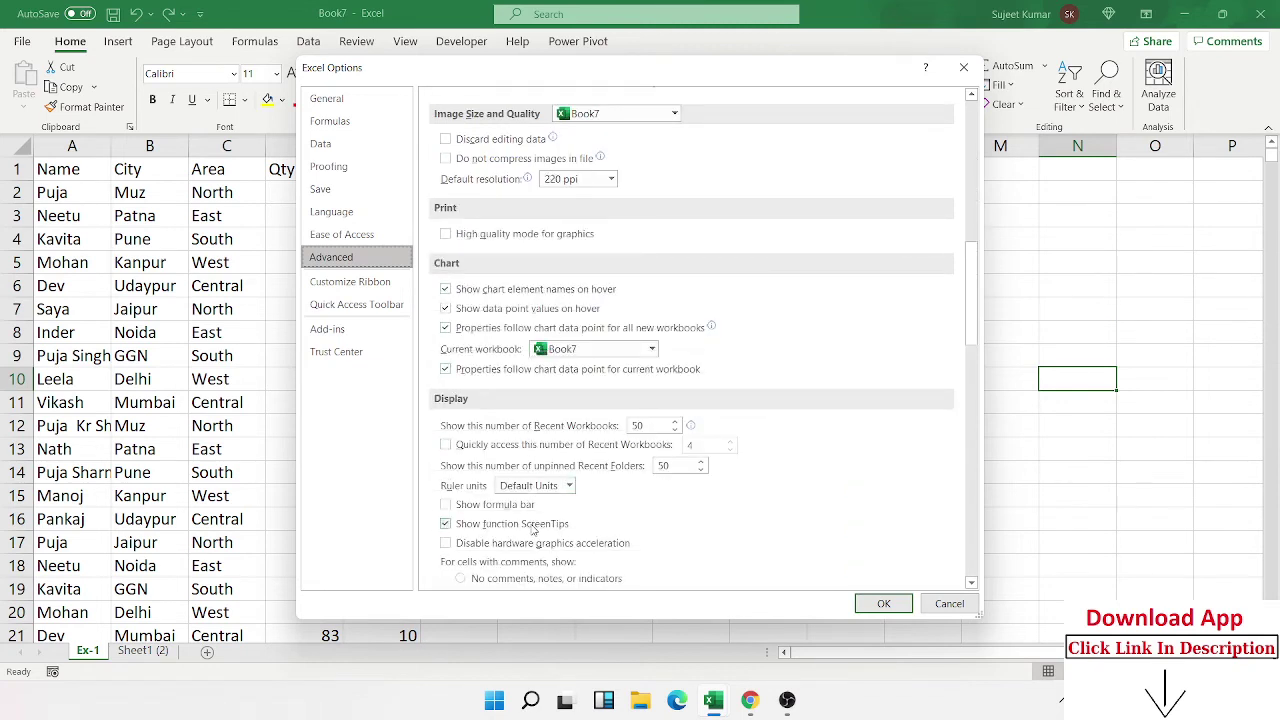
{"action": "scroll", "coordinate": [528, 530], "scroll_direction": "down", "scroll_amount": 1}
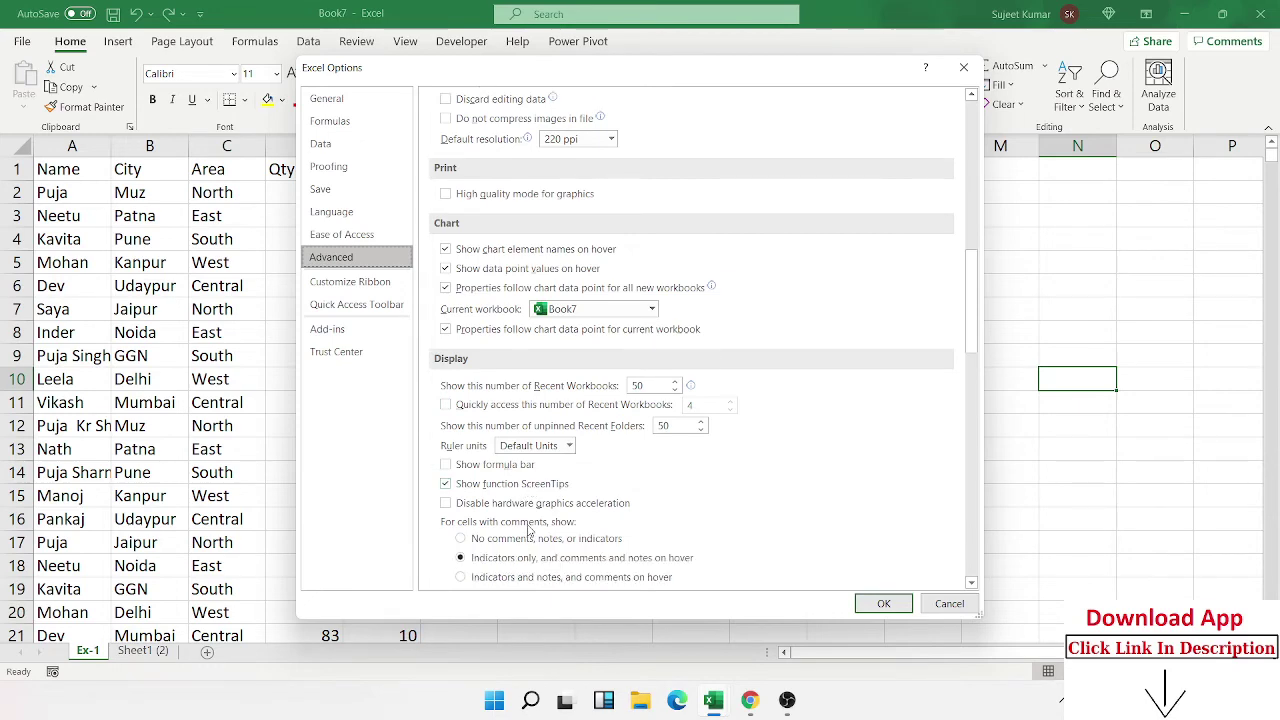
{"action": "left_click", "coordinate": [501, 466]}
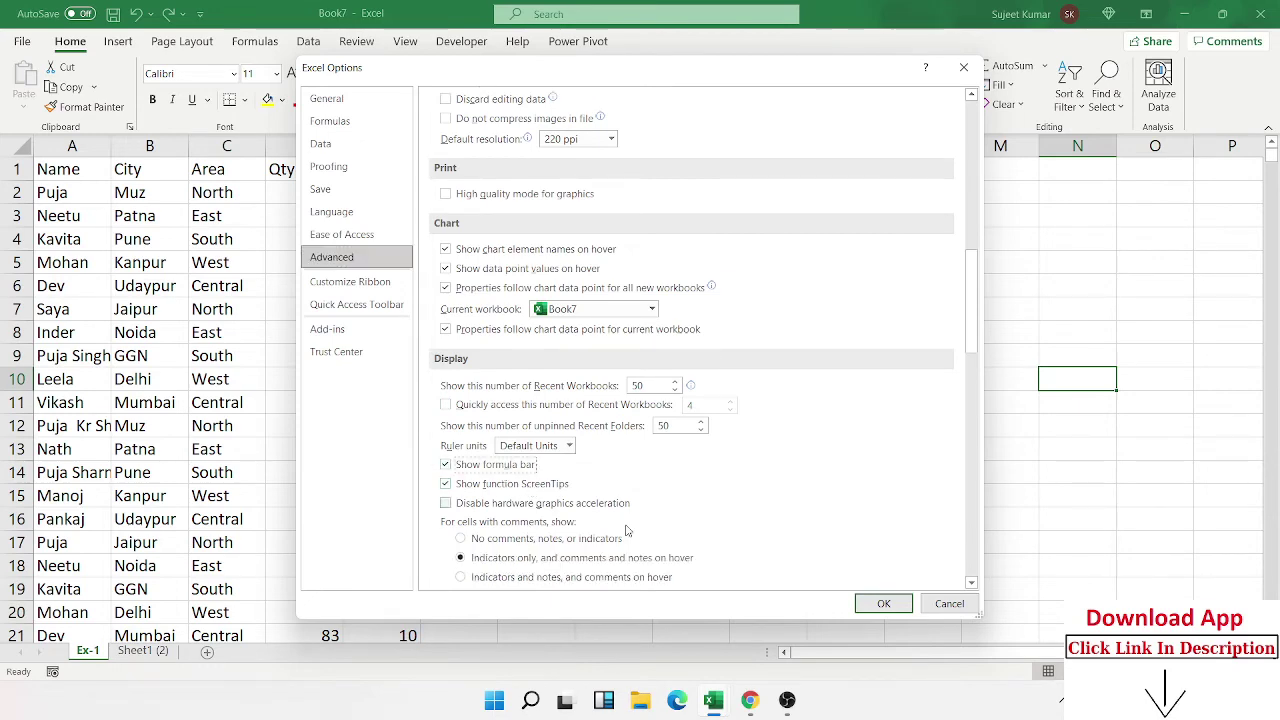
{"action": "left_click", "coordinate": [884, 603]}
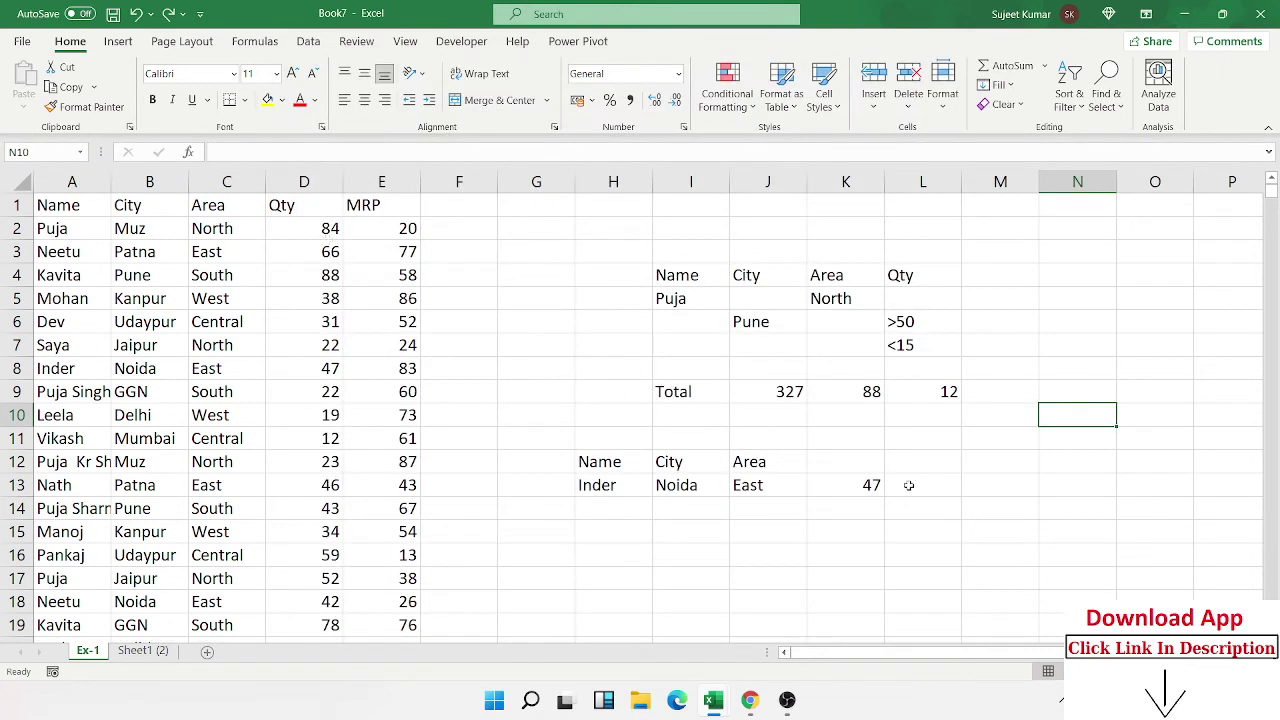
Start inserting a function in cell K15 and list the Database category functions
{"action": "left_click", "coordinate": [852, 535]}
{"action": "left_click", "coordinate": [199, 152]}
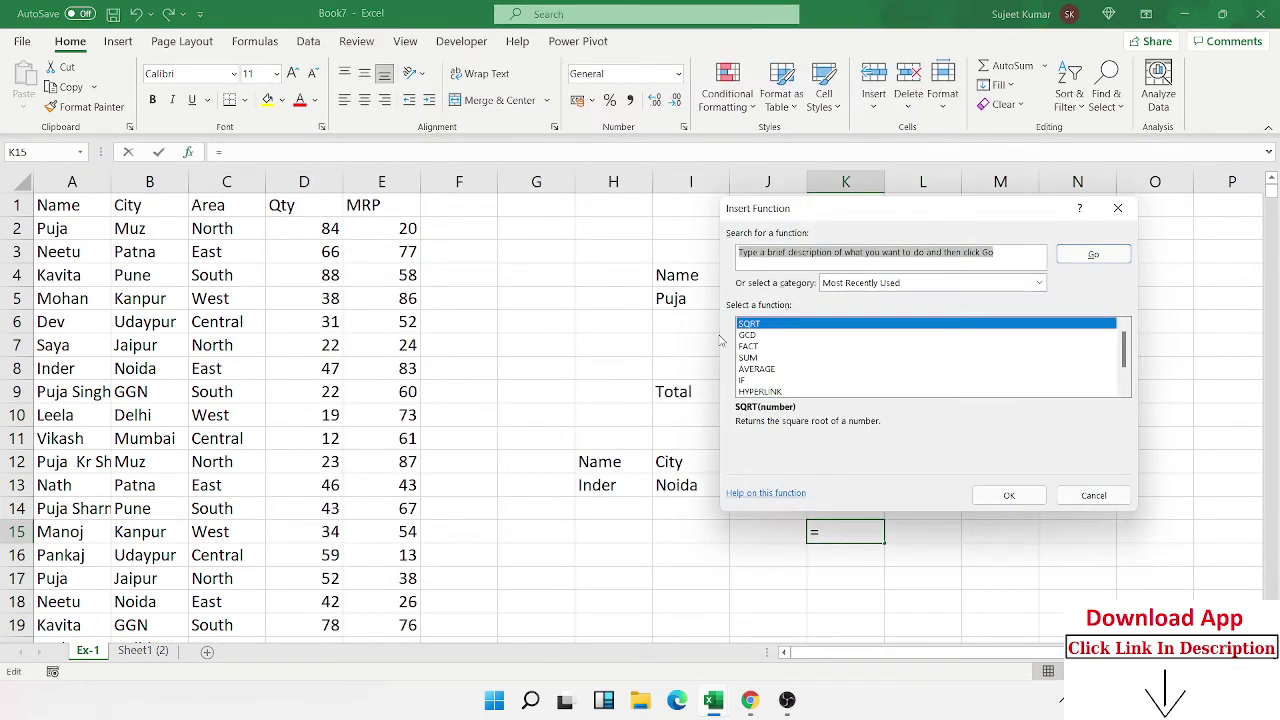
{"action": "left_click", "coordinate": [1039, 282]}
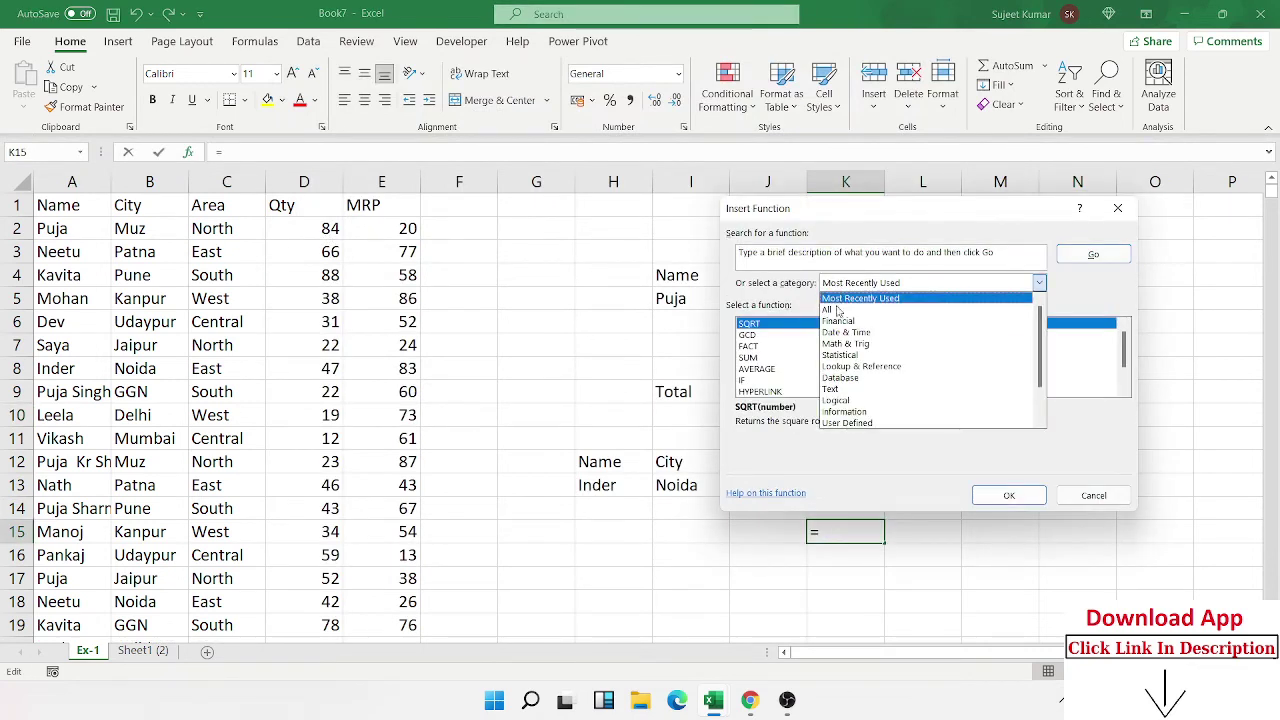
{"action": "left_click", "coordinate": [839, 378]}
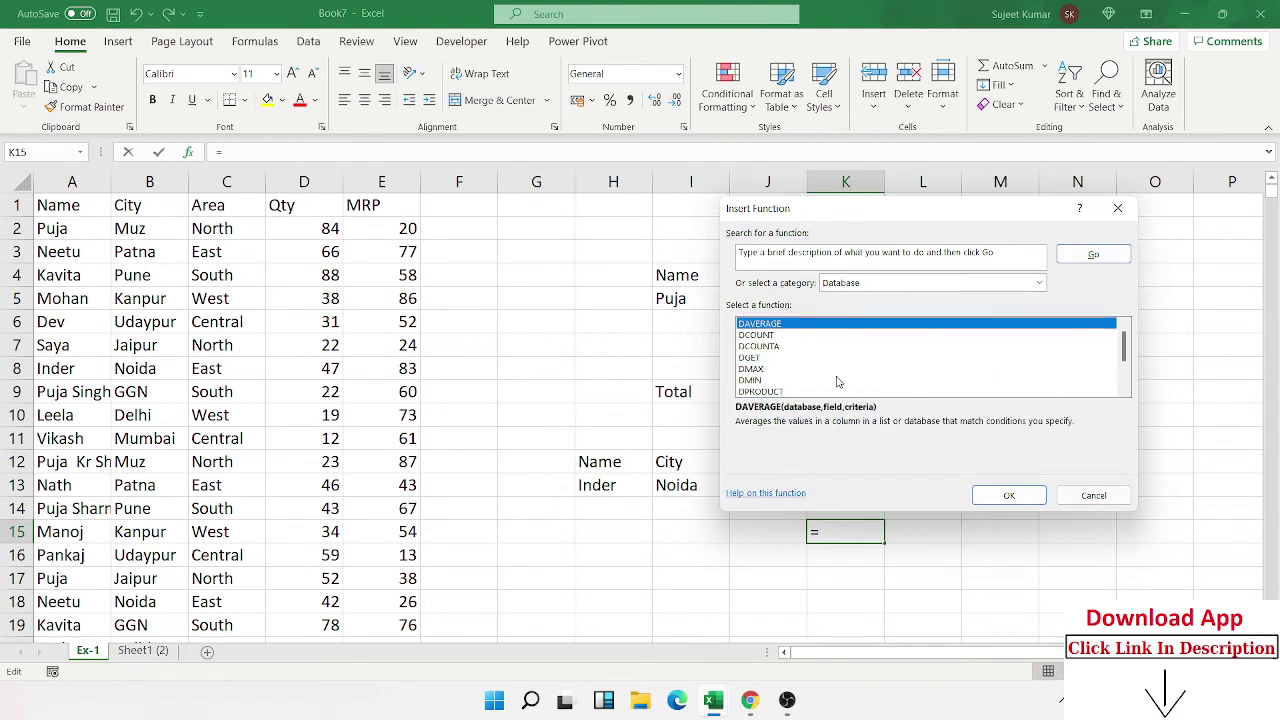
Examine the syntax and descriptions of the database functions from DAVERAGE through DSUM
{"action": "left_click", "coordinate": [775, 335]}
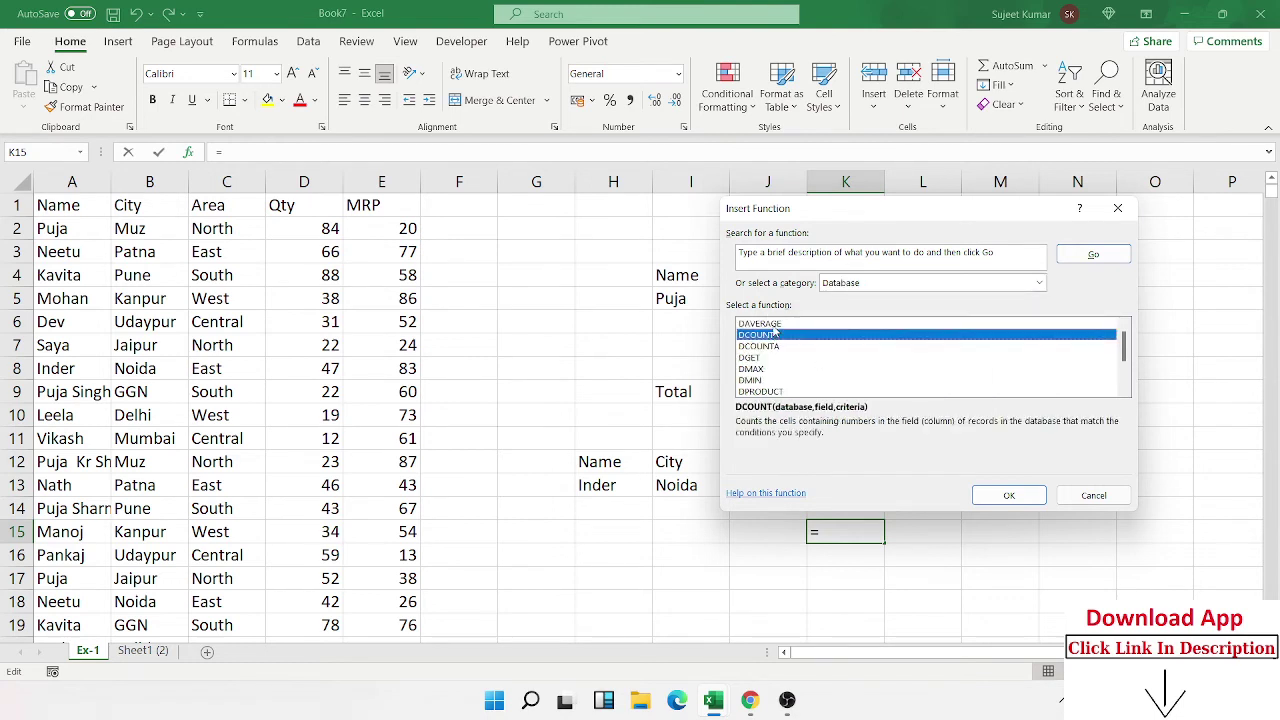
{"action": "left_click", "coordinate": [775, 327]}
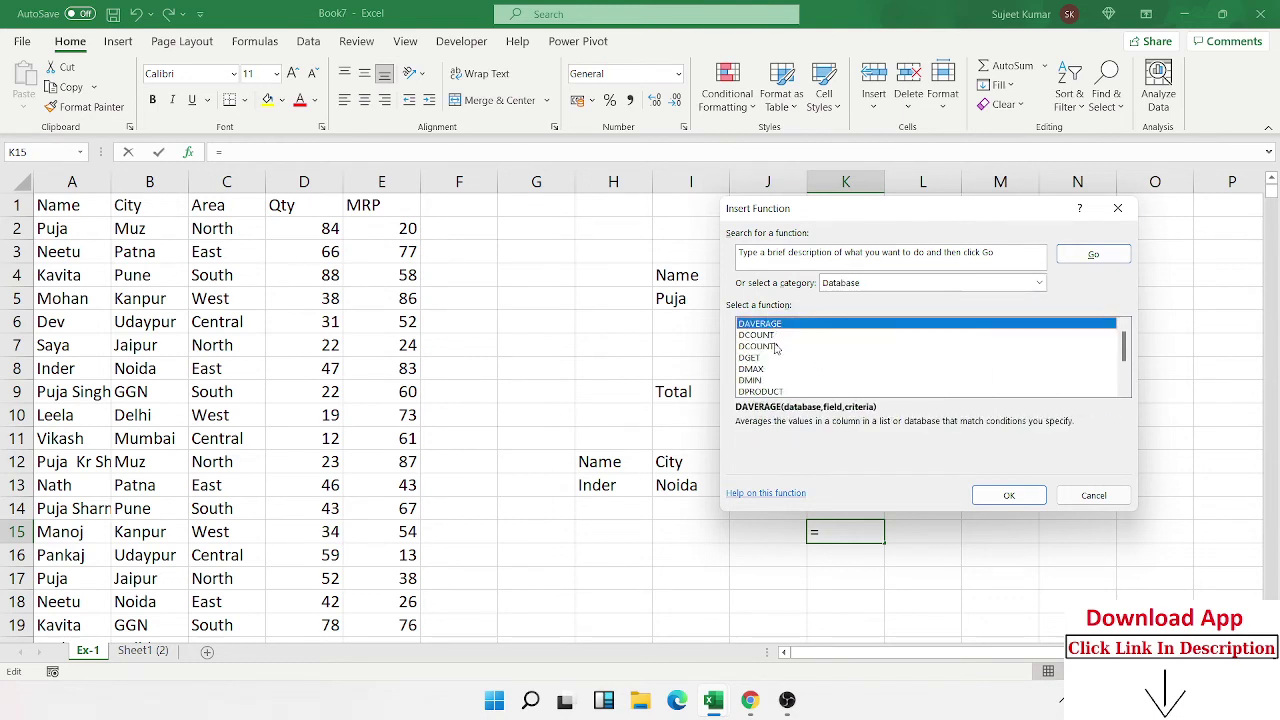
{"action": "left_click", "coordinate": [775, 335]}
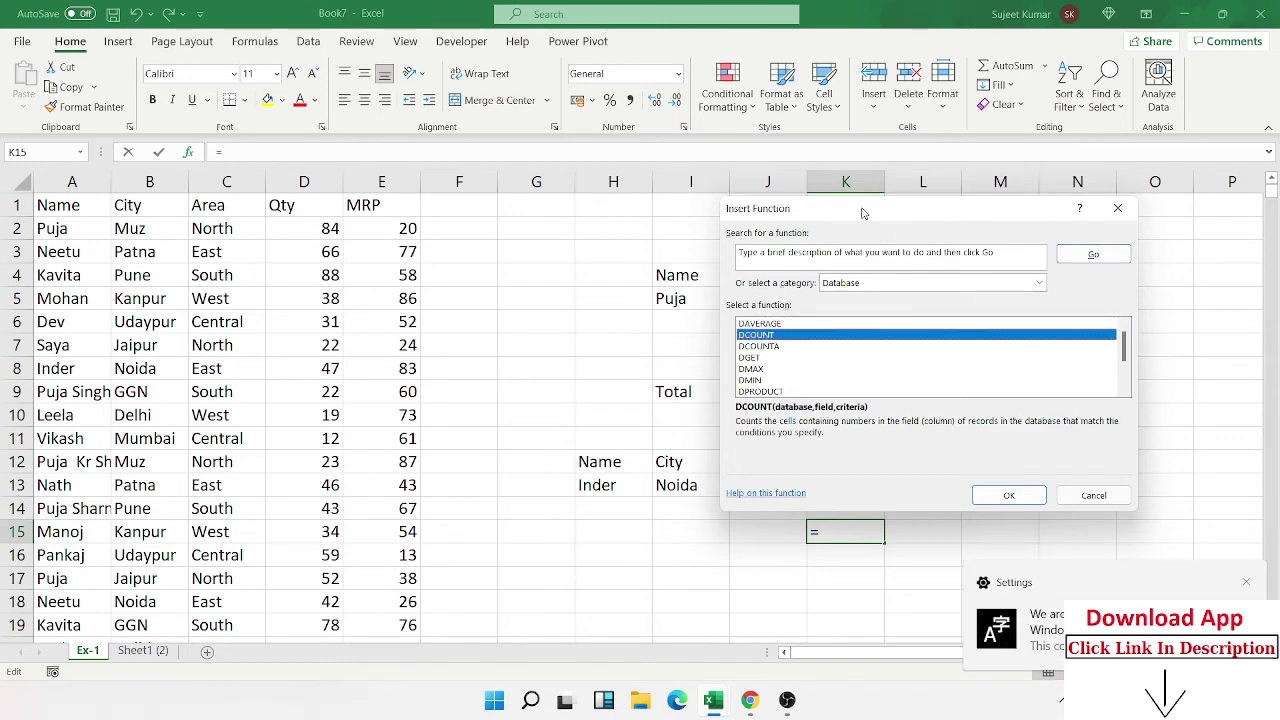
{"action": "left_click_drag", "start_coordinate": [863, 213], "coordinate": [346, 215]}
{"action": "left_click", "coordinate": [250, 349]}
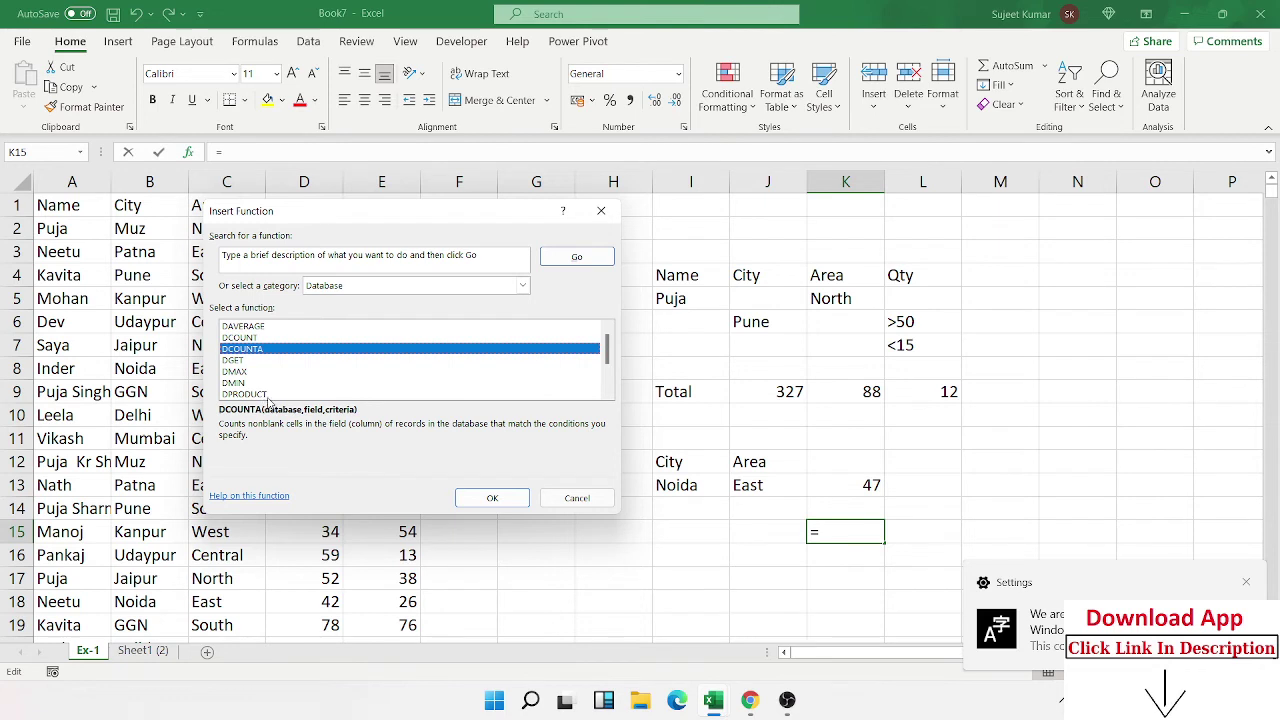
{"action": "left_click", "coordinate": [238, 371]}
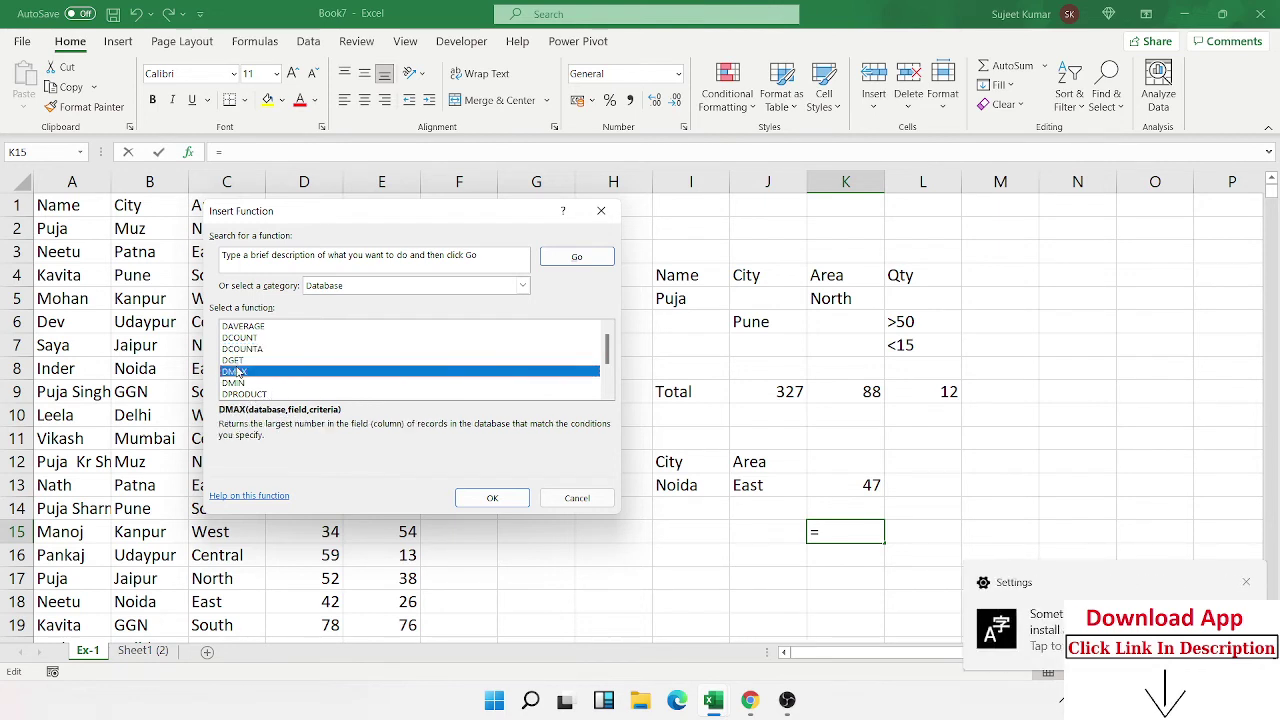
{"action": "left_click", "coordinate": [233, 361]}
{"action": "left_click", "coordinate": [237, 371]}
{"action": "left_click", "coordinate": [247, 383]}
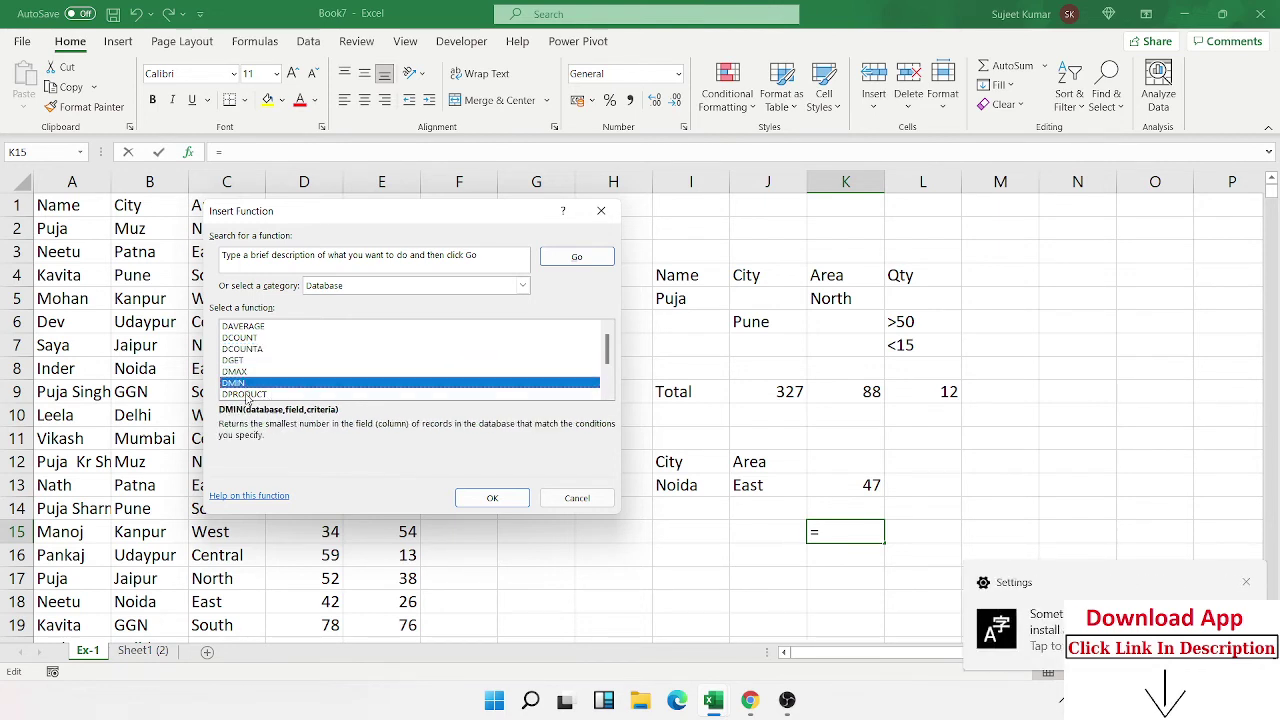
{"action": "left_click", "coordinate": [255, 396]}
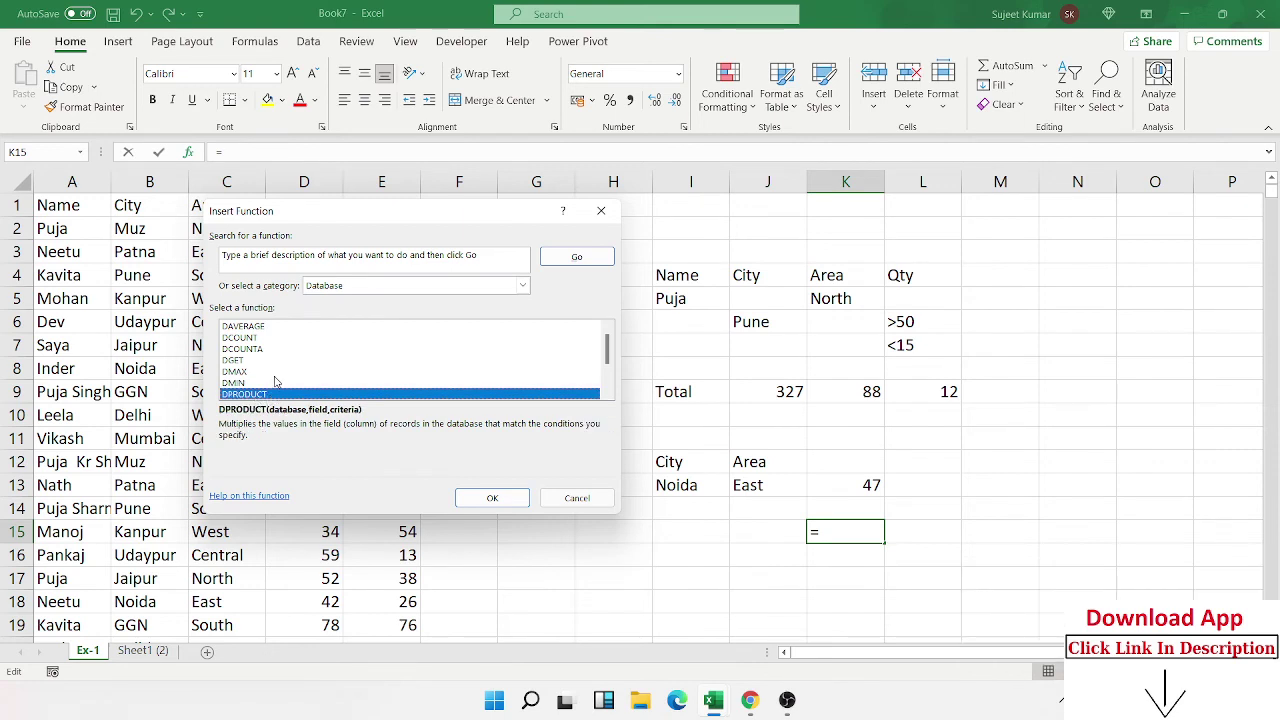
{"action": "scroll", "coordinate": [278, 381], "scroll_direction": "down", "scroll_amount": 1}
{"action": "left_click", "coordinate": [270, 372]}
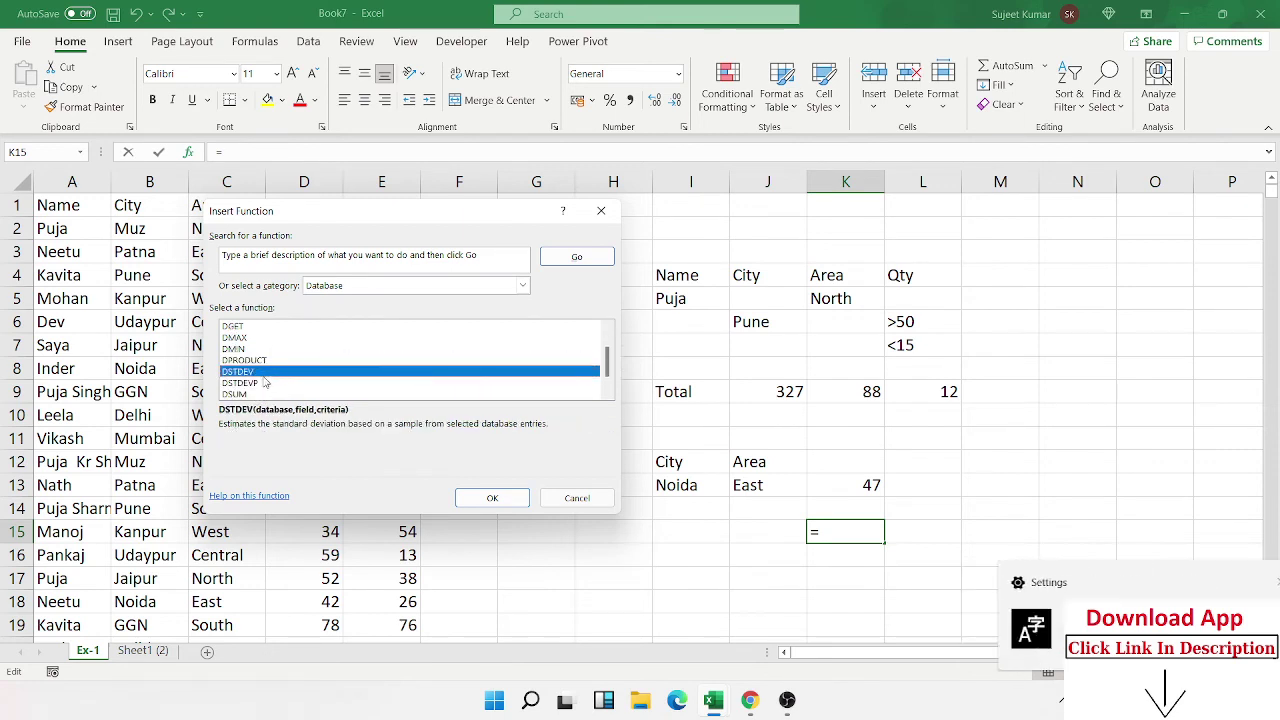
{"action": "left_click", "coordinate": [263, 385]}
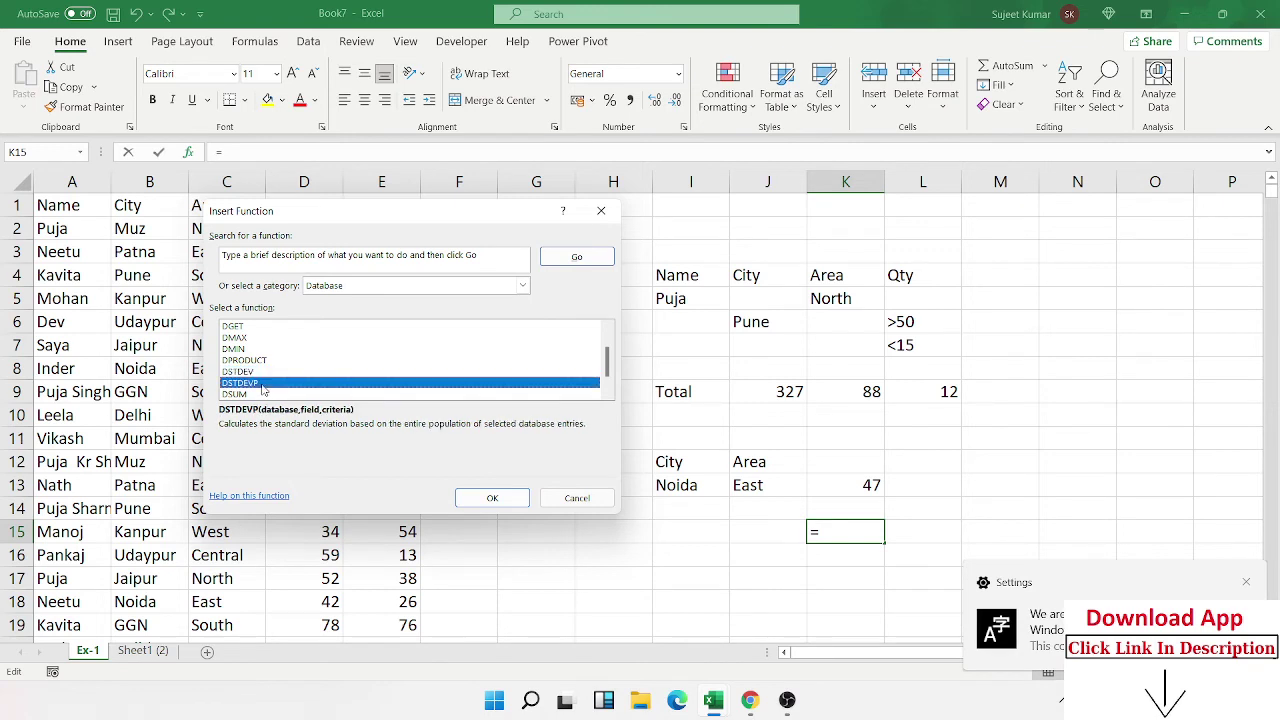
{"action": "left_click", "coordinate": [265, 395]}
{"action": "scroll", "coordinate": [265, 397], "scroll_direction": "down", "scroll_amount": 1}
Choose the DVAR database function for K15 and open its arguments
{"action": "left_click", "coordinate": [264, 384]}
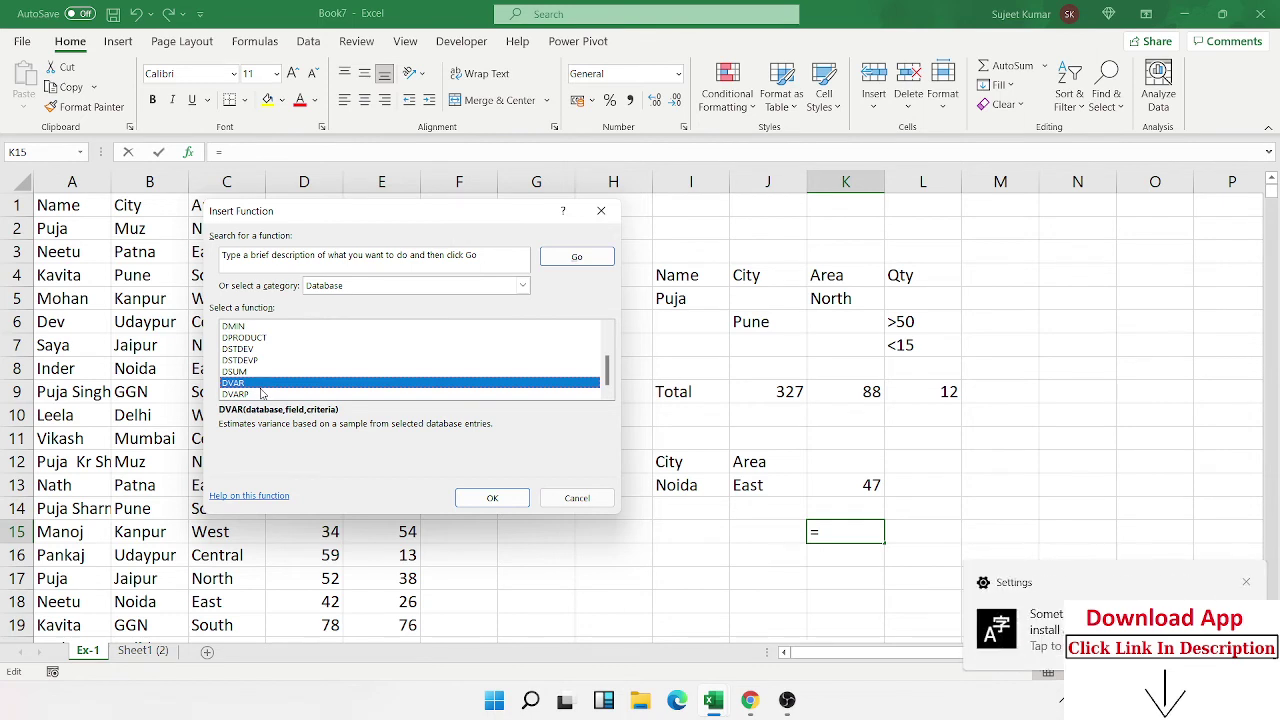
{"action": "scroll", "coordinate": [357, 392], "scroll_direction": "up", "scroll_amount": 2}
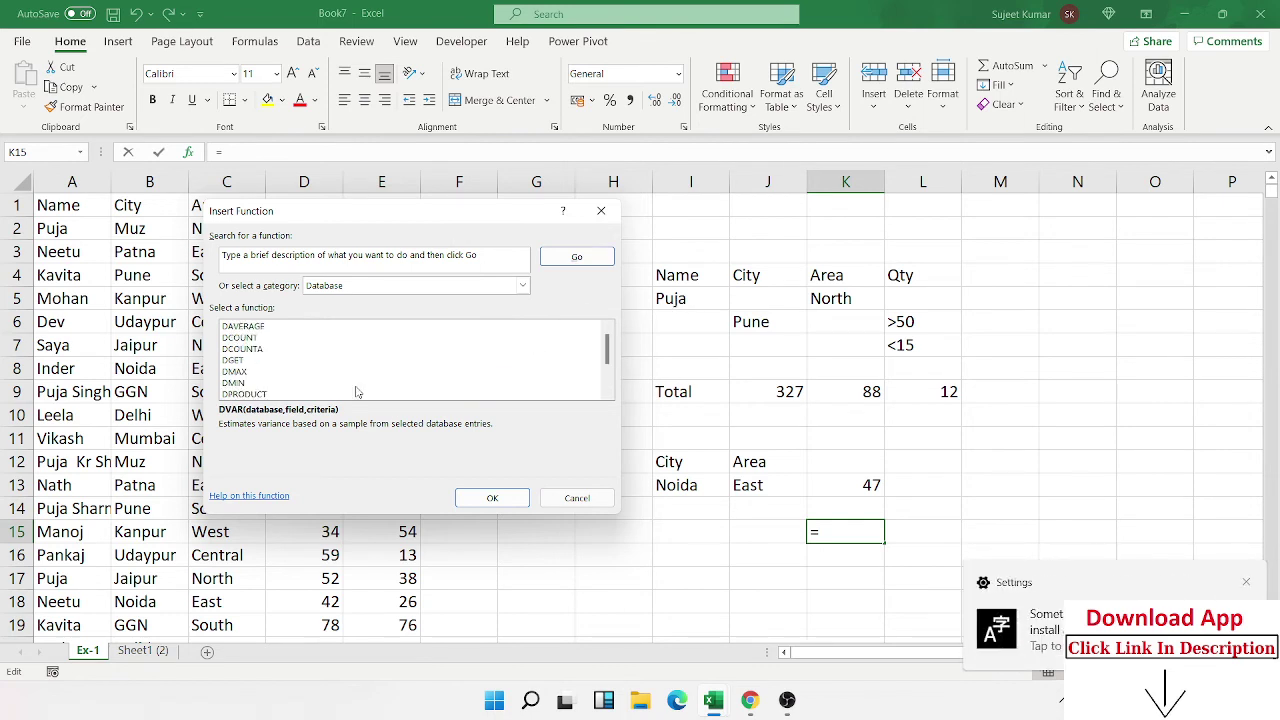
{"action": "scroll", "coordinate": [357, 392], "scroll_direction": "down", "scroll_amount": 2}
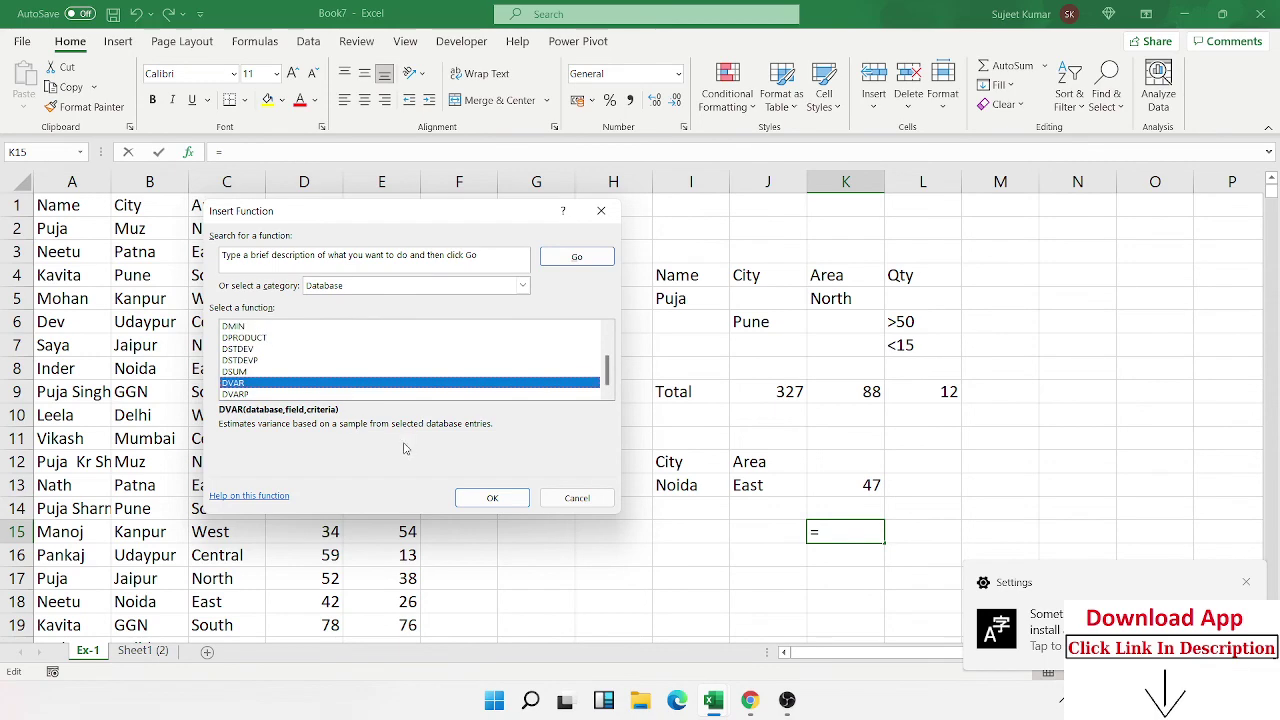
{"action": "left_click", "coordinate": [492, 500]}
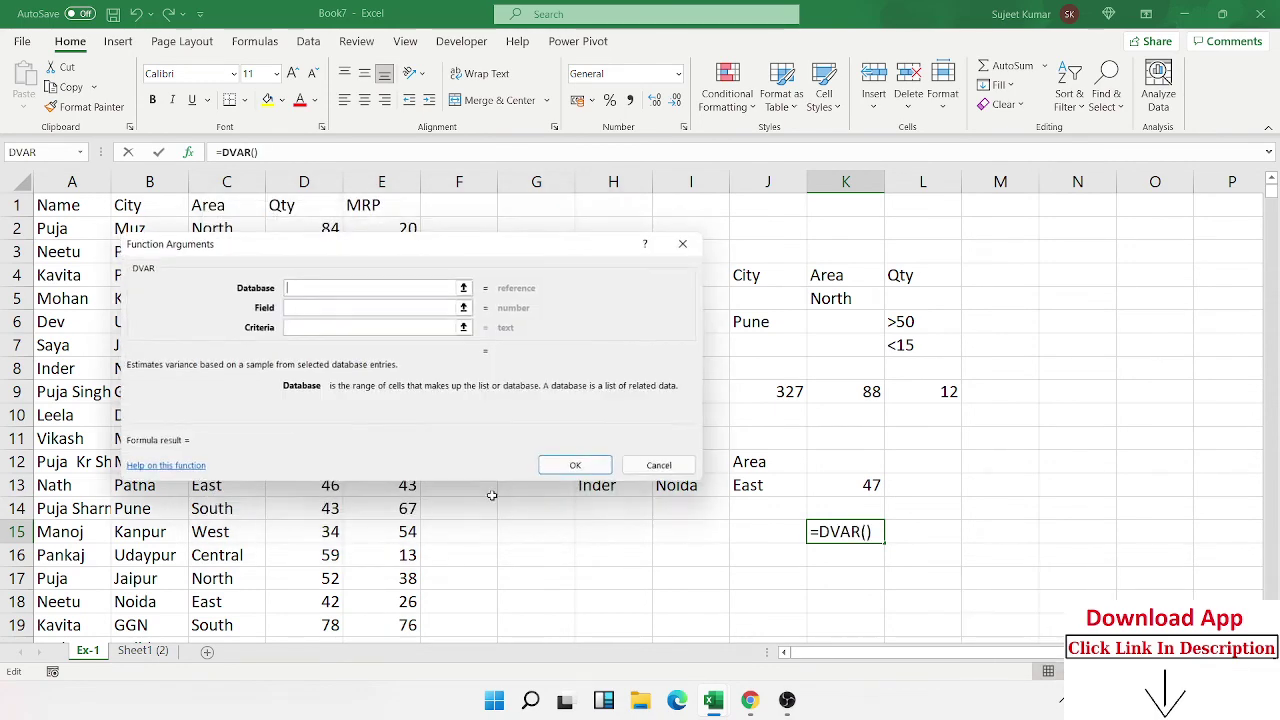
Set the DVAR database argument to the whole sales list, A1:E30
{"action": "left_click_drag", "start_coordinate": [393, 250], "coordinate": [718, 234]}
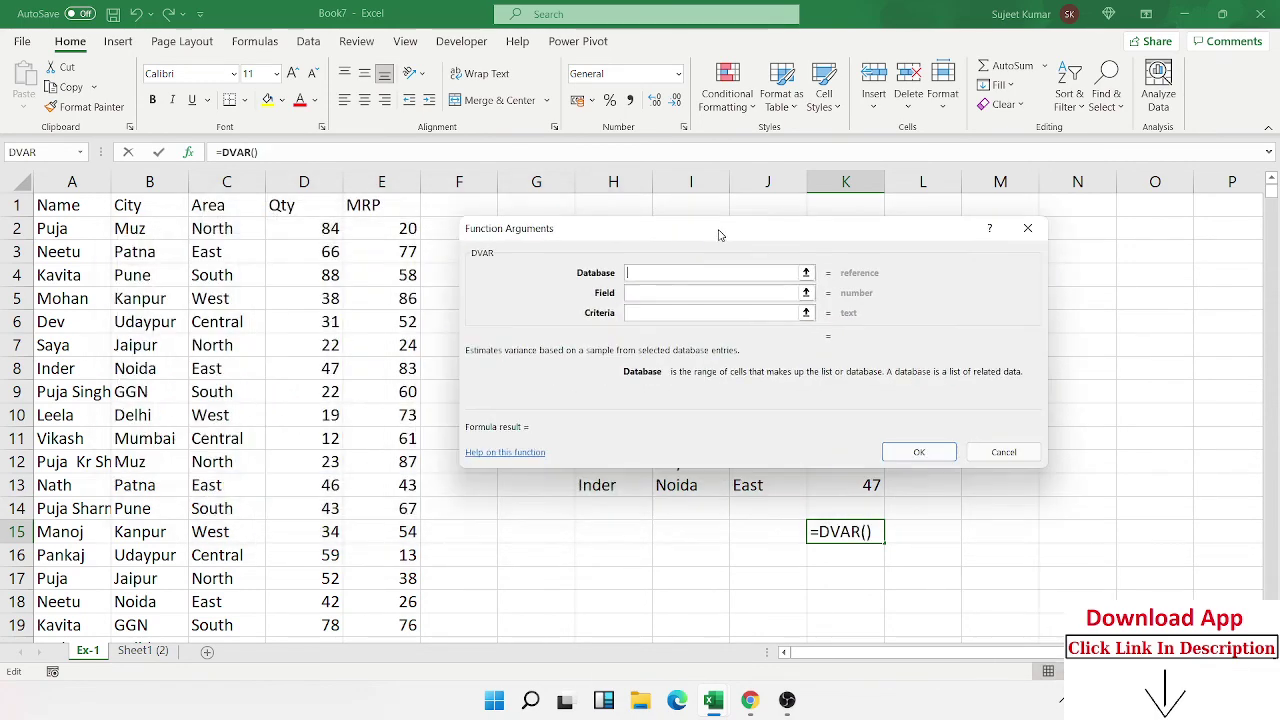
{"action": "left_click", "coordinate": [72, 204]}
{"action": "key", "text": "ctrl+shift+Right"}
{"action": "key", "text": "ctrl+shift+Down"}
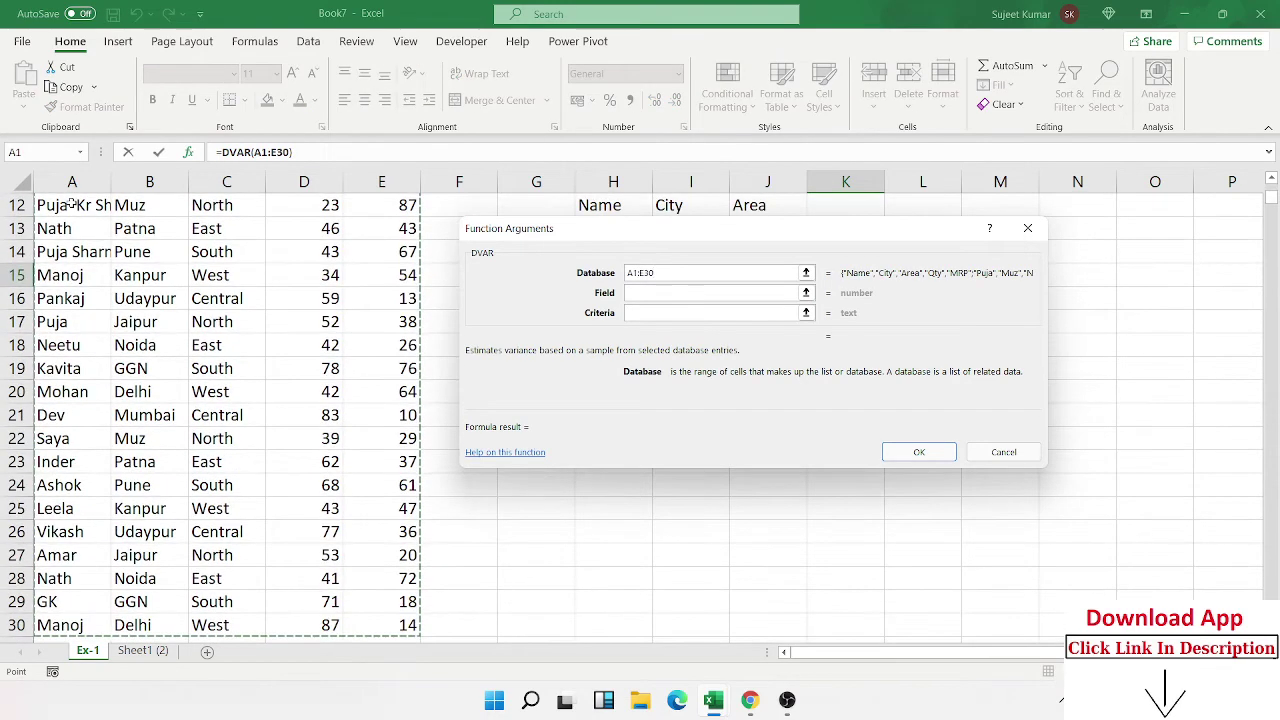
{"action": "key", "text": "F2"}
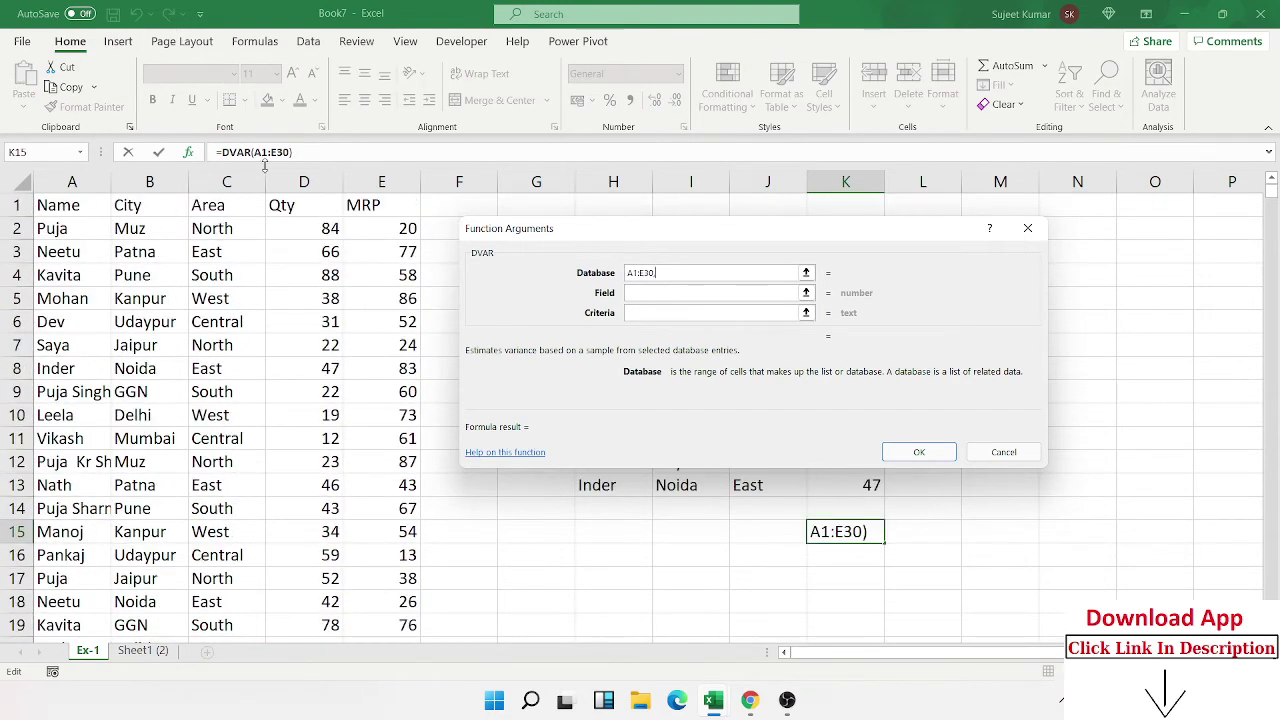
{"action": "key", "text": "BackSpace"}
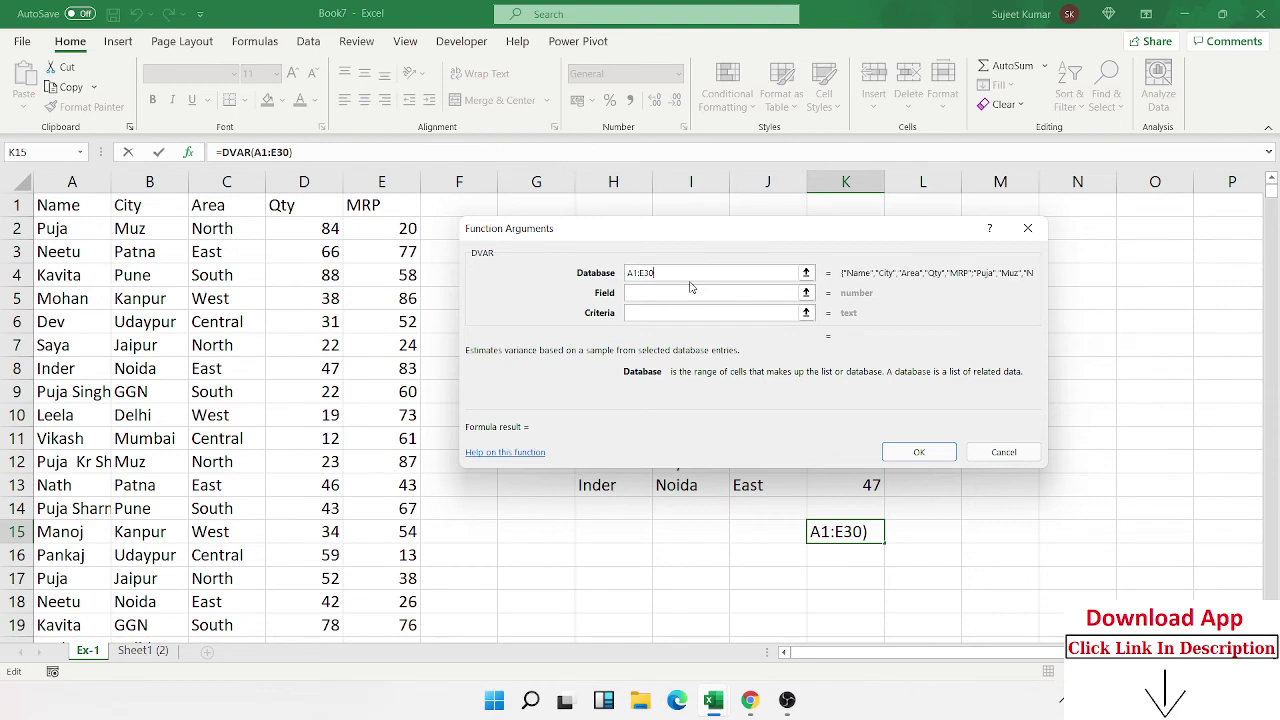
Set the DVAR field argument to the Qty header in D1
{"action": "left_click", "coordinate": [690, 291]}
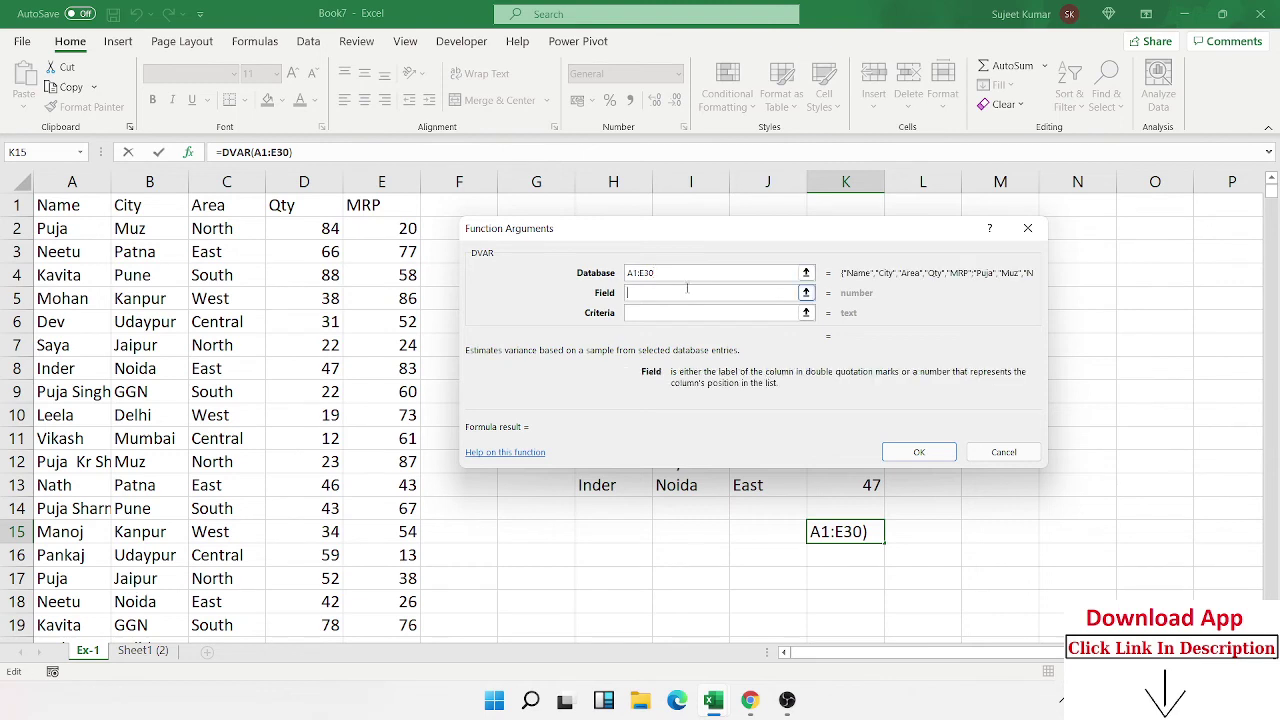
{"action": "left_click", "coordinate": [297, 206]}
{"action": "left_click", "coordinate": [705, 291]}
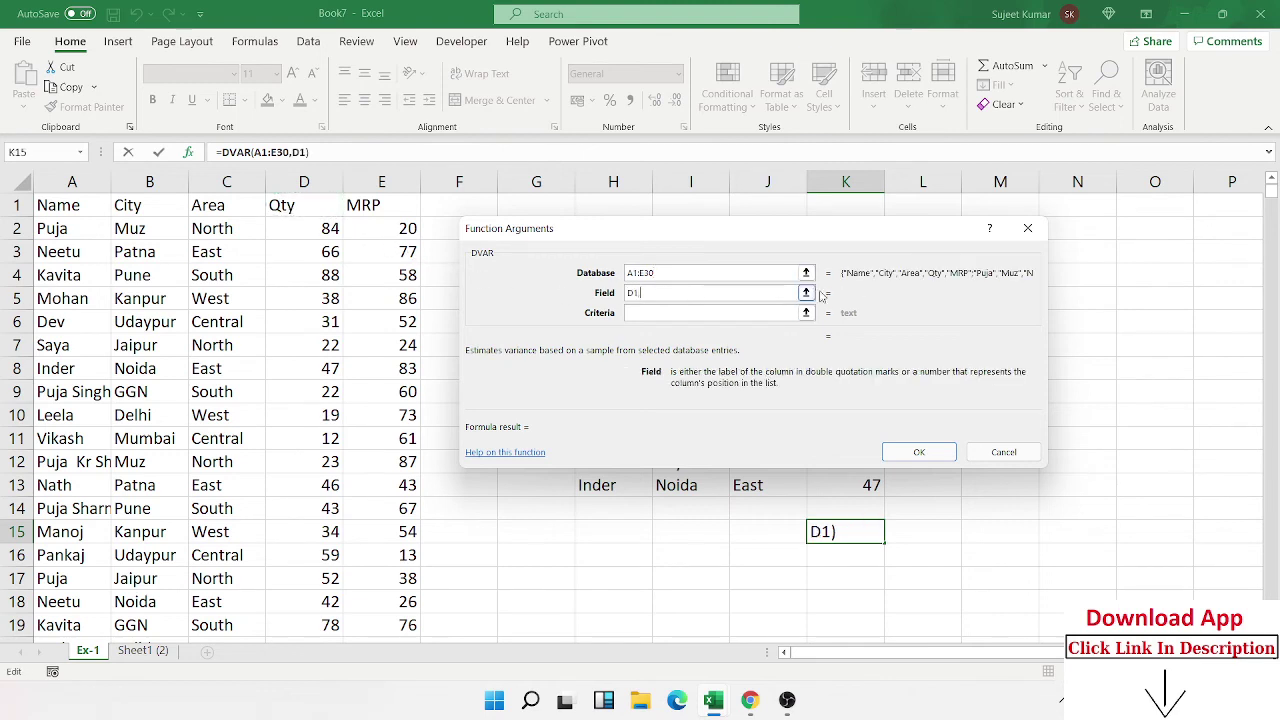
Complete the DVAR formula in K15 with I4:L7 as criteria, and show the desktop
{"action": "left_click", "coordinate": [690, 313]}
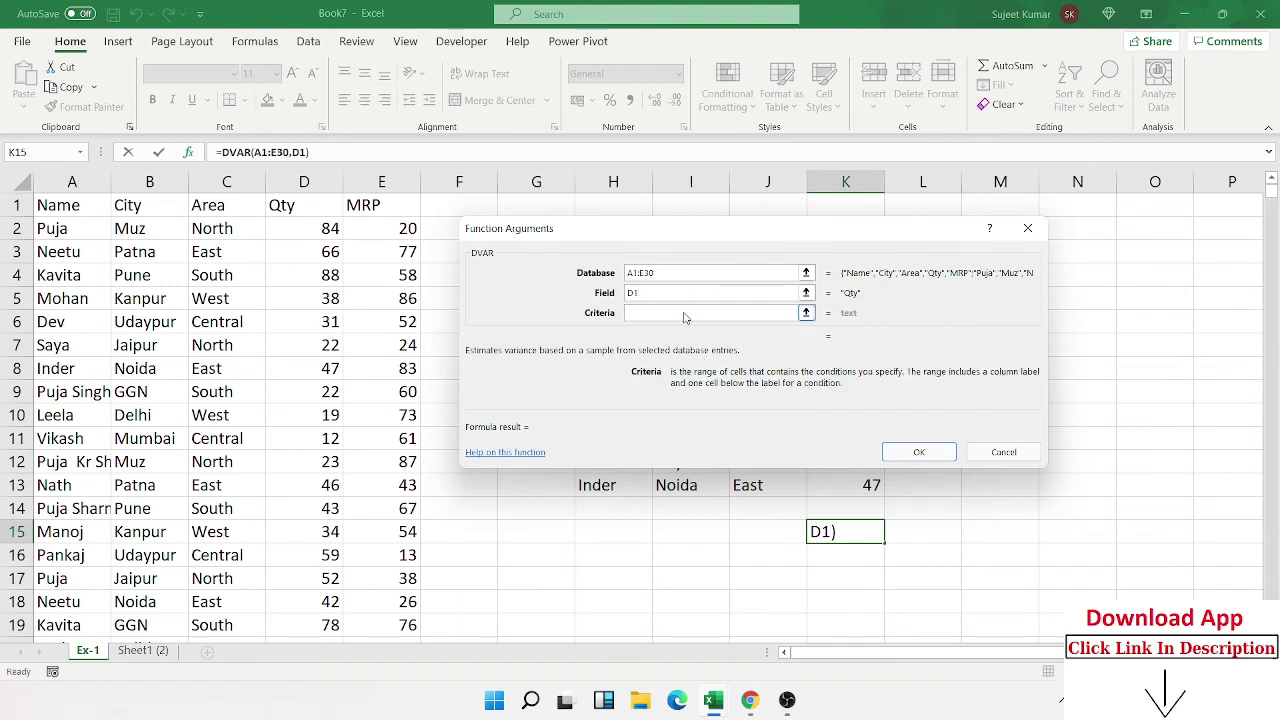
{"action": "left_click", "coordinate": [806, 312]}
{"action": "left_click_drag", "start_coordinate": [680, 282], "coordinate": [955, 350]}
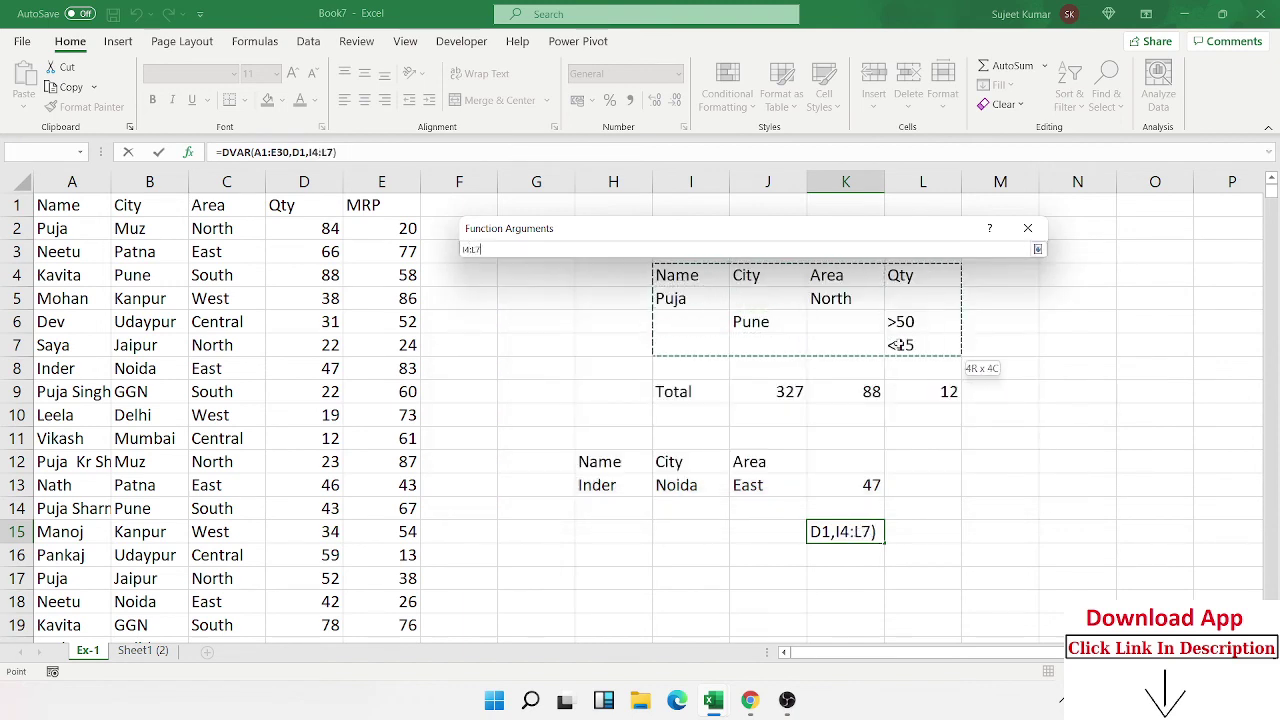
{"action": "left_click", "coordinate": [1037, 249]}
{"action": "left_click", "coordinate": [925, 453]}
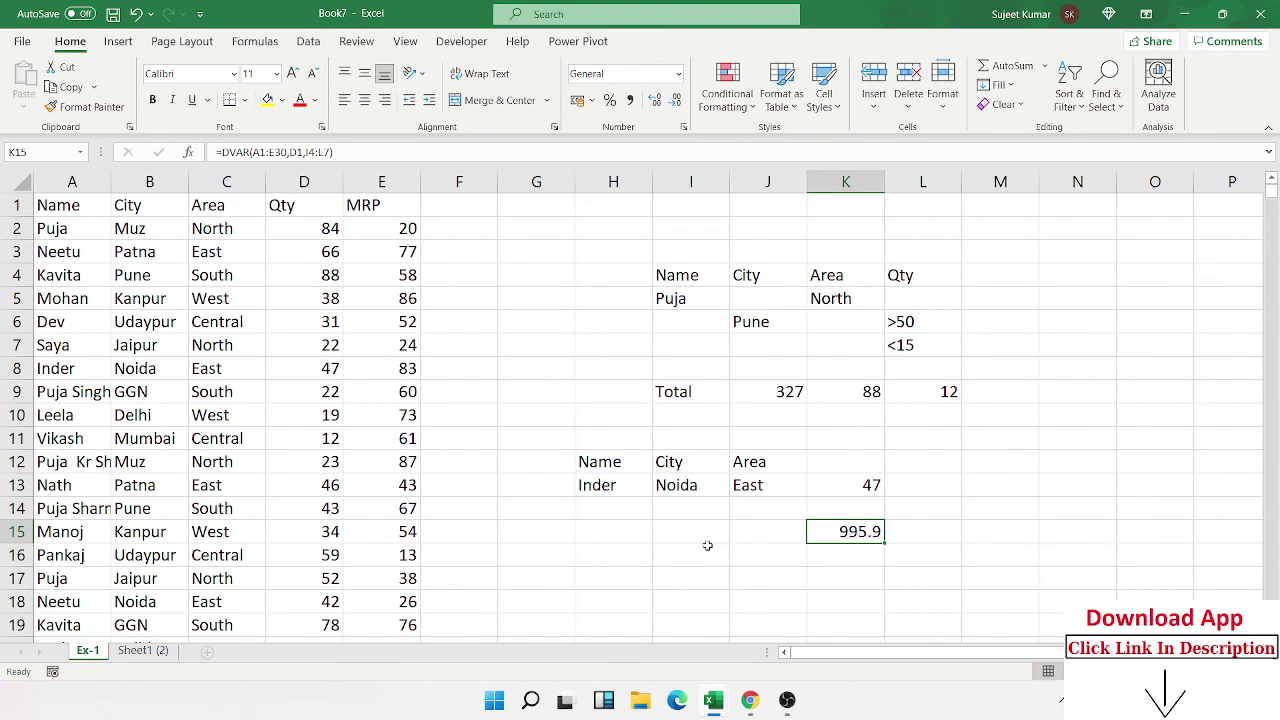
{"action": "key", "text": "super+d"}
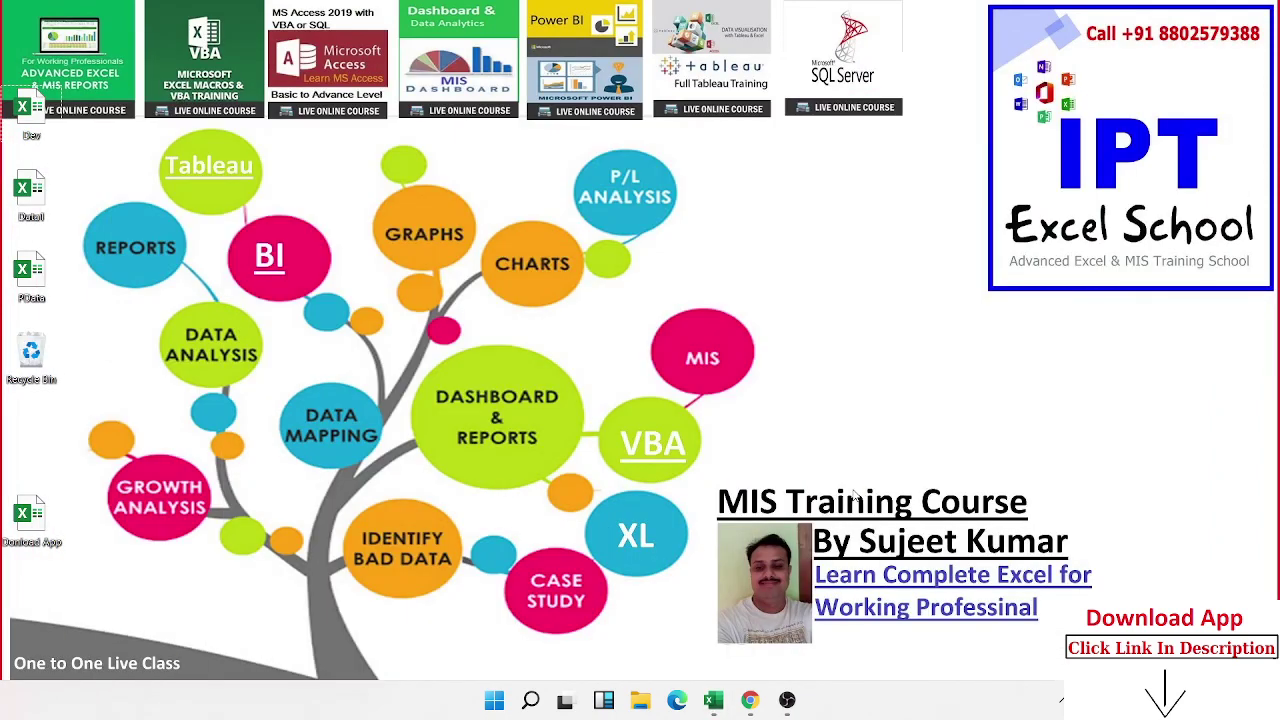